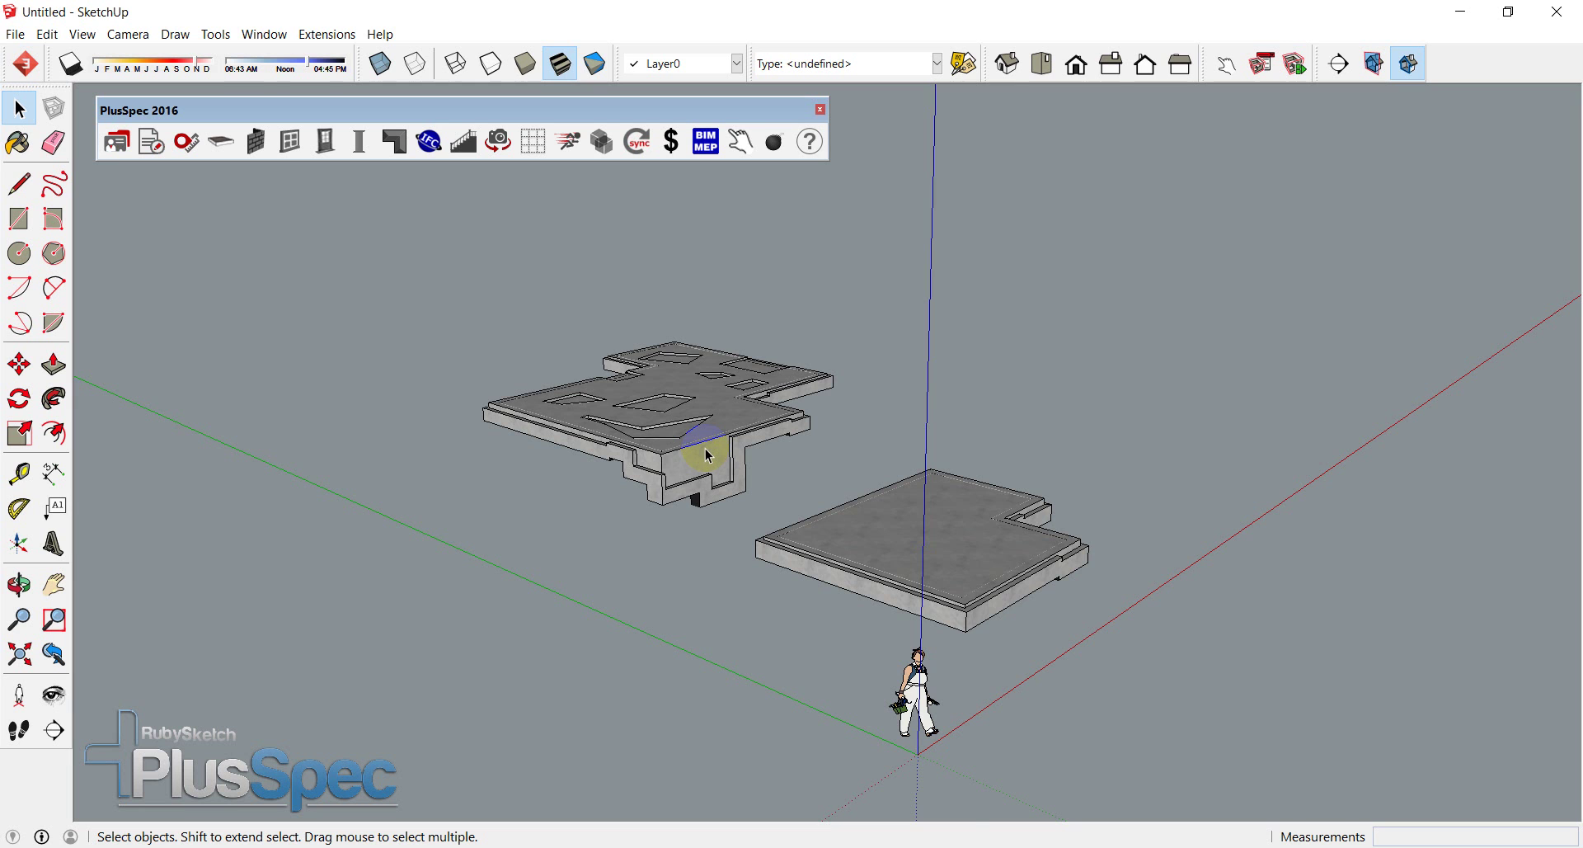
- Orbit and zoom around the two existing slabs to bring both into view
{"action": "scroll", "coordinate": [708, 454], "scroll_direction": "up", "scroll_amount": 2}
{"action": "scroll", "coordinate": [707, 454], "scroll_direction": "up", "scroll_amount": 4}
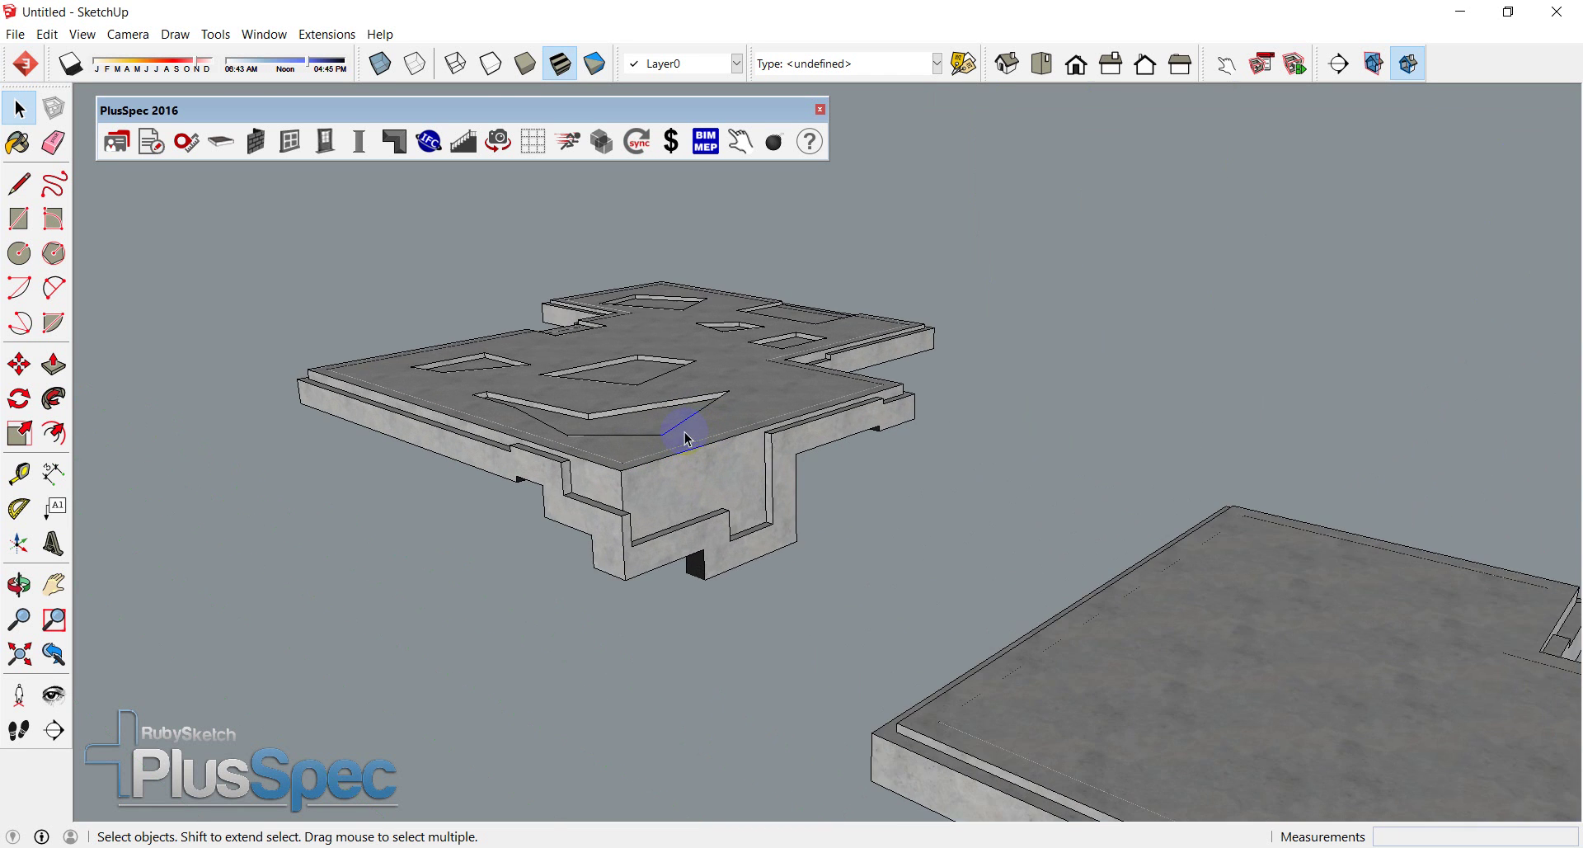
{"action": "middle_click_drag", "start_coordinate": [684, 432], "coordinate": [1007, 424]}
{"action": "scroll", "coordinate": [802, 470], "scroll_direction": "down", "scroll_amount": 3}
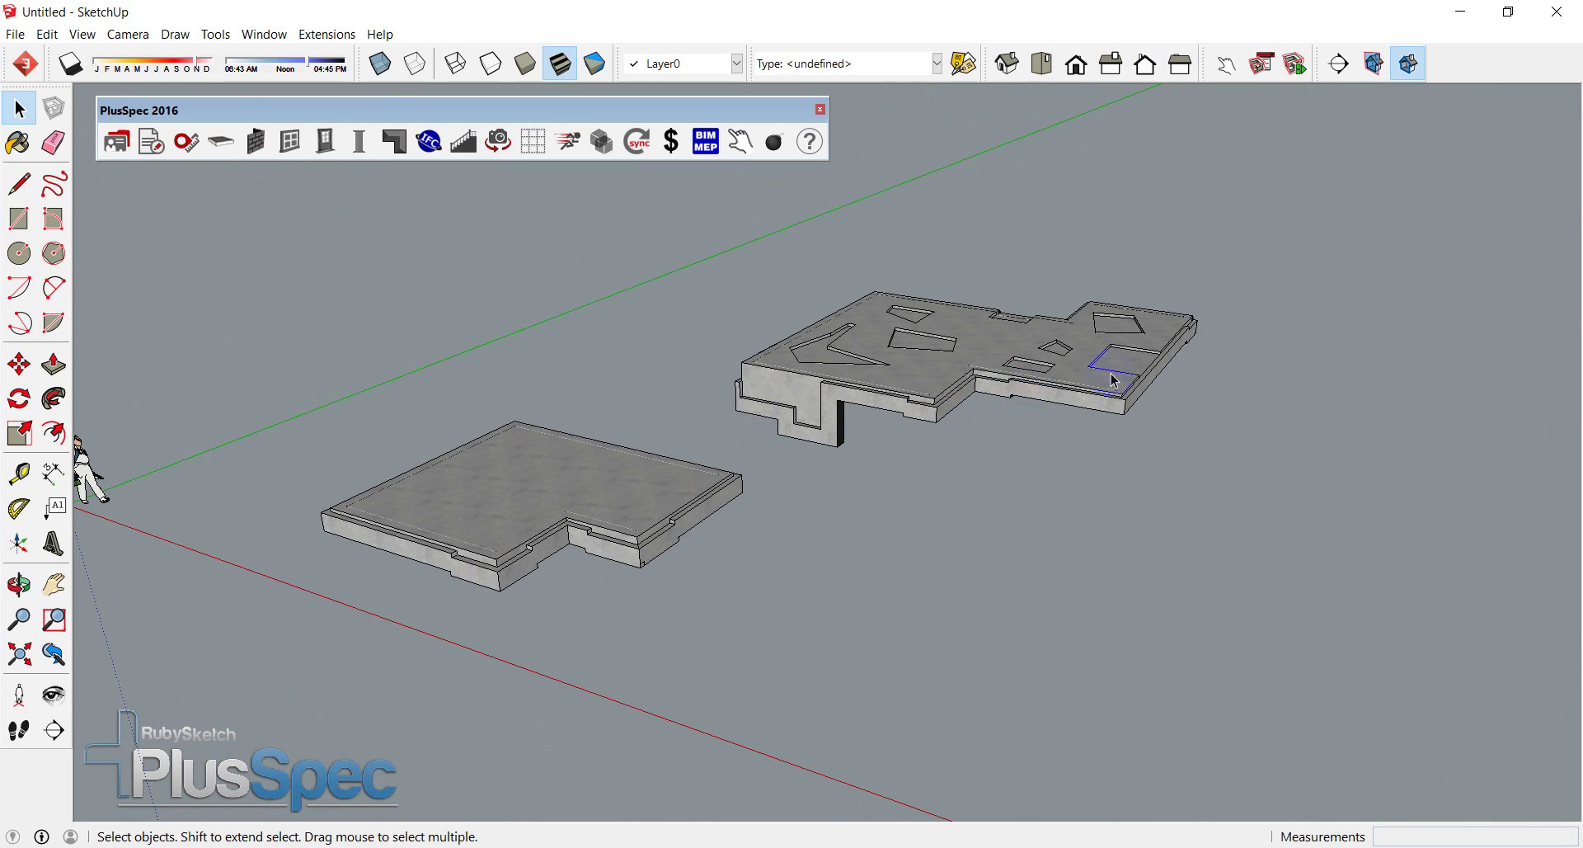
{"action": "scroll", "coordinate": [718, 381], "scroll_direction": "up", "scroll_amount": 5}
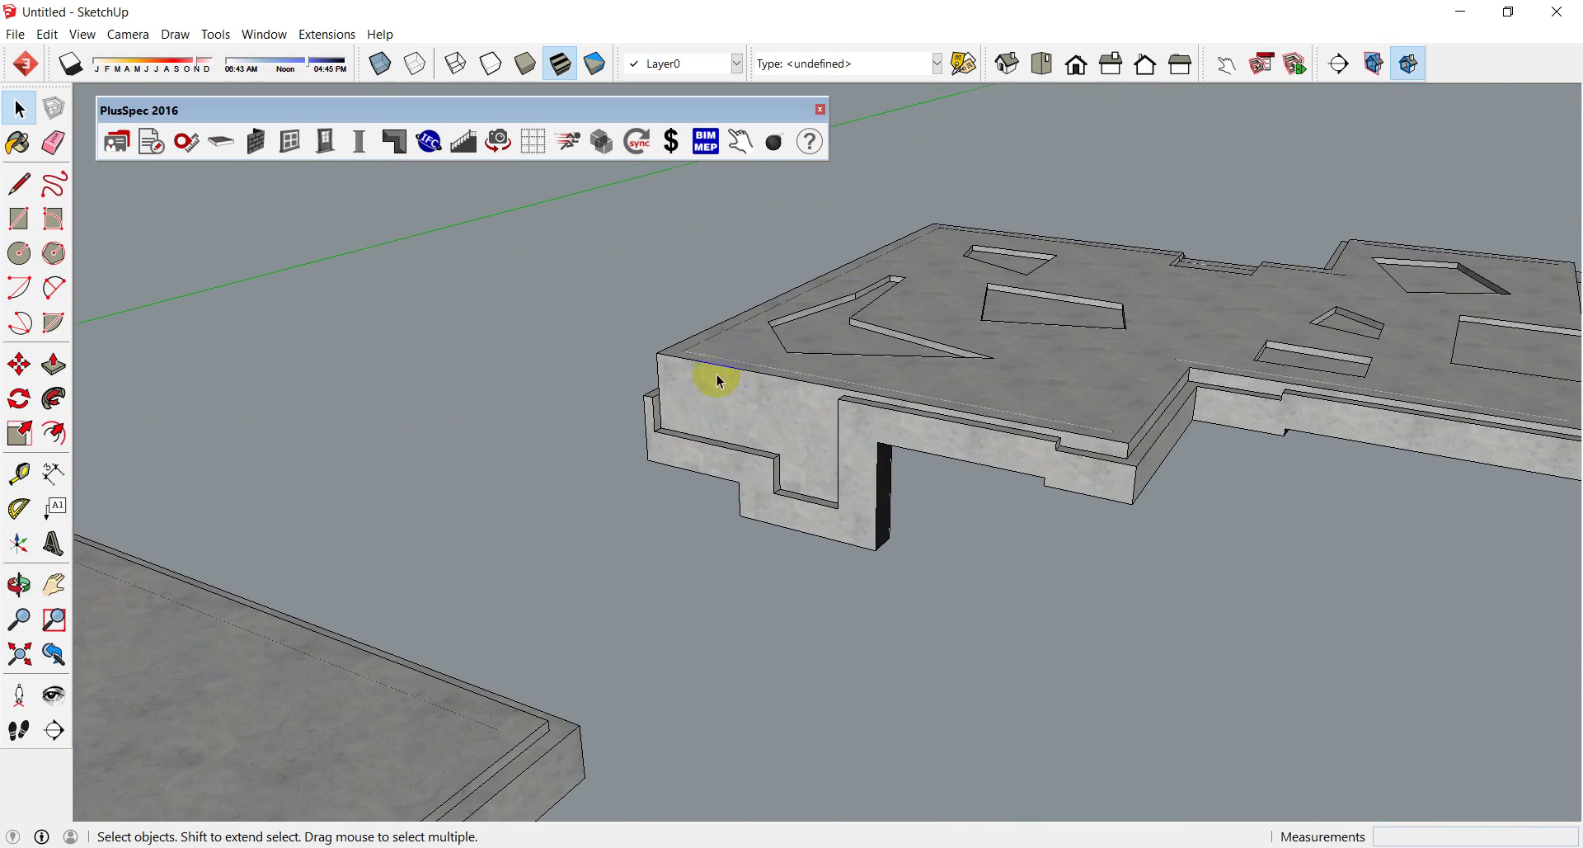
{"action": "middle_click_drag", "start_coordinate": [715, 385], "coordinate": [1100, 416]}
{"action": "scroll", "coordinate": [1100, 417], "scroll_direction": "down", "scroll_amount": 3}
{"action": "scroll", "coordinate": [1101, 417], "scroll_direction": "down", "scroll_amount": 3}
{"action": "middle_click_drag", "start_coordinate": [887, 452], "coordinate": [1043, 426]}
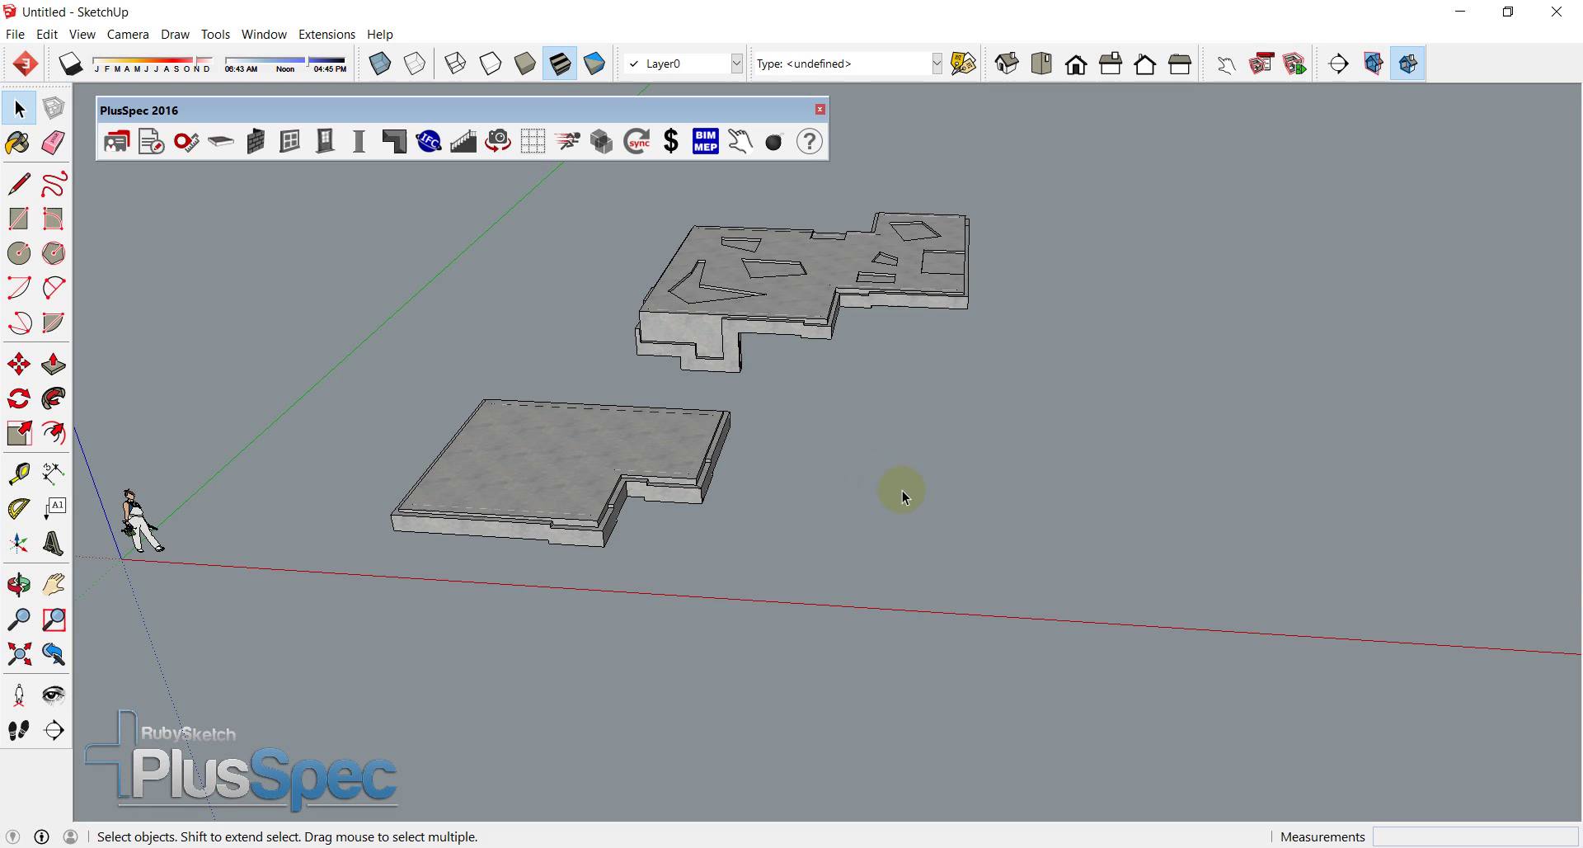
- Draw a flat ground rectangle beside the slabs and bring up the PlusSpec floor tools
{"action": "key", "text": "r"}
{"action": "left_click", "coordinate": [818, 556]}
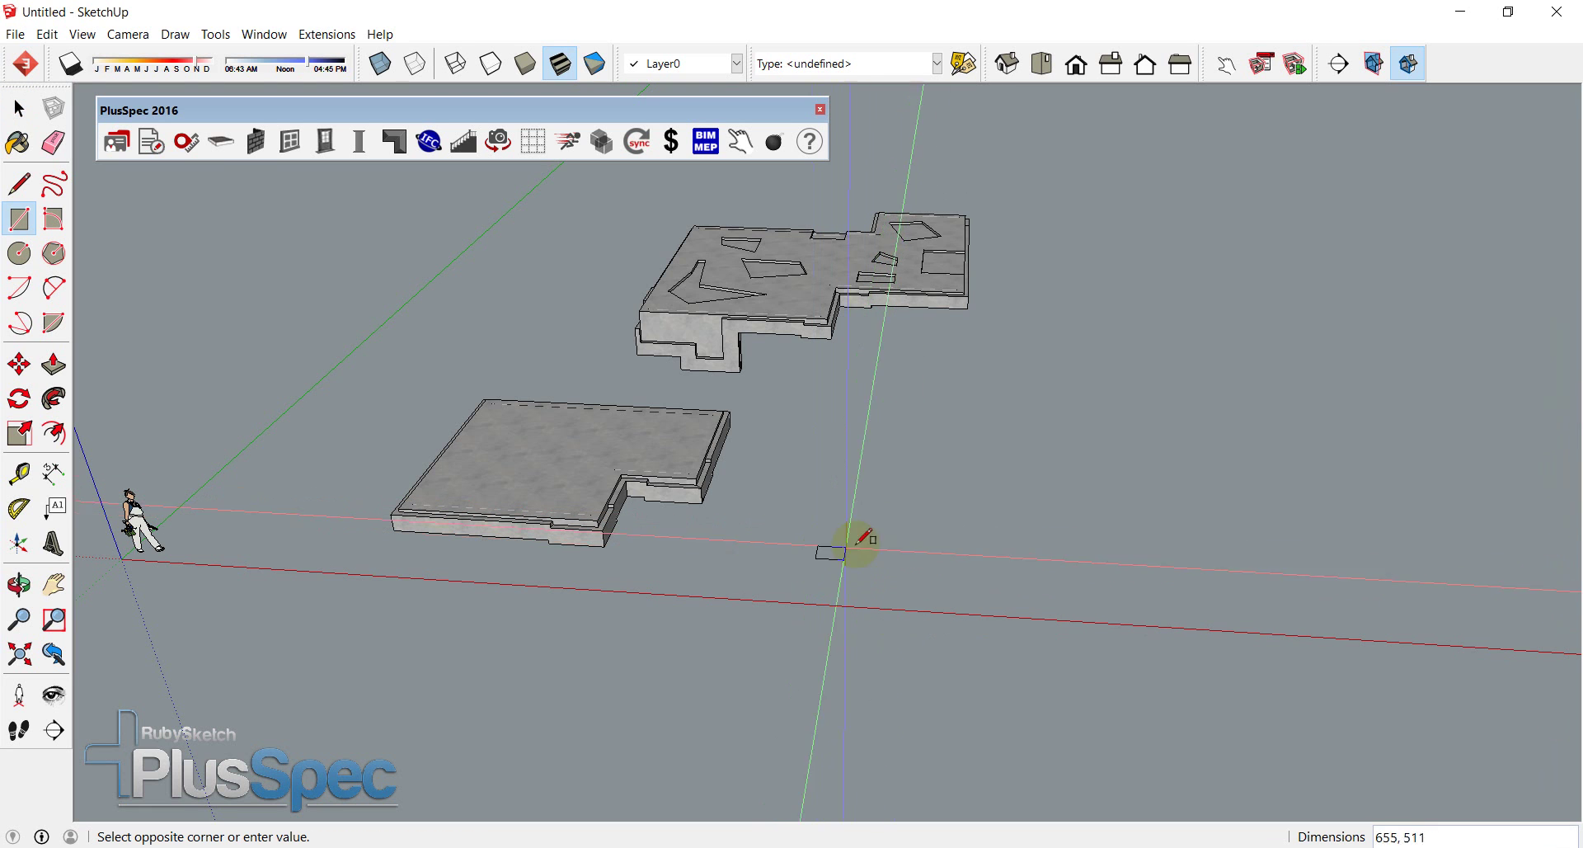
{"action": "left_click", "coordinate": [1163, 429]}
{"action": "middle_click_drag", "start_coordinate": [1050, 477], "coordinate": [940, 491]}
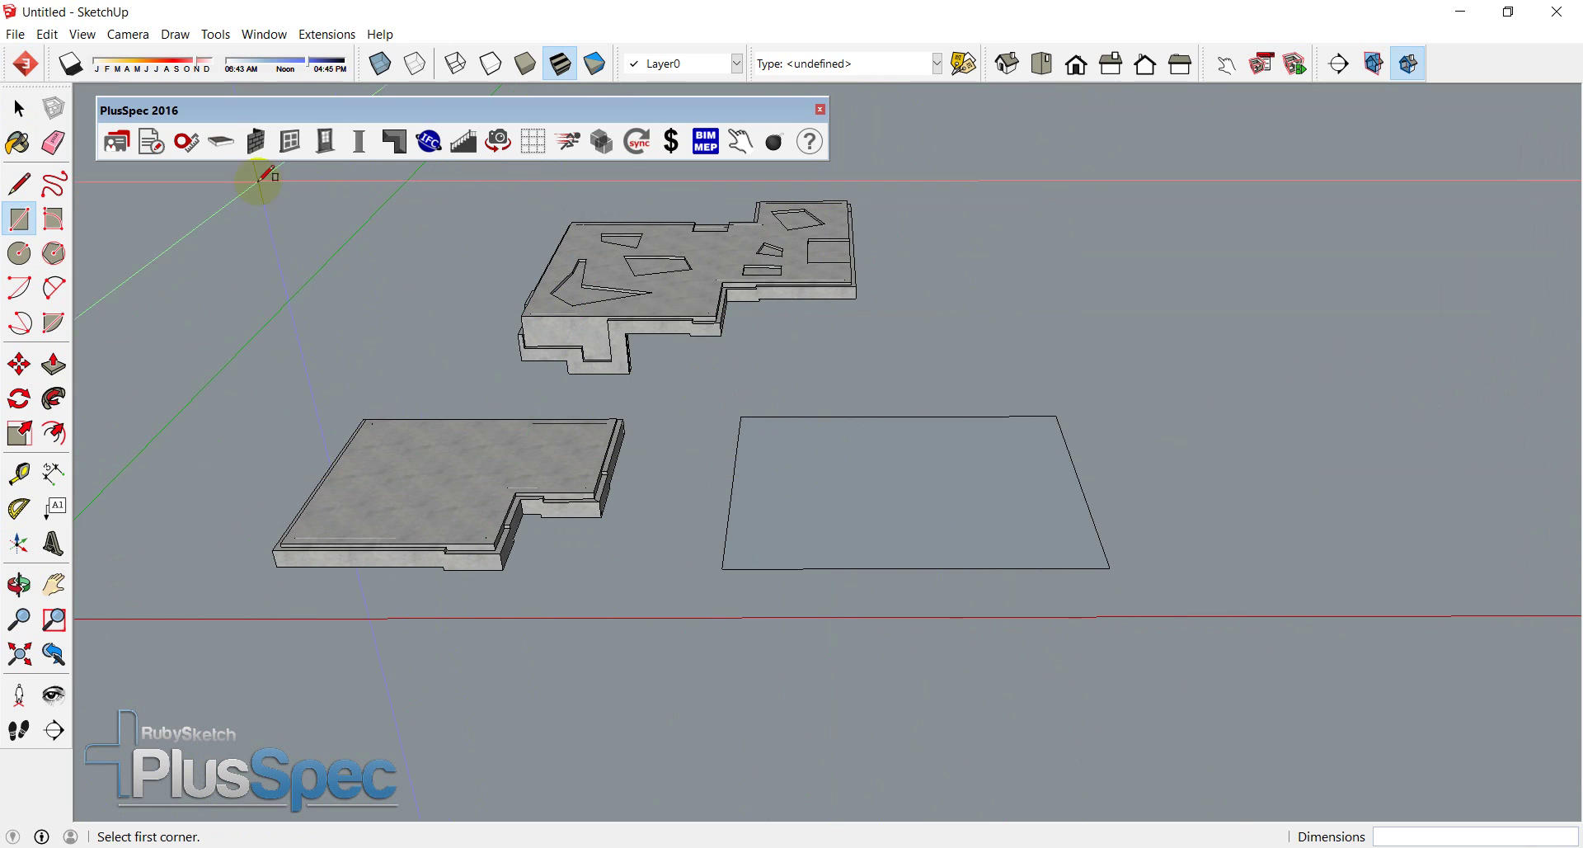
{"action": "left_click", "coordinate": [216, 145]}
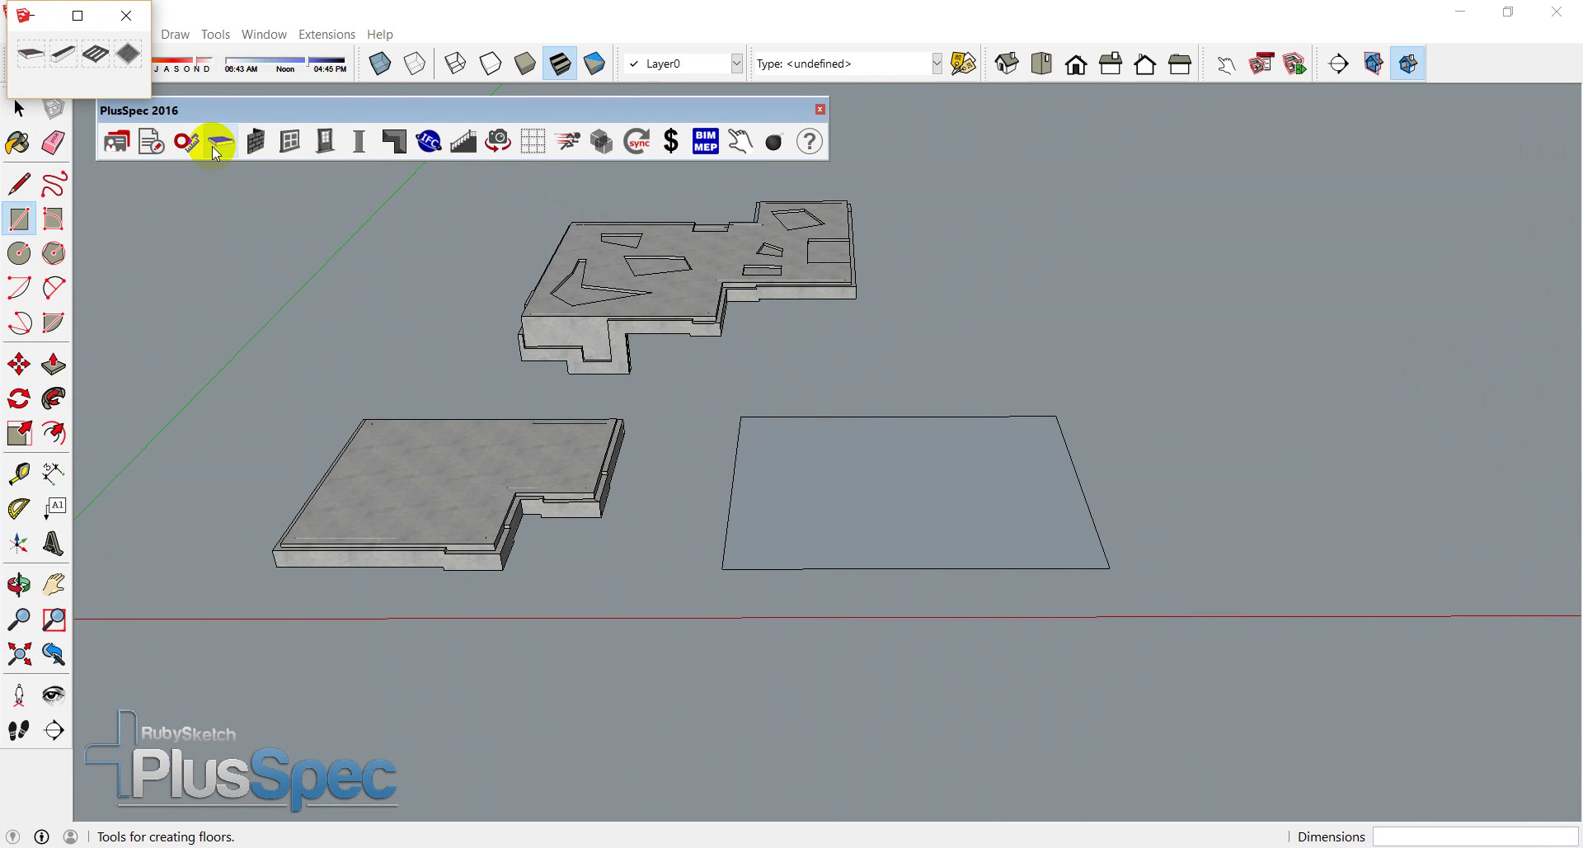
- Trace a 100mm Ground Floor slab around the 8802 by 7118 rectangle's four corners
{"action": "left_click", "coordinate": [32, 56]}
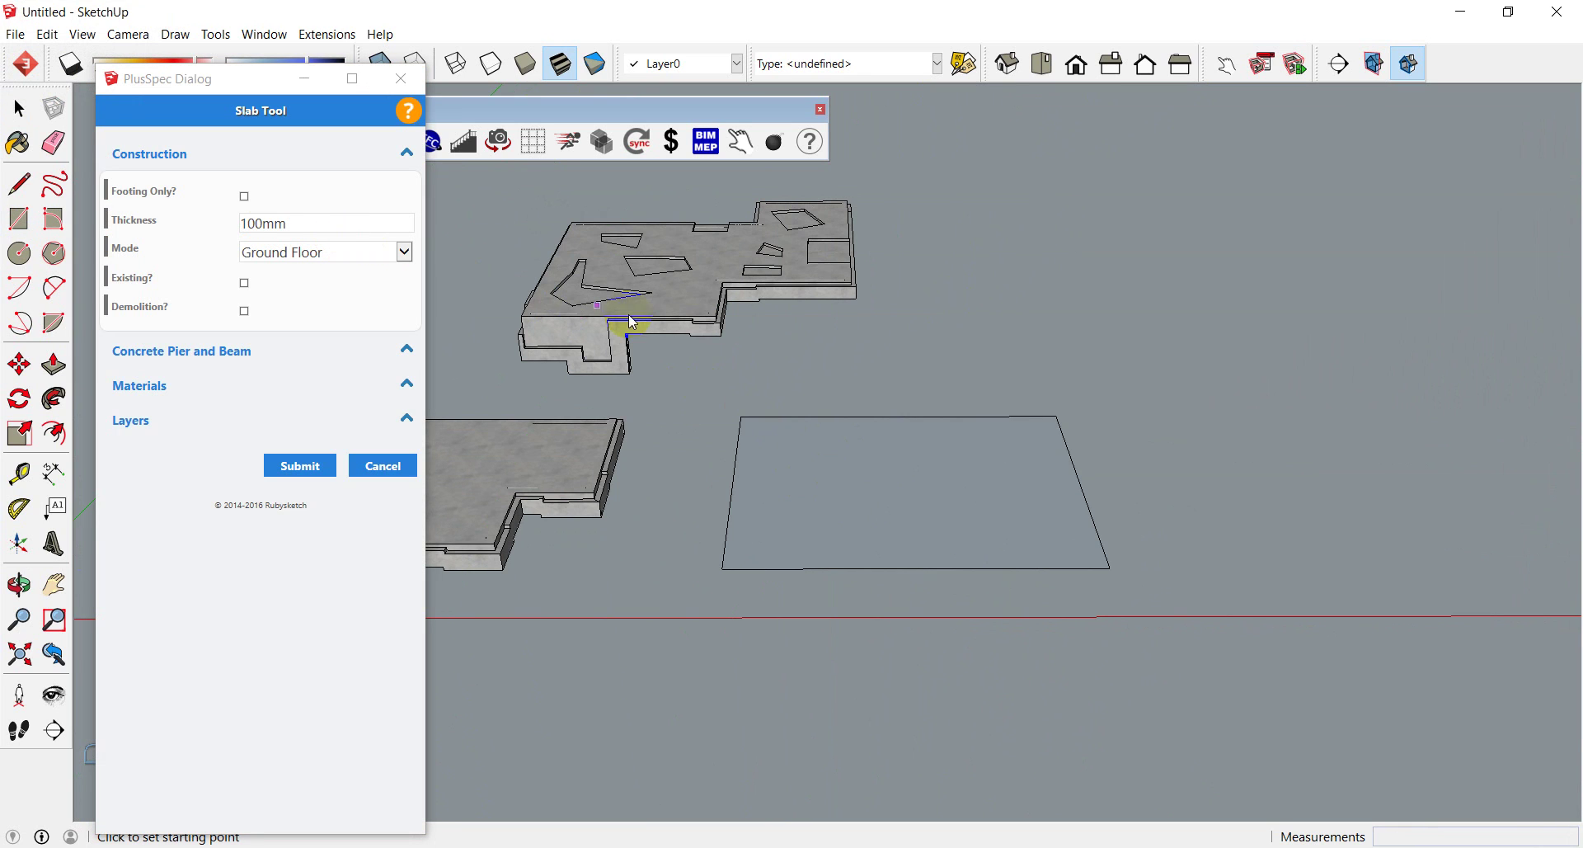
{"action": "scroll", "coordinate": [915, 507], "scroll_direction": "up", "scroll_amount": 5}
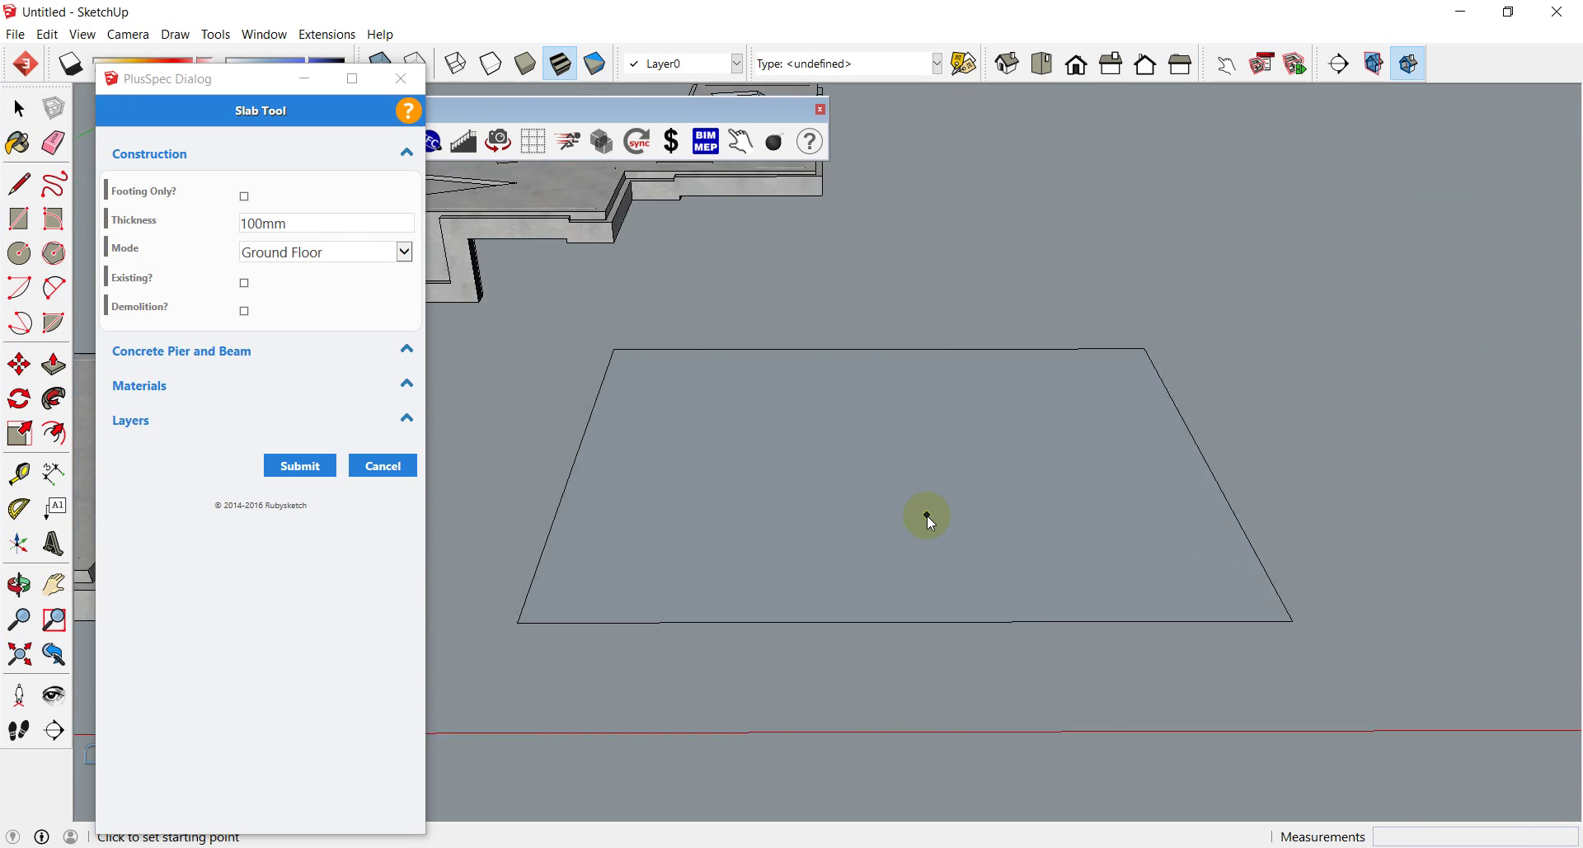
{"action": "scroll", "coordinate": [927, 518], "scroll_direction": "down", "scroll_amount": 4}
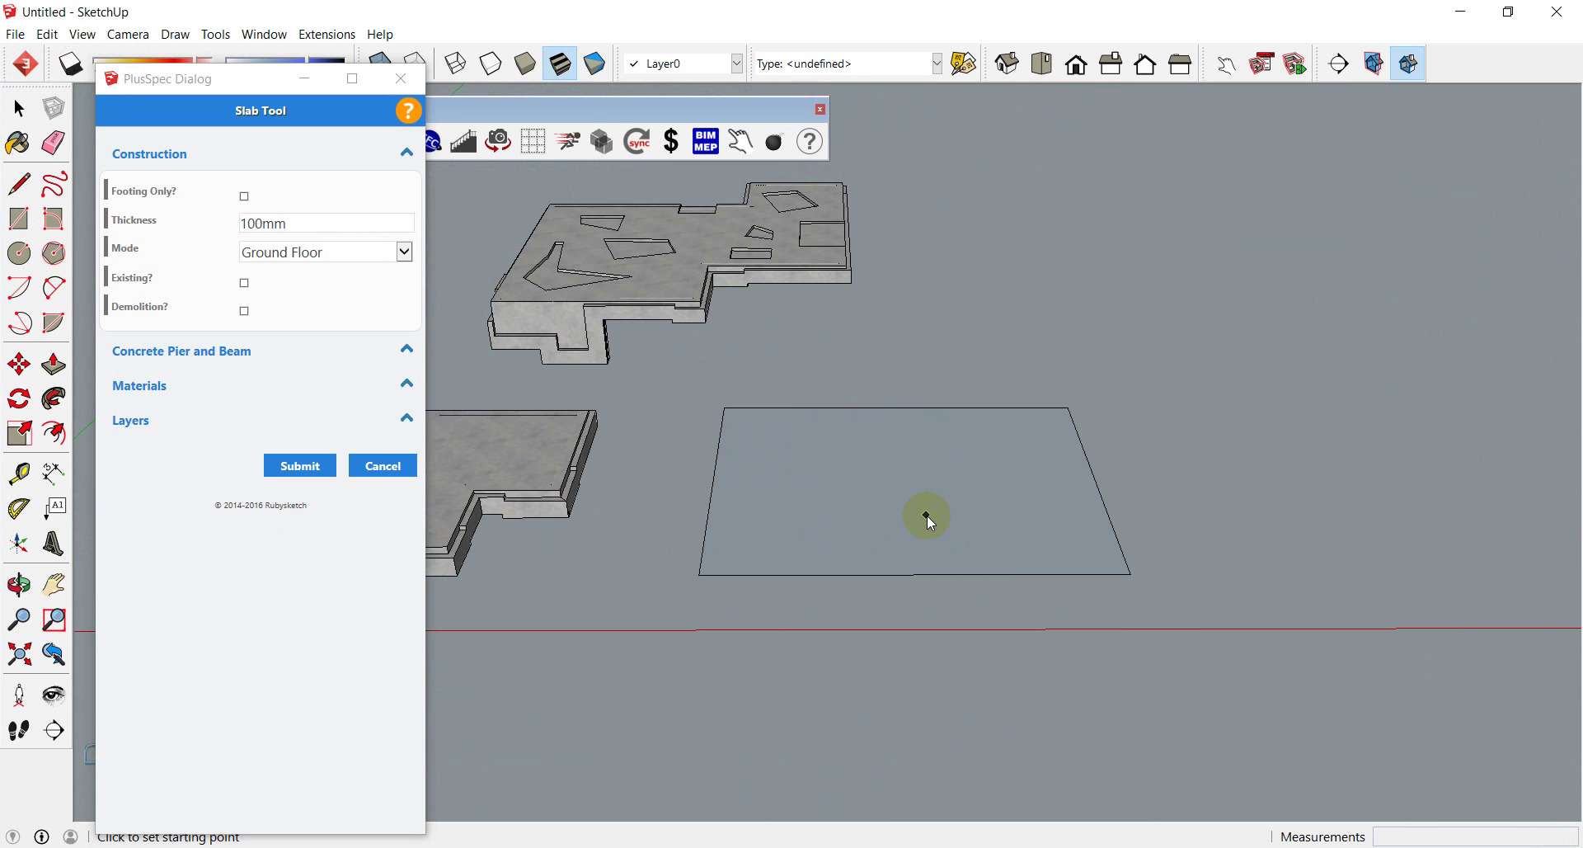
{"action": "left_click", "coordinate": [1135, 576]}
{"action": "left_click", "coordinate": [701, 575]}
{"action": "left_click", "coordinate": [723, 408]}
{"action": "left_click", "coordinate": [1070, 409]}
{"action": "left_click", "coordinate": [1133, 572]}
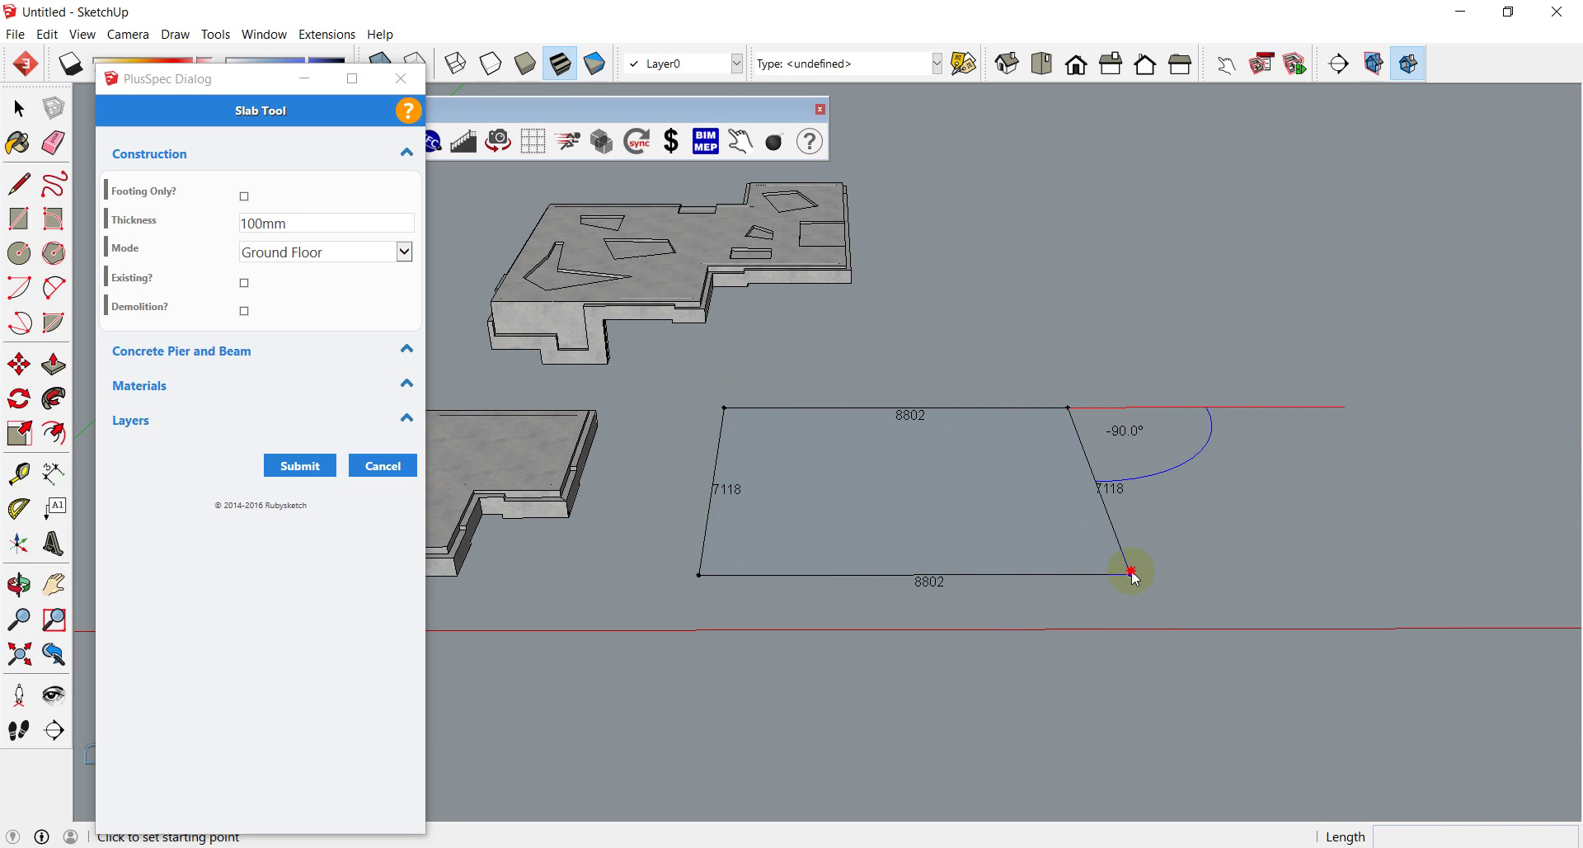
- Orbit to face the new slab and select it as a SLAB_GROUP
{"action": "left_click", "coordinate": [922, 526]}
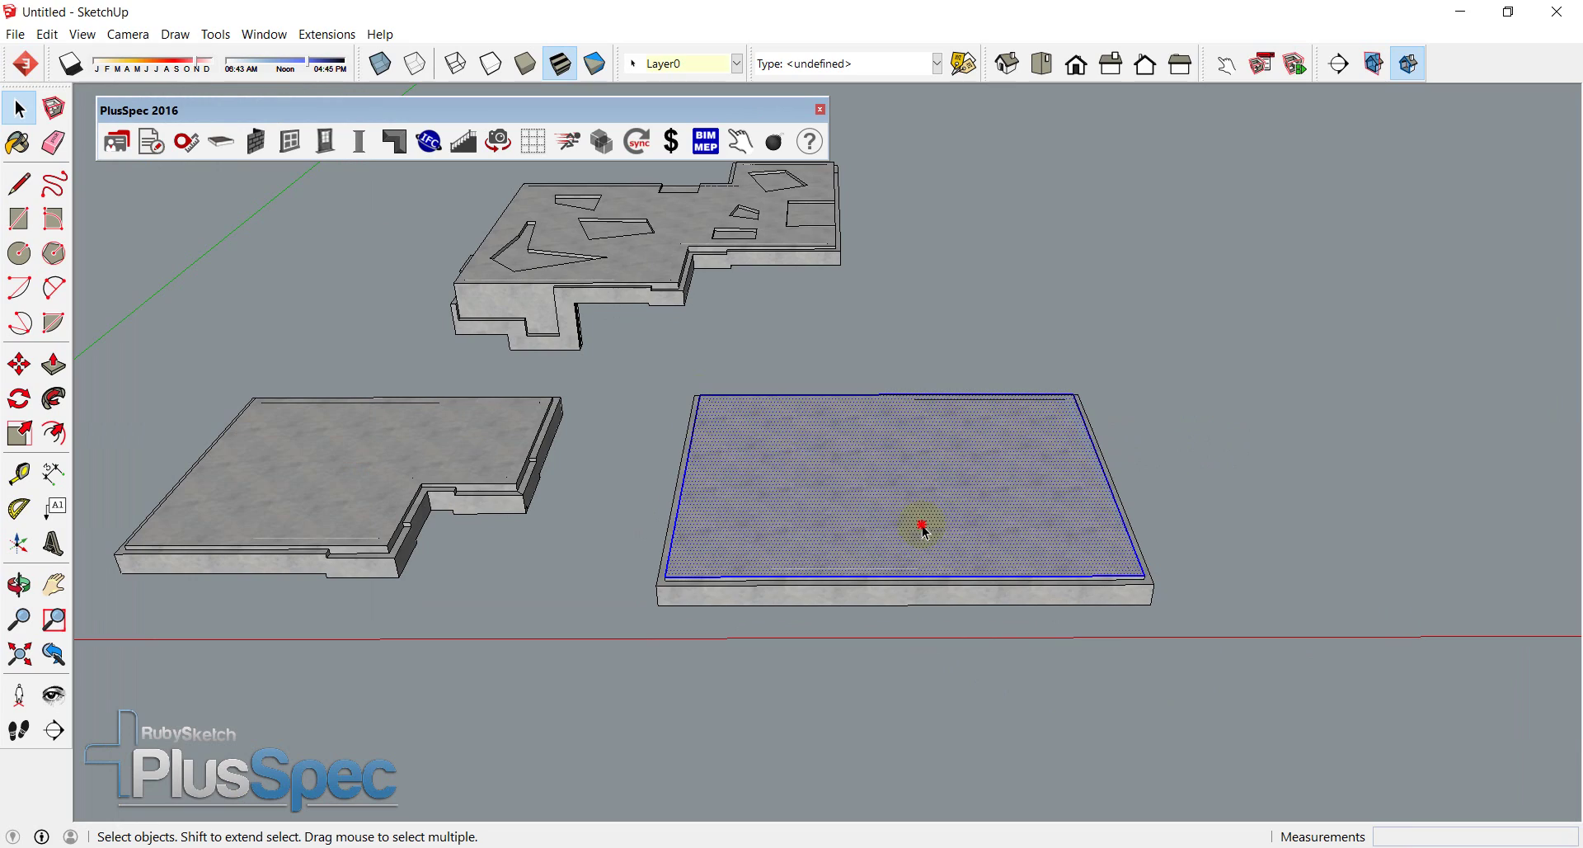
{"action": "key", "text": "Escape"}
{"action": "scroll", "coordinate": [815, 556], "scroll_direction": "up", "scroll_amount": 5}
{"action": "middle_click_drag", "start_coordinate": [766, 571], "coordinate": [1034, 528]}
{"action": "scroll", "coordinate": [971, 566], "scroll_direction": "down", "scroll_amount": 5}
{"action": "scroll", "coordinate": [407, 395], "scroll_direction": "up", "scroll_amount": 4}
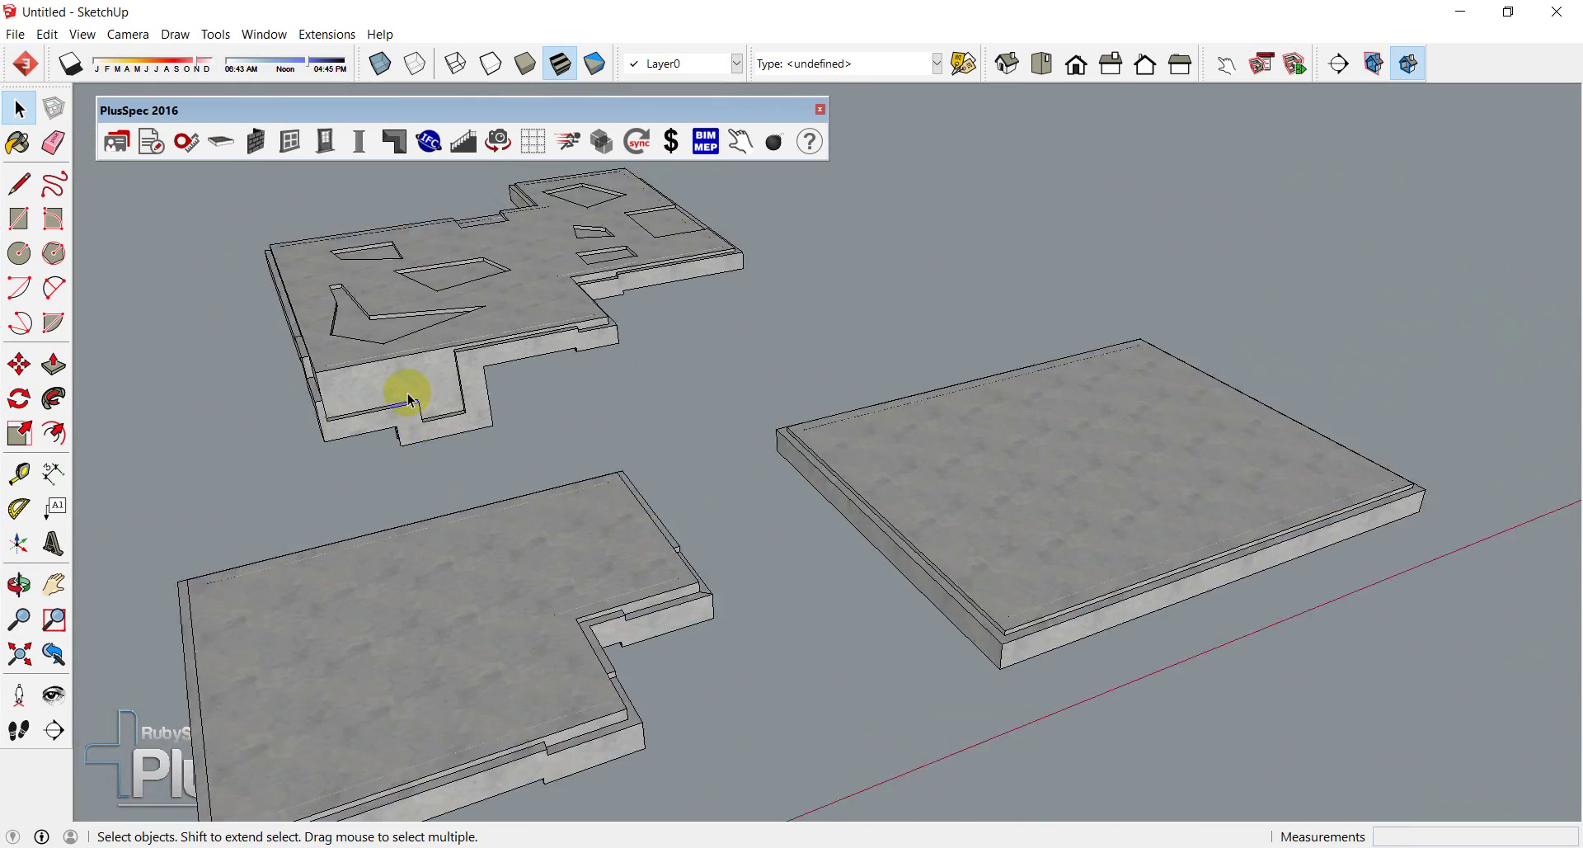
{"action": "scroll", "coordinate": [391, 421], "scroll_direction": "down", "scroll_amount": 3}
{"action": "scroll", "coordinate": [953, 522], "scroll_direction": "down", "scroll_amount": 1}
{"action": "scroll", "coordinate": [954, 523], "scroll_direction": "up", "scroll_amount": 2}
{"action": "middle_click_drag", "start_coordinate": [954, 523], "coordinate": [866, 470]}
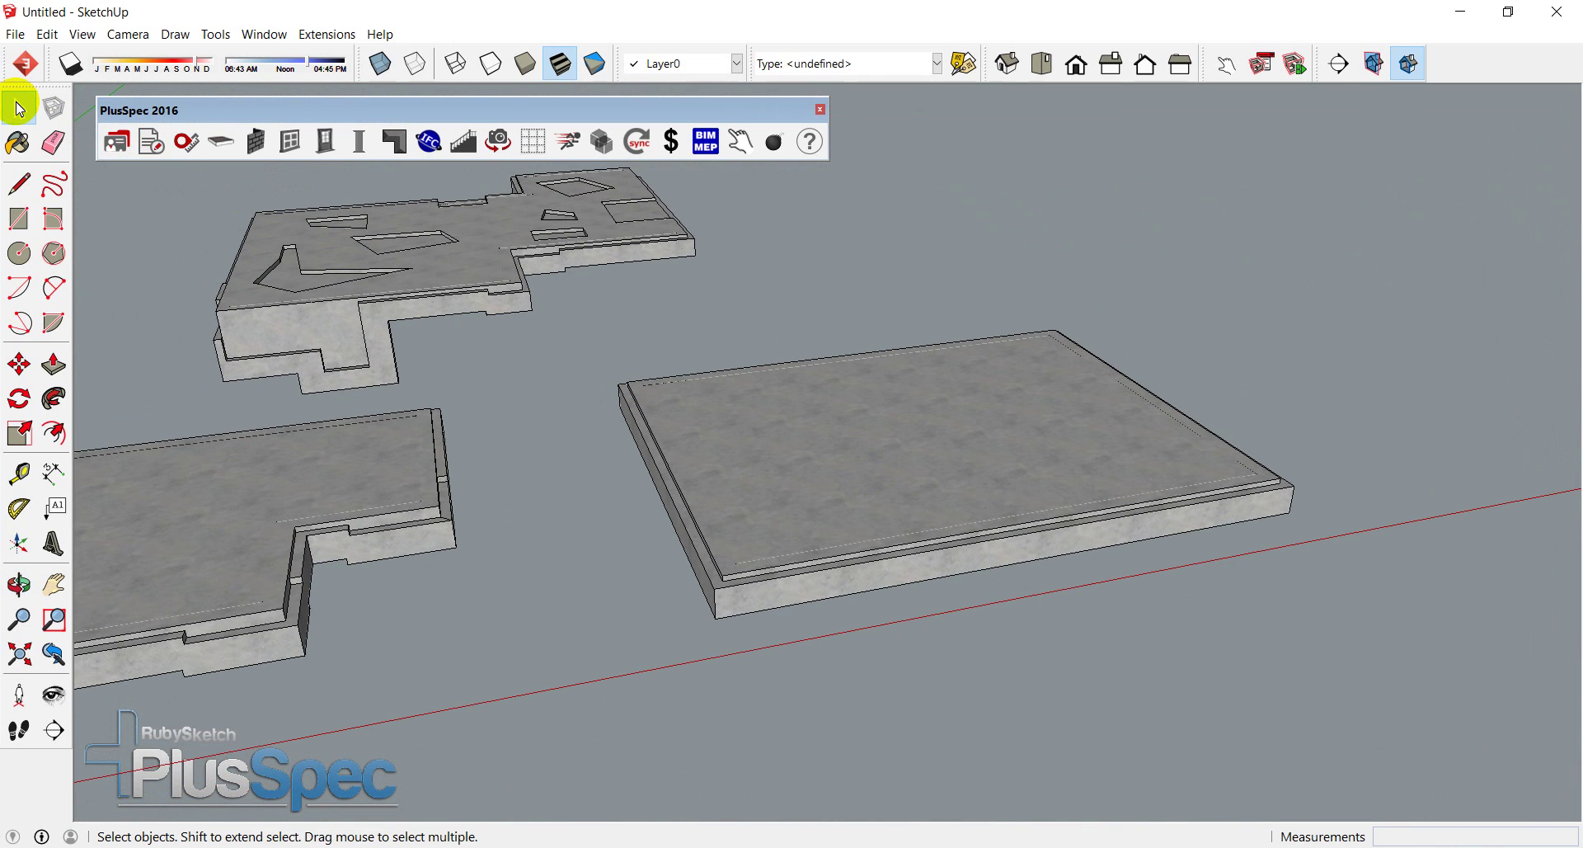
{"action": "left_click", "coordinate": [866, 536]}
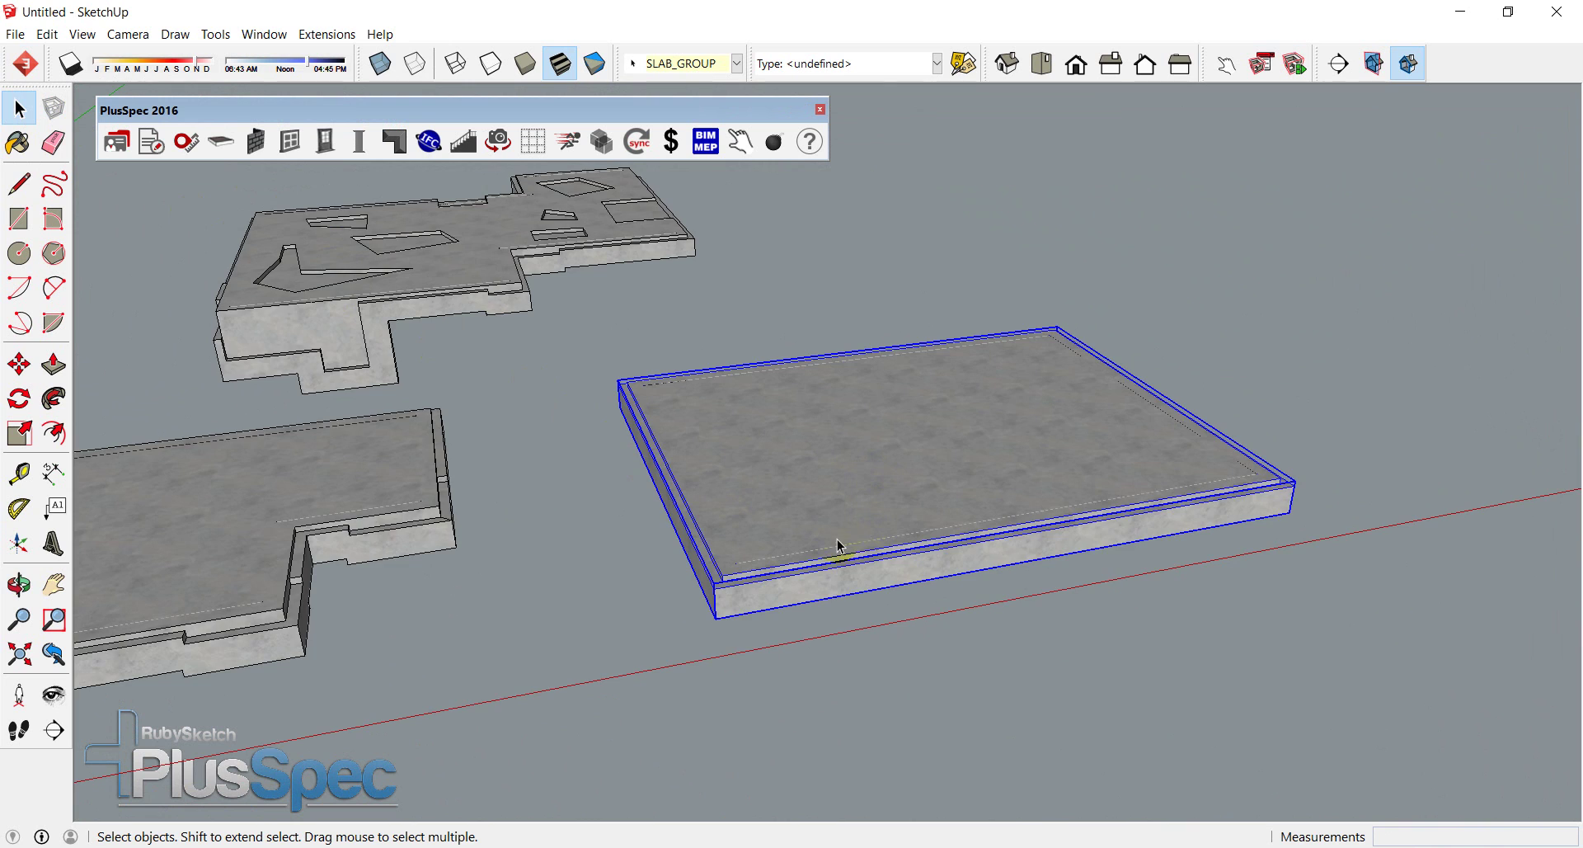
{"action": "scroll", "coordinate": [835, 548], "scroll_direction": "up", "scroll_amount": 4}
- Start Add Penetration from + Slab > Slab Penetrations Tool, with diameter 100 and accuracy 12
{"action": "right_click", "coordinate": [819, 536]}
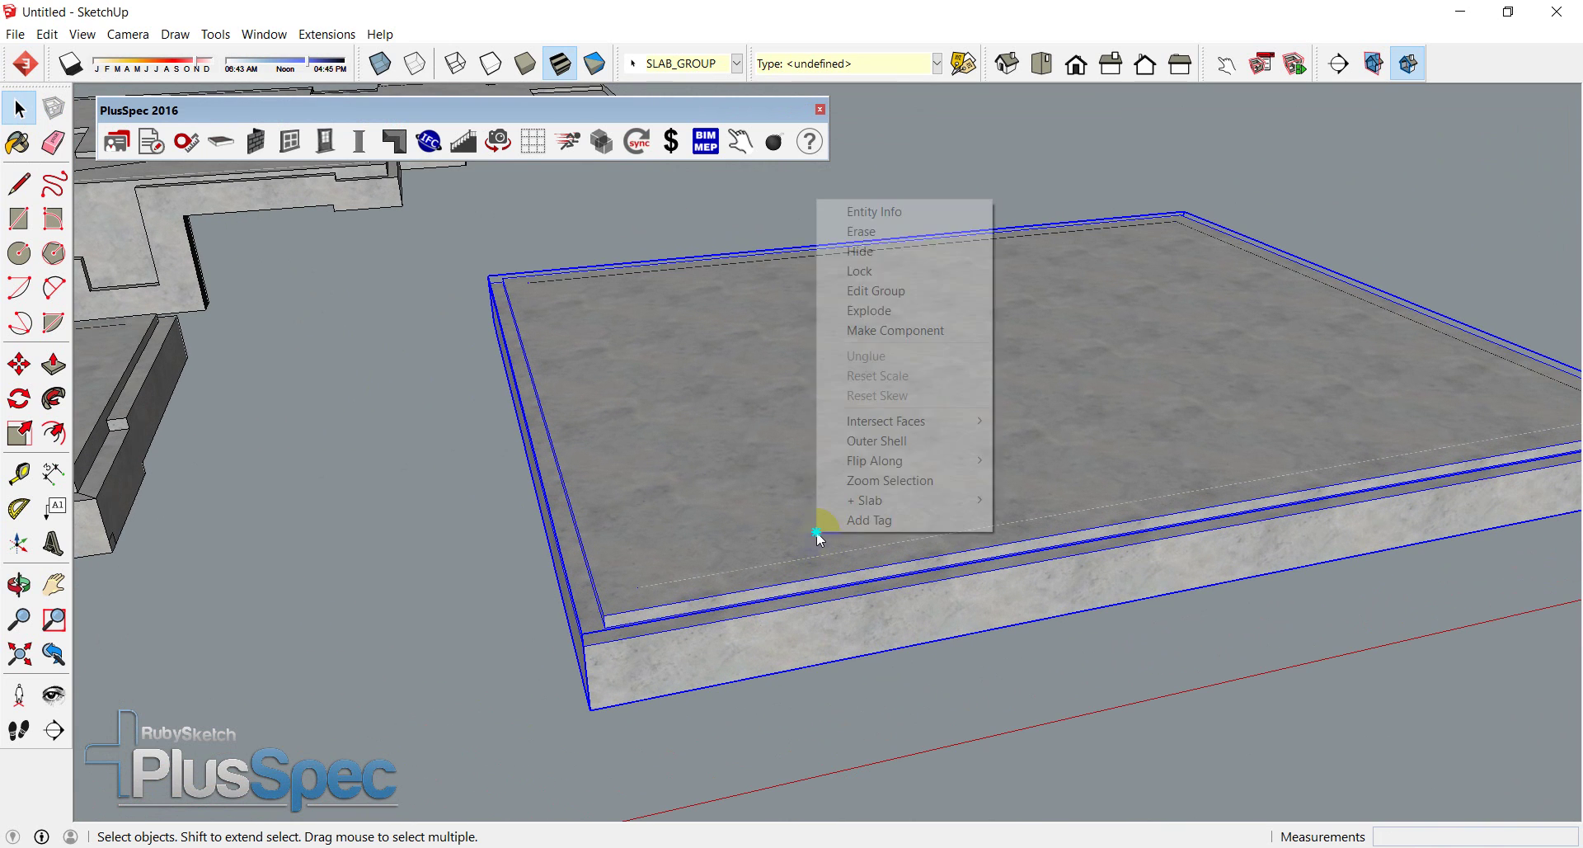
{"action": "mouse_move", "coordinate": [934, 500]}
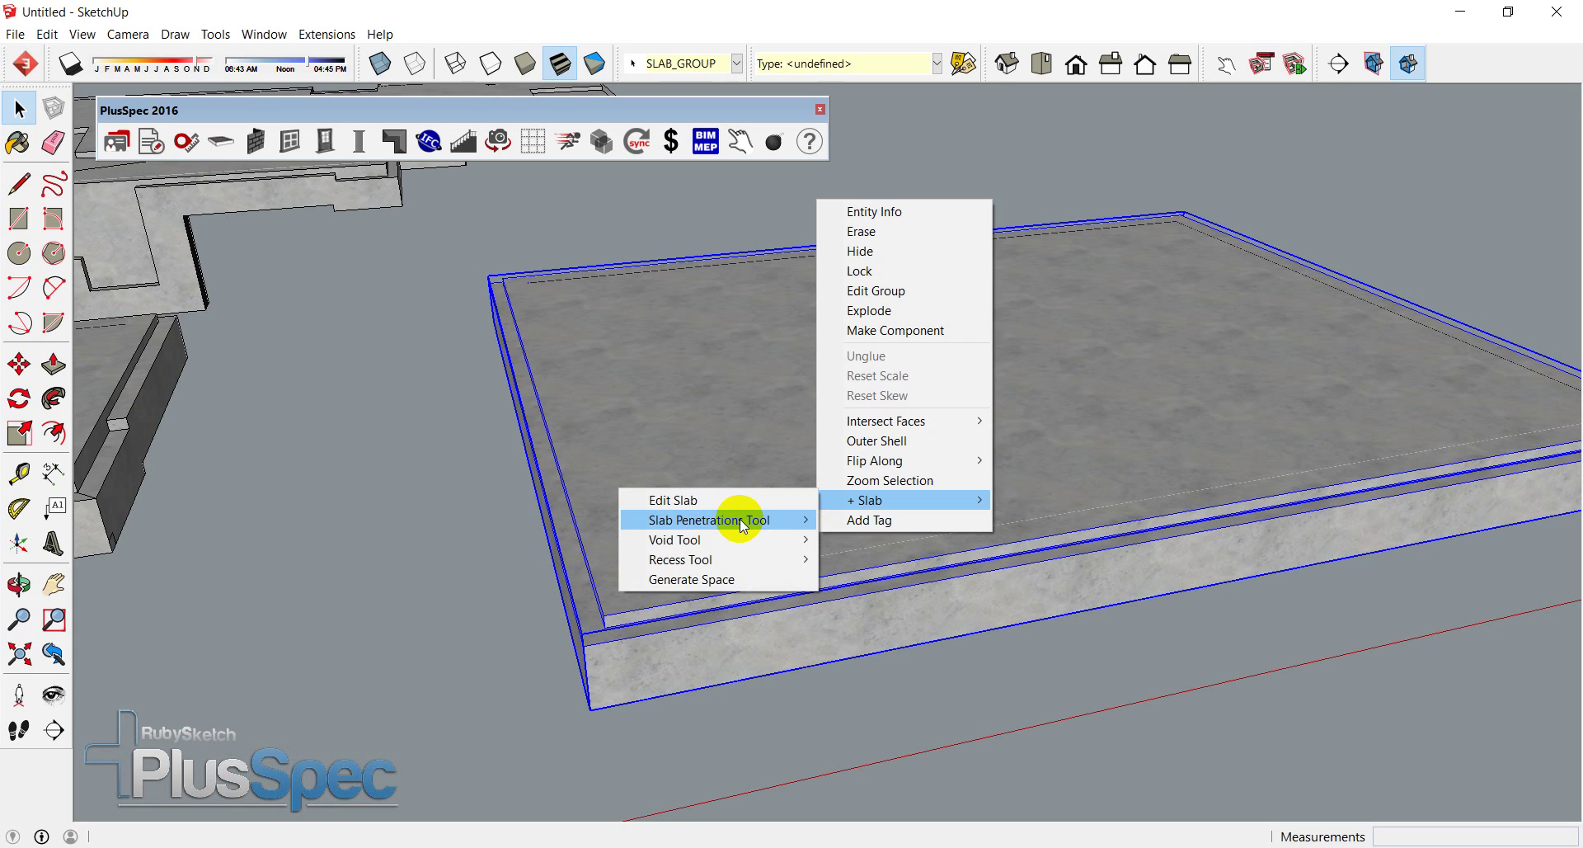
{"action": "mouse_move", "coordinate": [742, 521]}
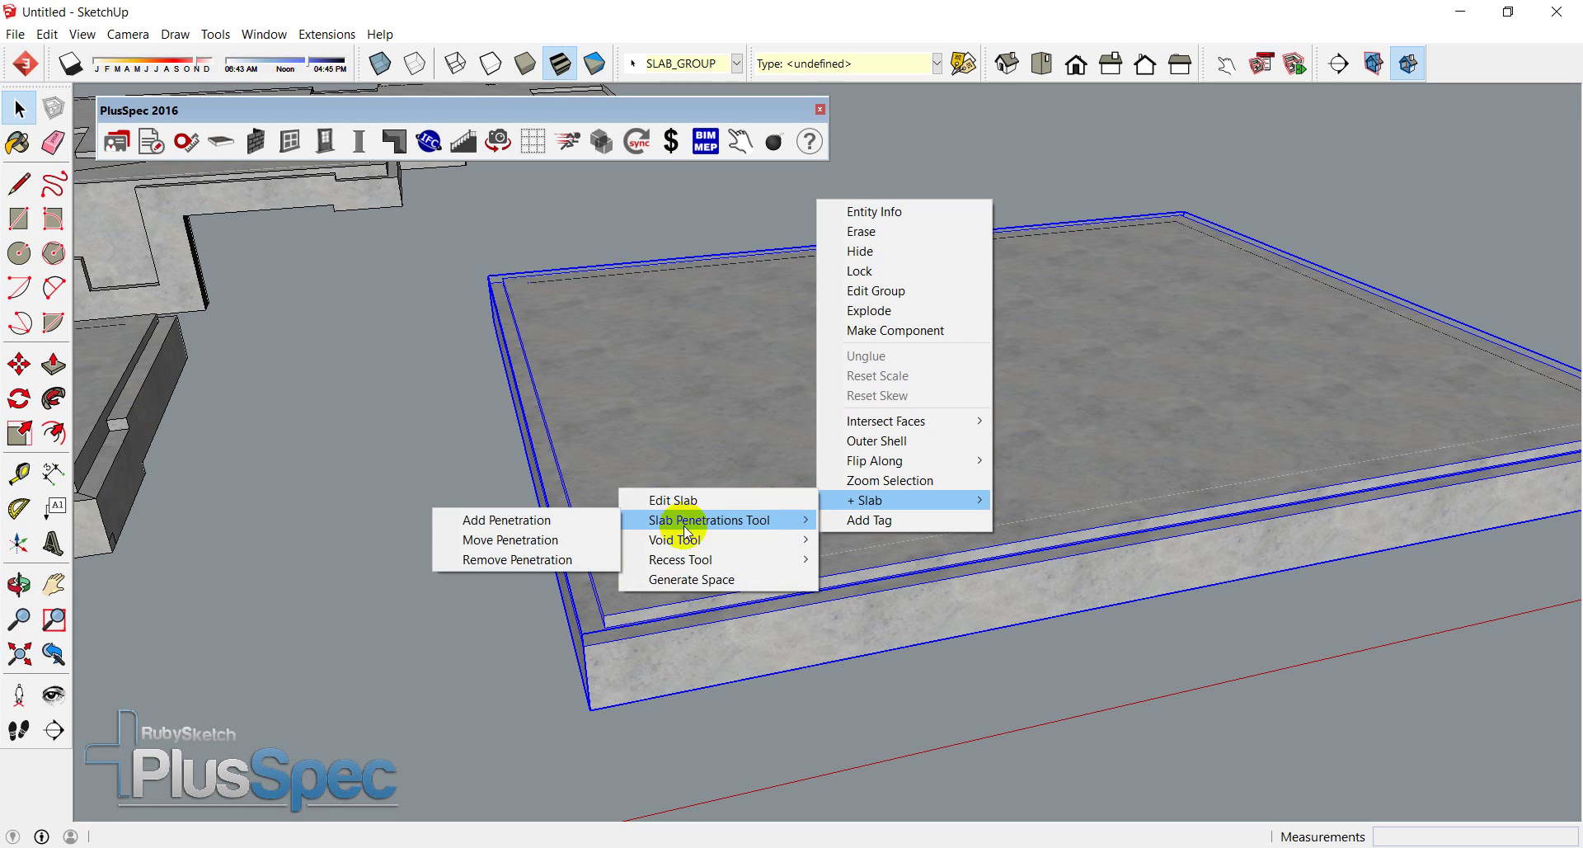
{"action": "left_click", "coordinate": [549, 521]}
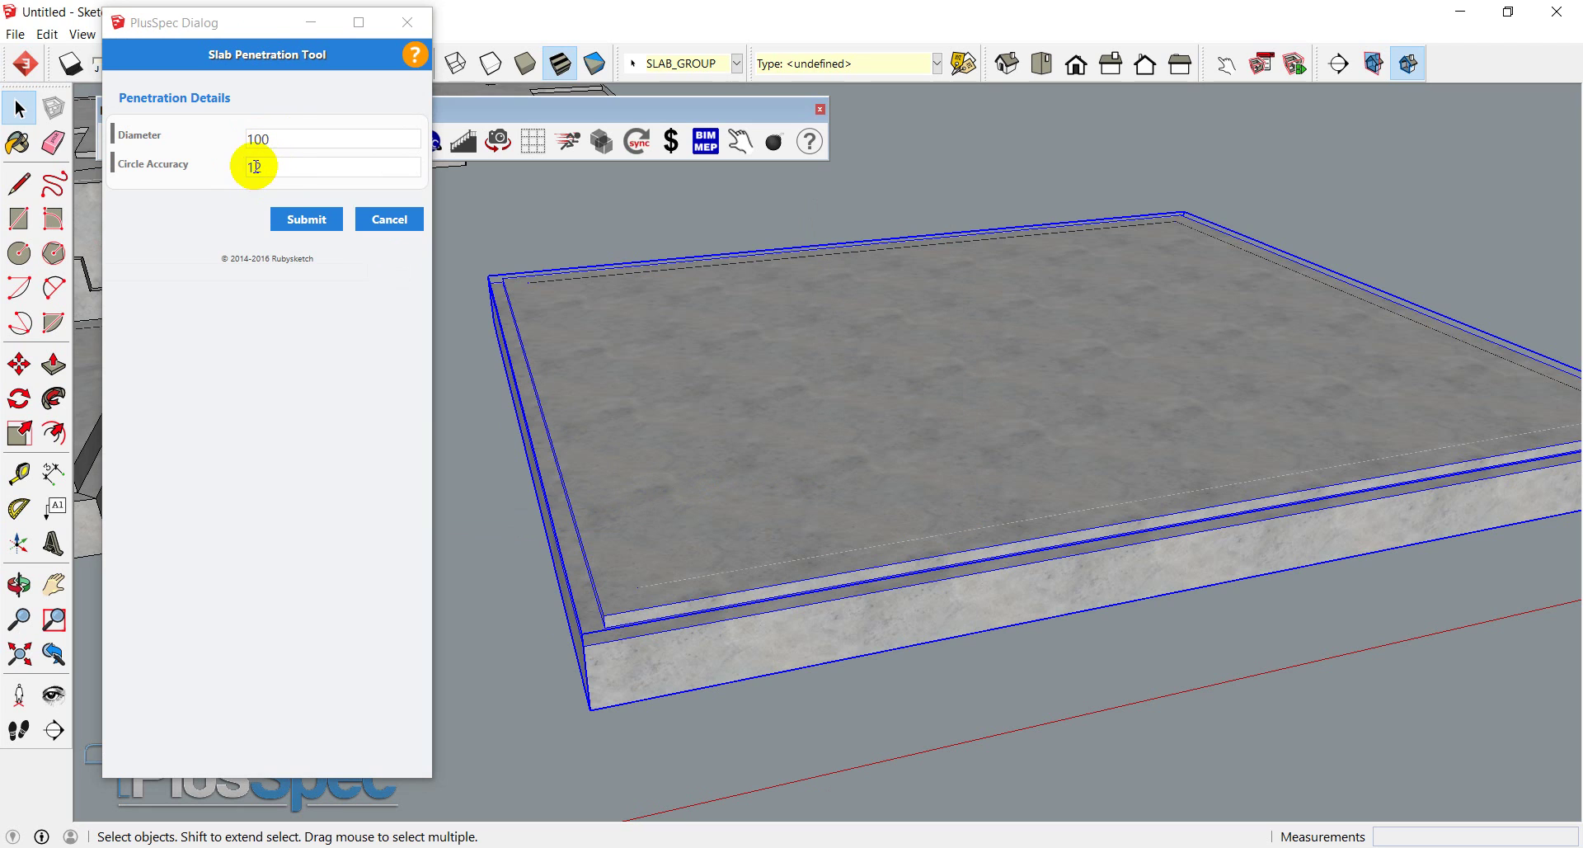
- Place two 100-diameter circular penetrations in the slab, then cancel the penetration dialog
{"action": "left_click", "coordinate": [300, 222]}
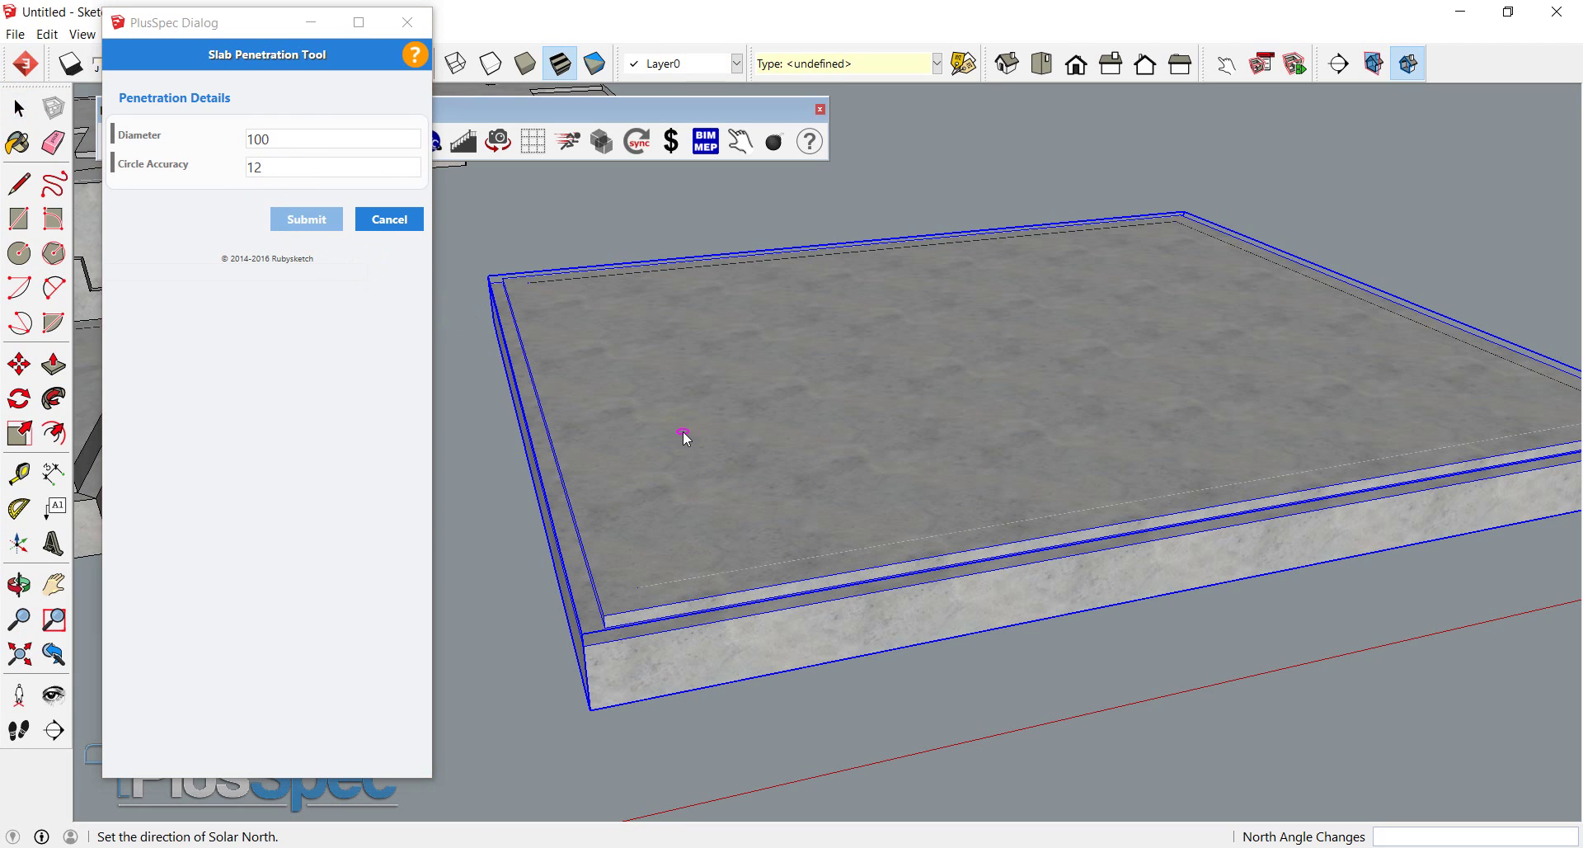
{"action": "scroll", "coordinate": [767, 478], "scroll_direction": "up", "scroll_amount": 10}
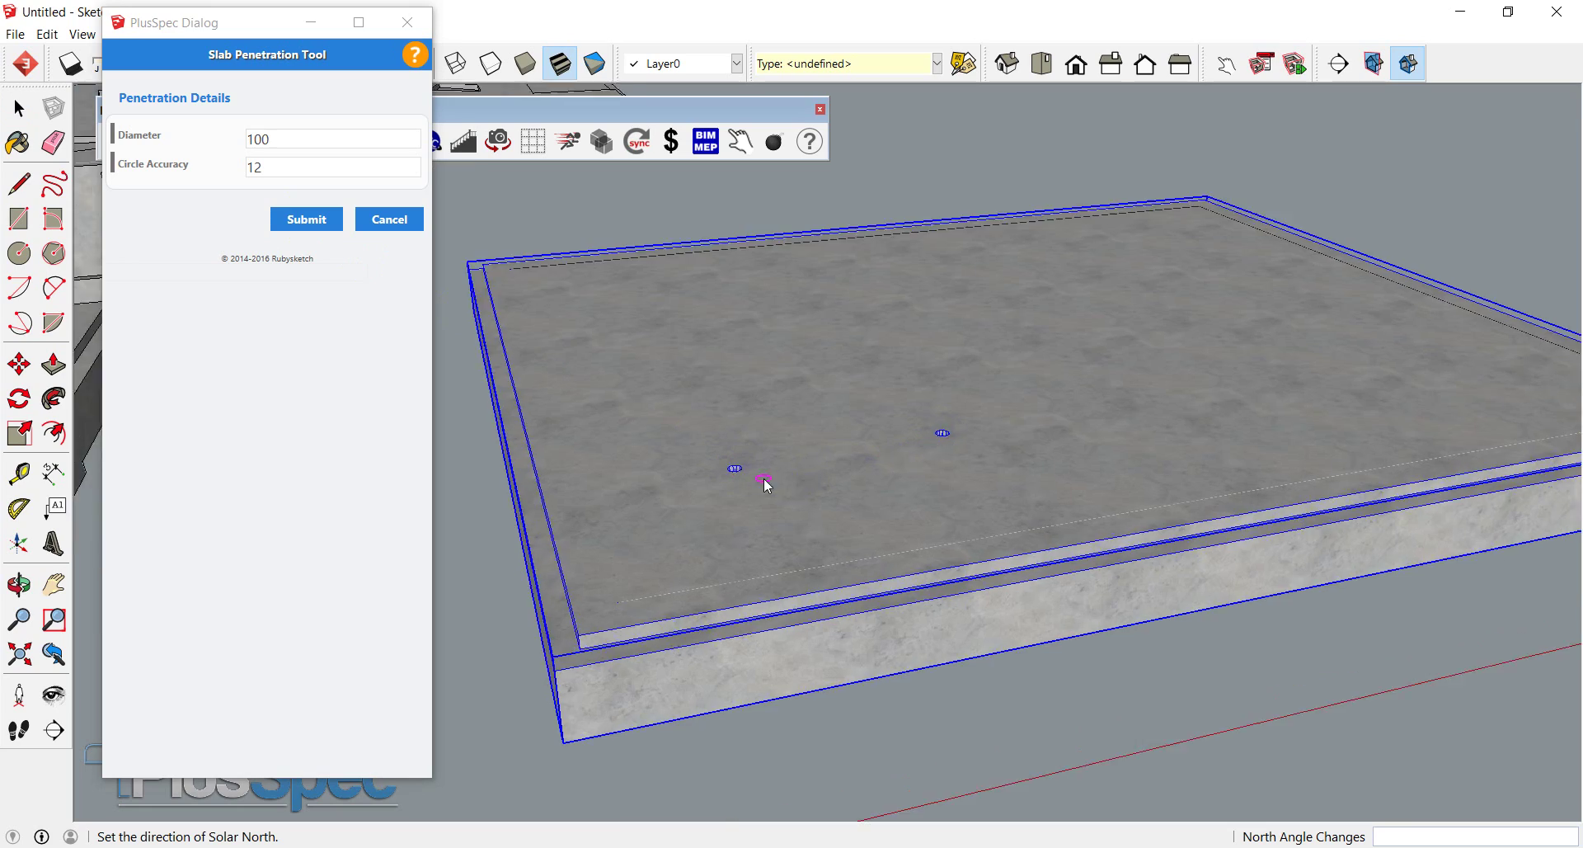
{"action": "middle_click_drag", "start_coordinate": [742, 462], "coordinate": [784, 499]}
{"action": "scroll", "coordinate": [730, 653], "scroll_direction": "down", "scroll_amount": 10}
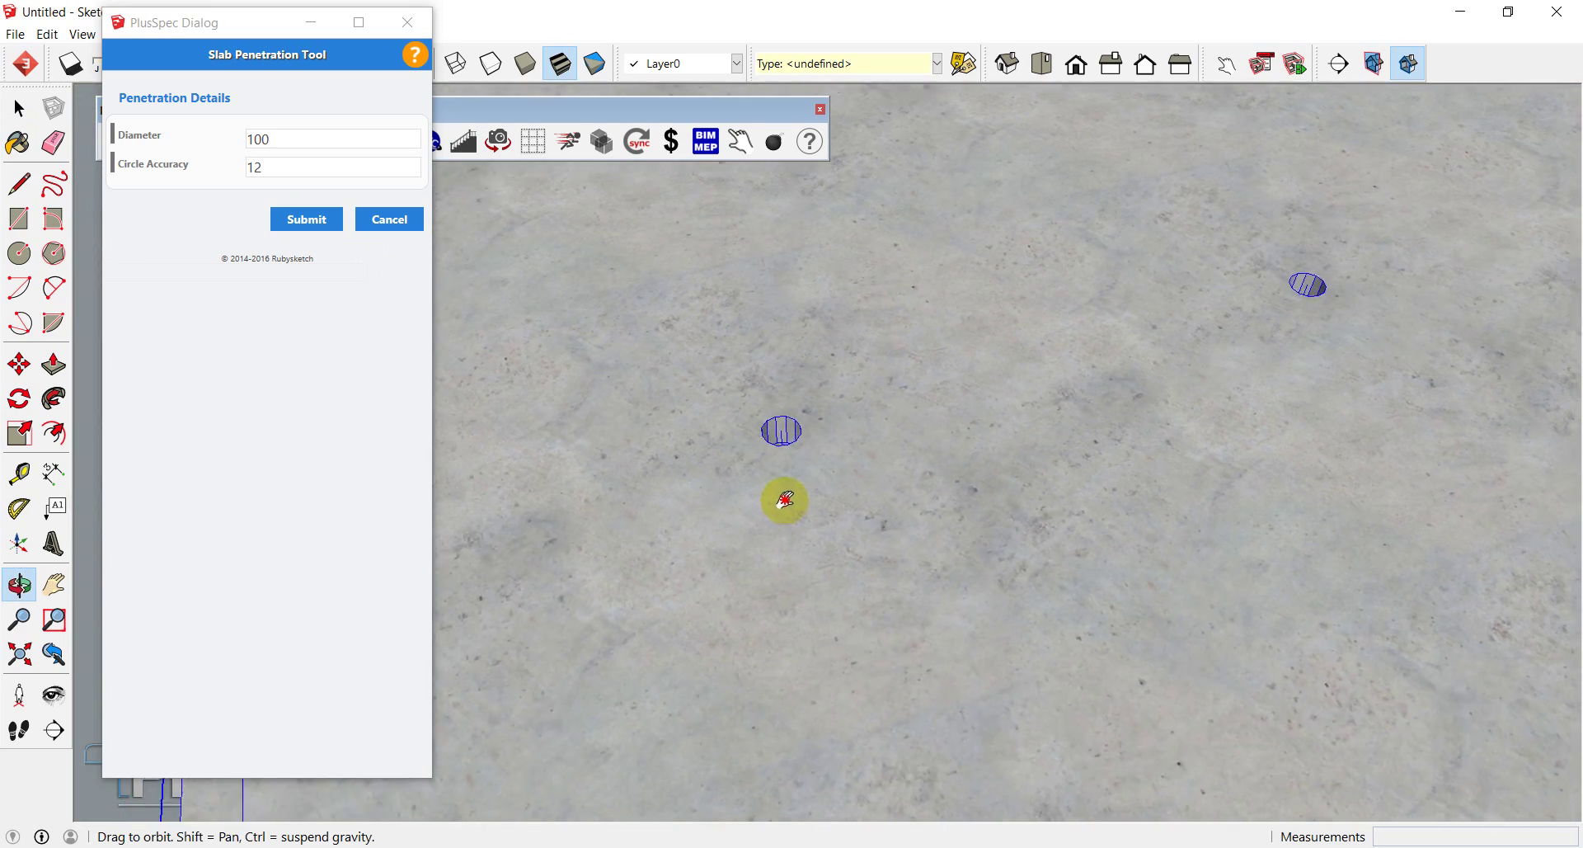
{"action": "scroll", "coordinate": [791, 474], "scroll_direction": "down", "scroll_amount": 6}
{"action": "middle_click_drag", "start_coordinate": [767, 557], "coordinate": [905, 498]}
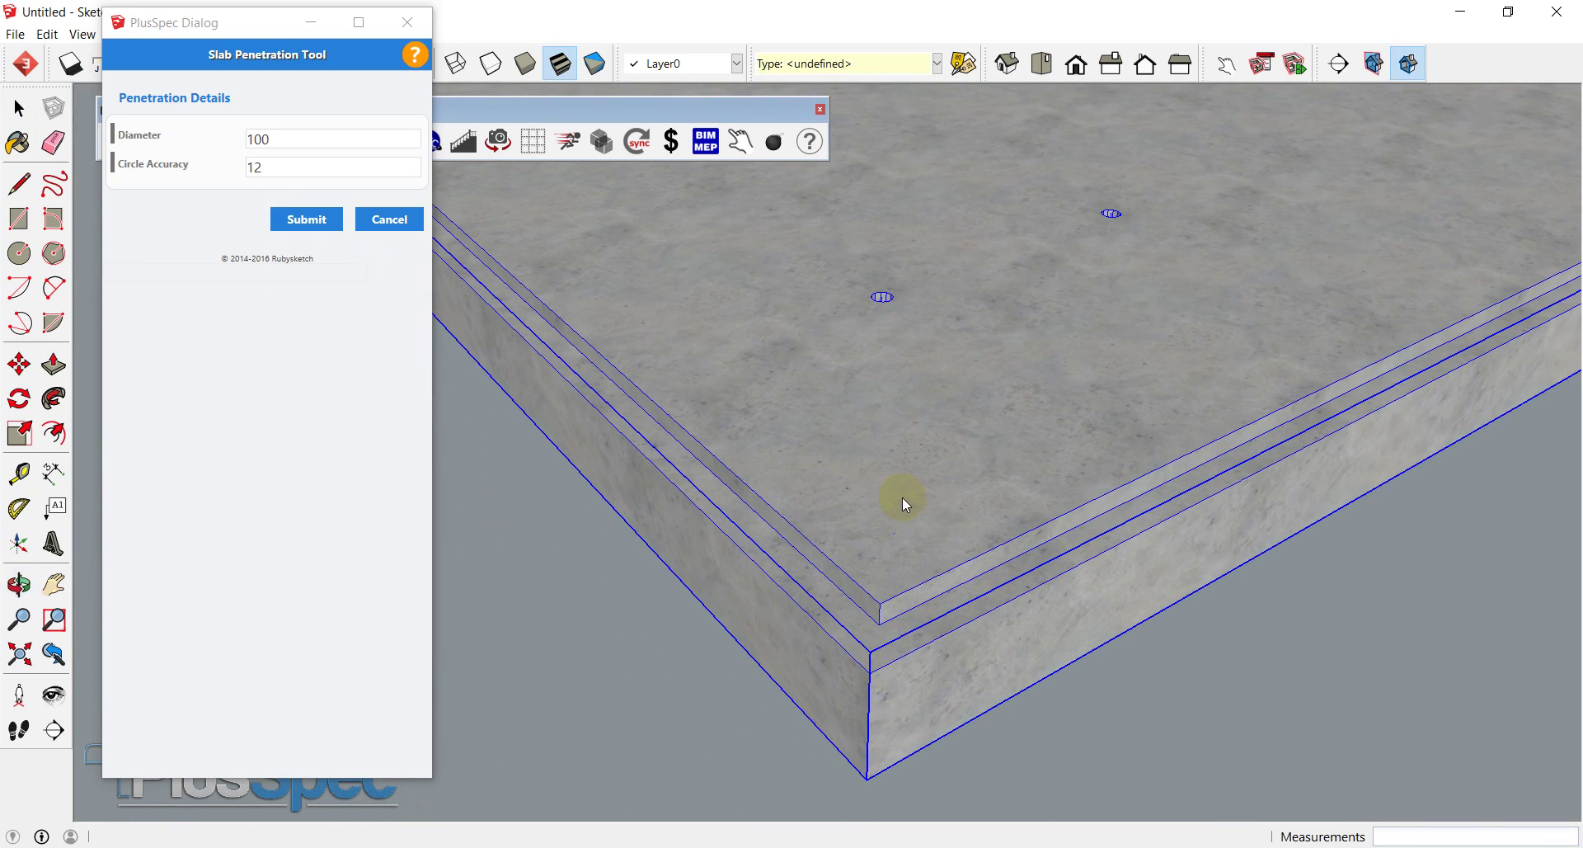
{"action": "key", "text": "space"}
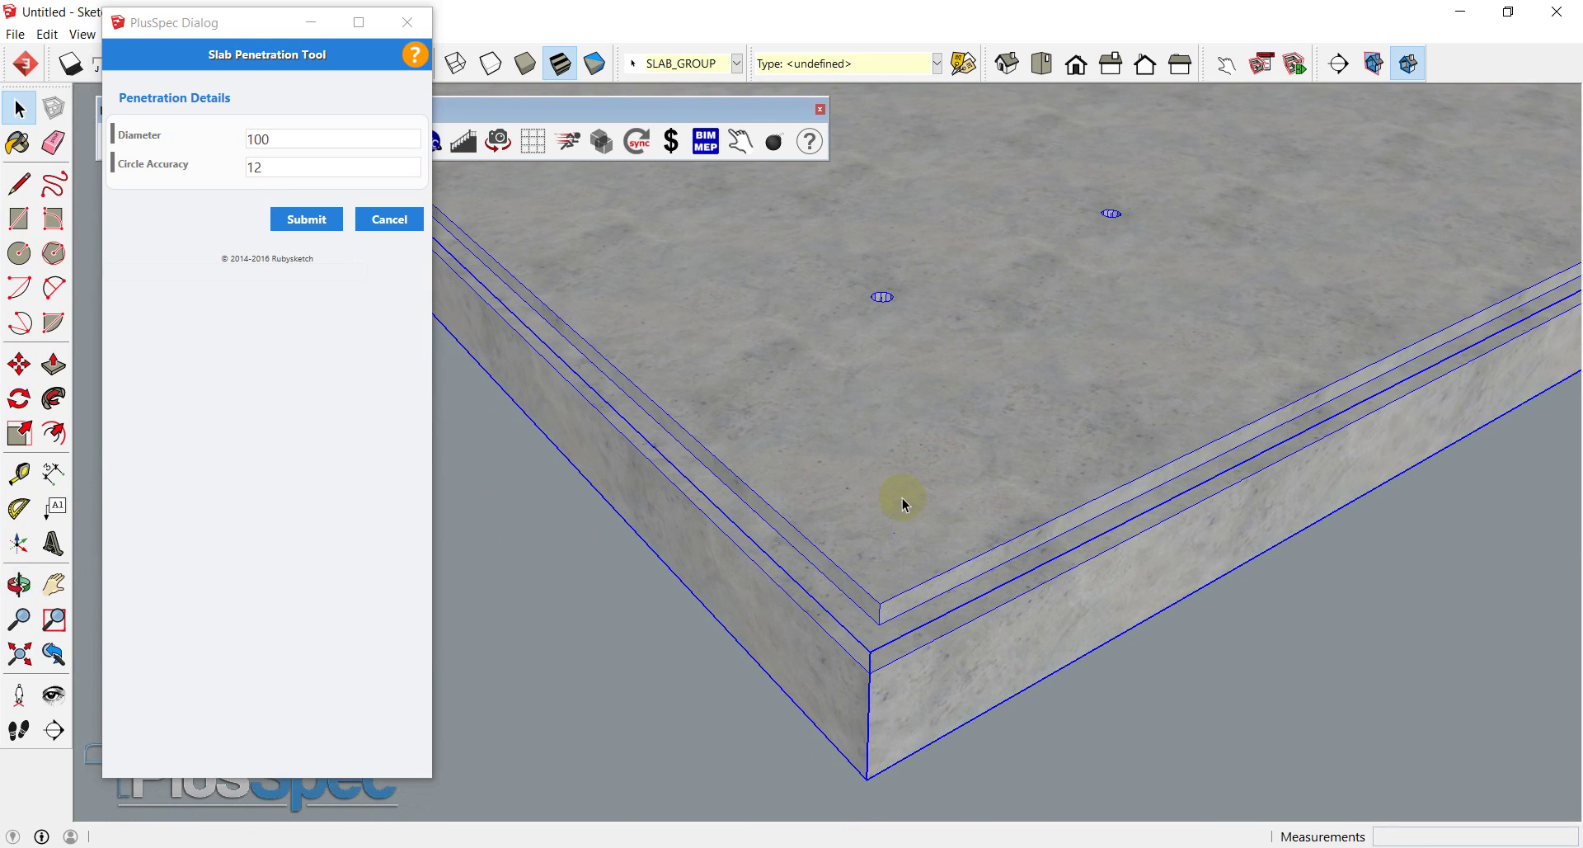
{"action": "left_click", "coordinate": [398, 239]}
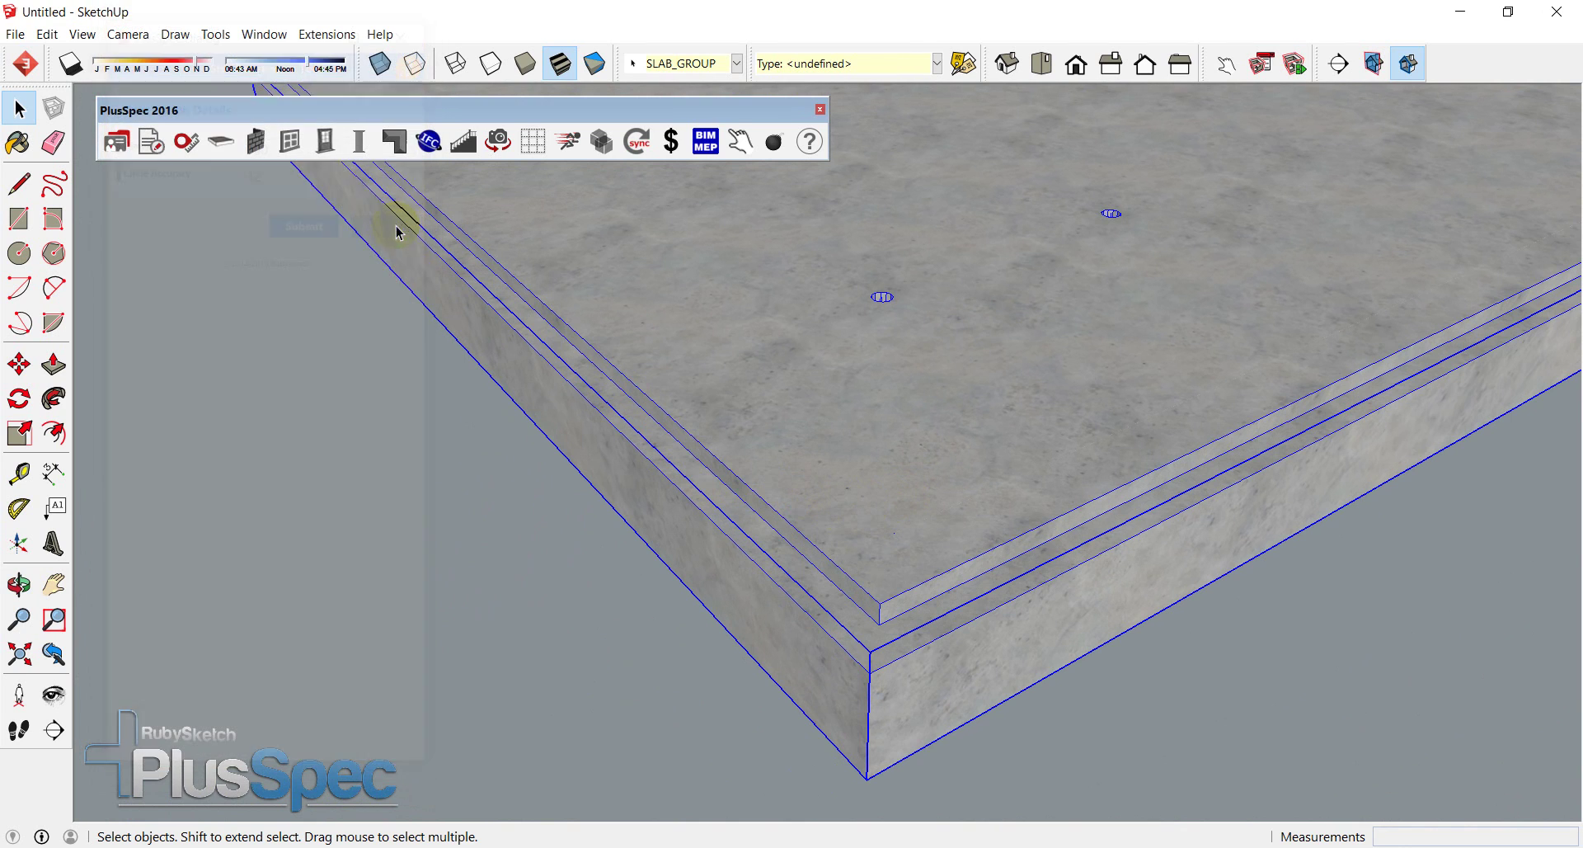
- Start Add Recess from + Slab > Recess Tool with the depth at 100mm
{"action": "right_click", "coordinate": [904, 481]}
{"action": "left_click", "coordinate": [984, 747]}
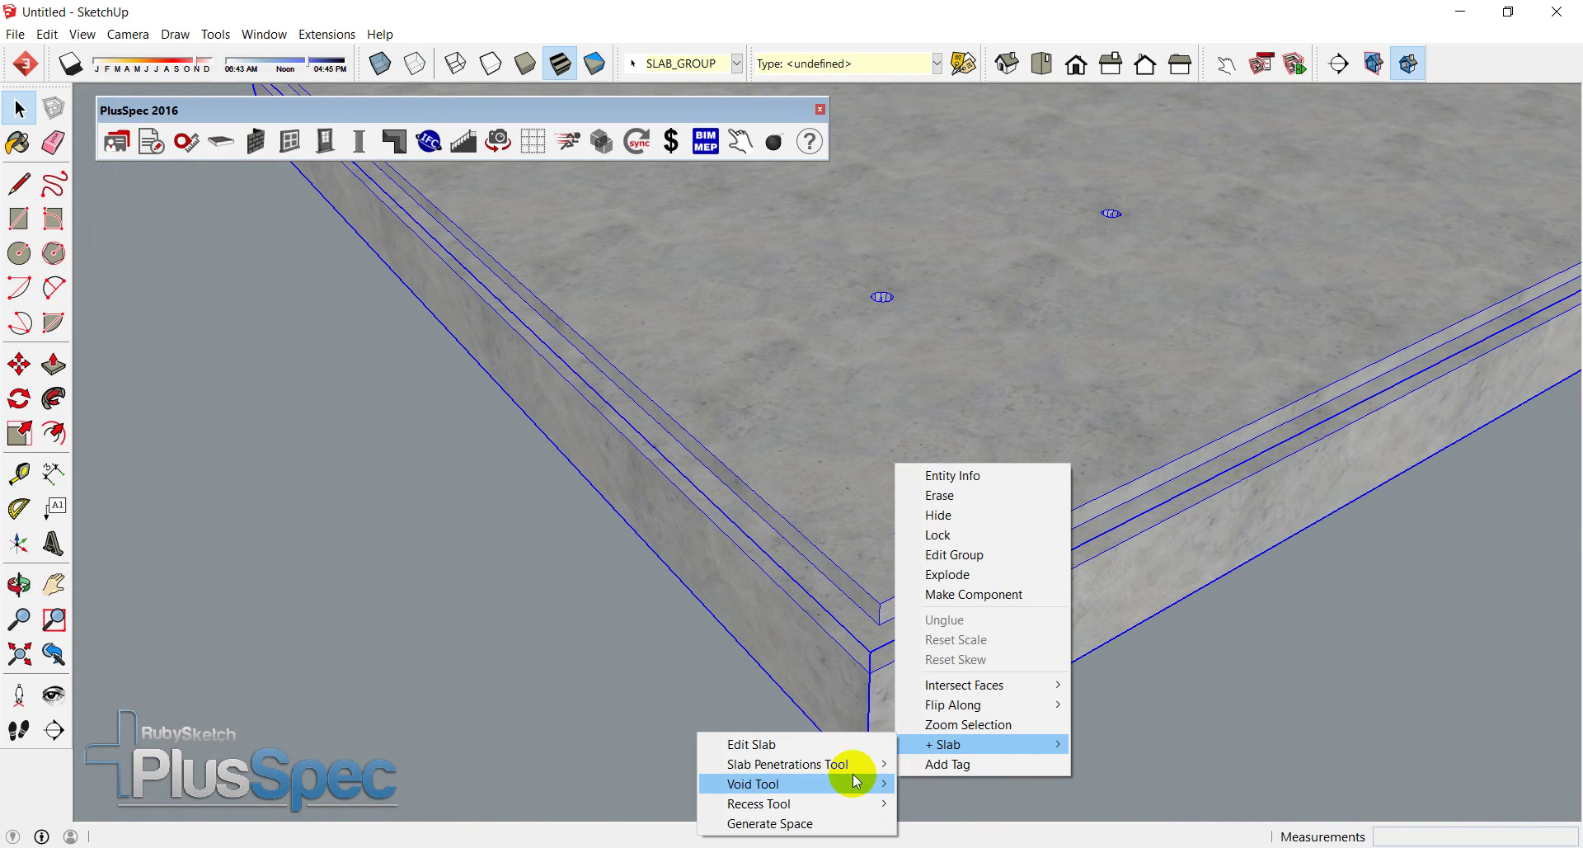
{"action": "mouse_move", "coordinate": [813, 802]}
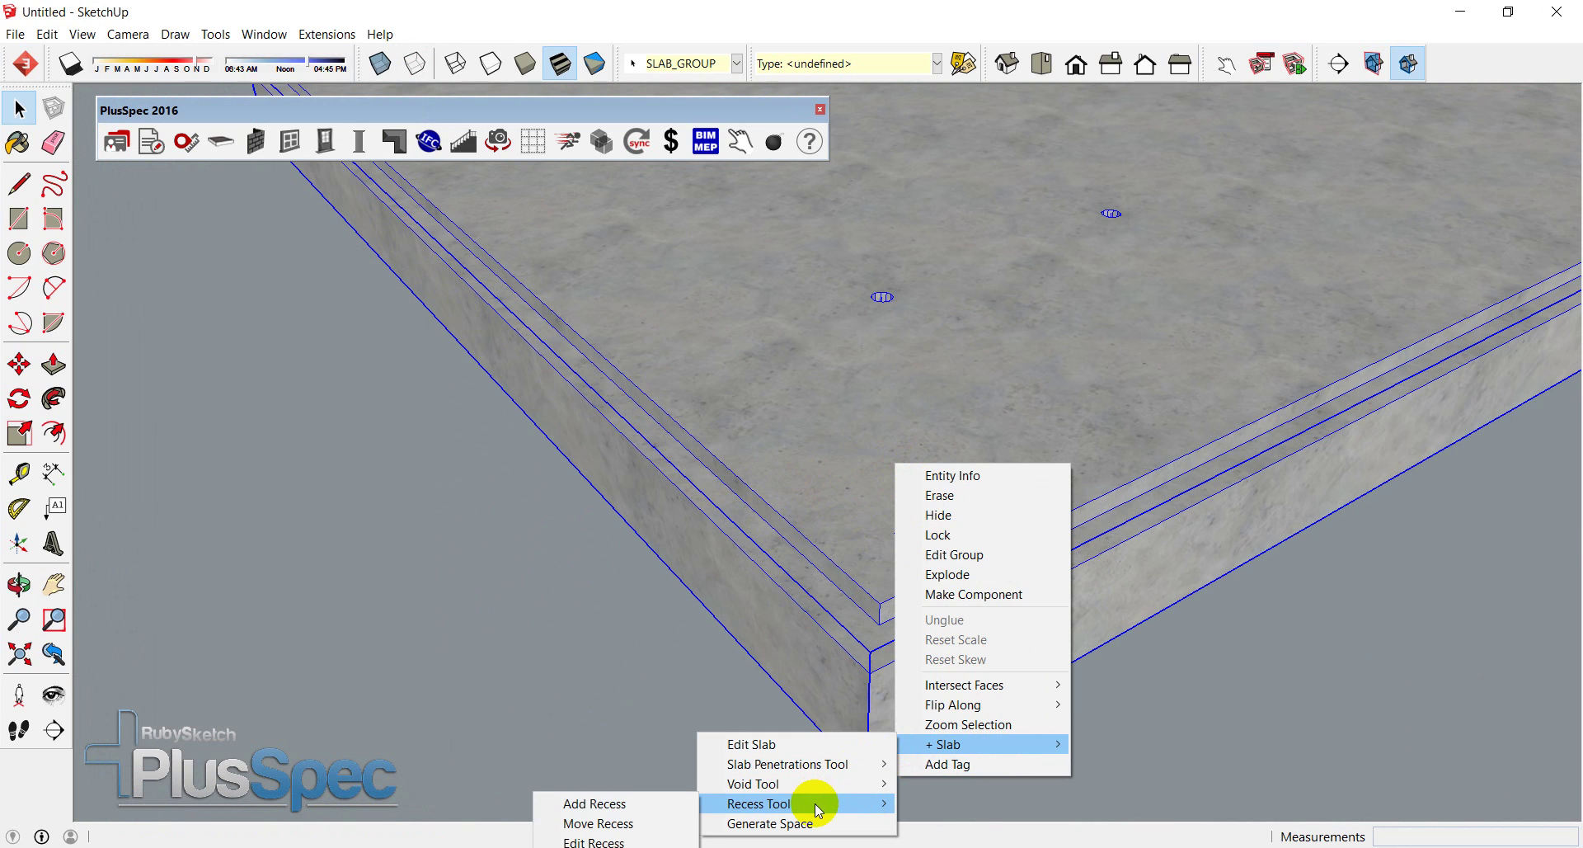
{"action": "left_click", "coordinate": [674, 803]}
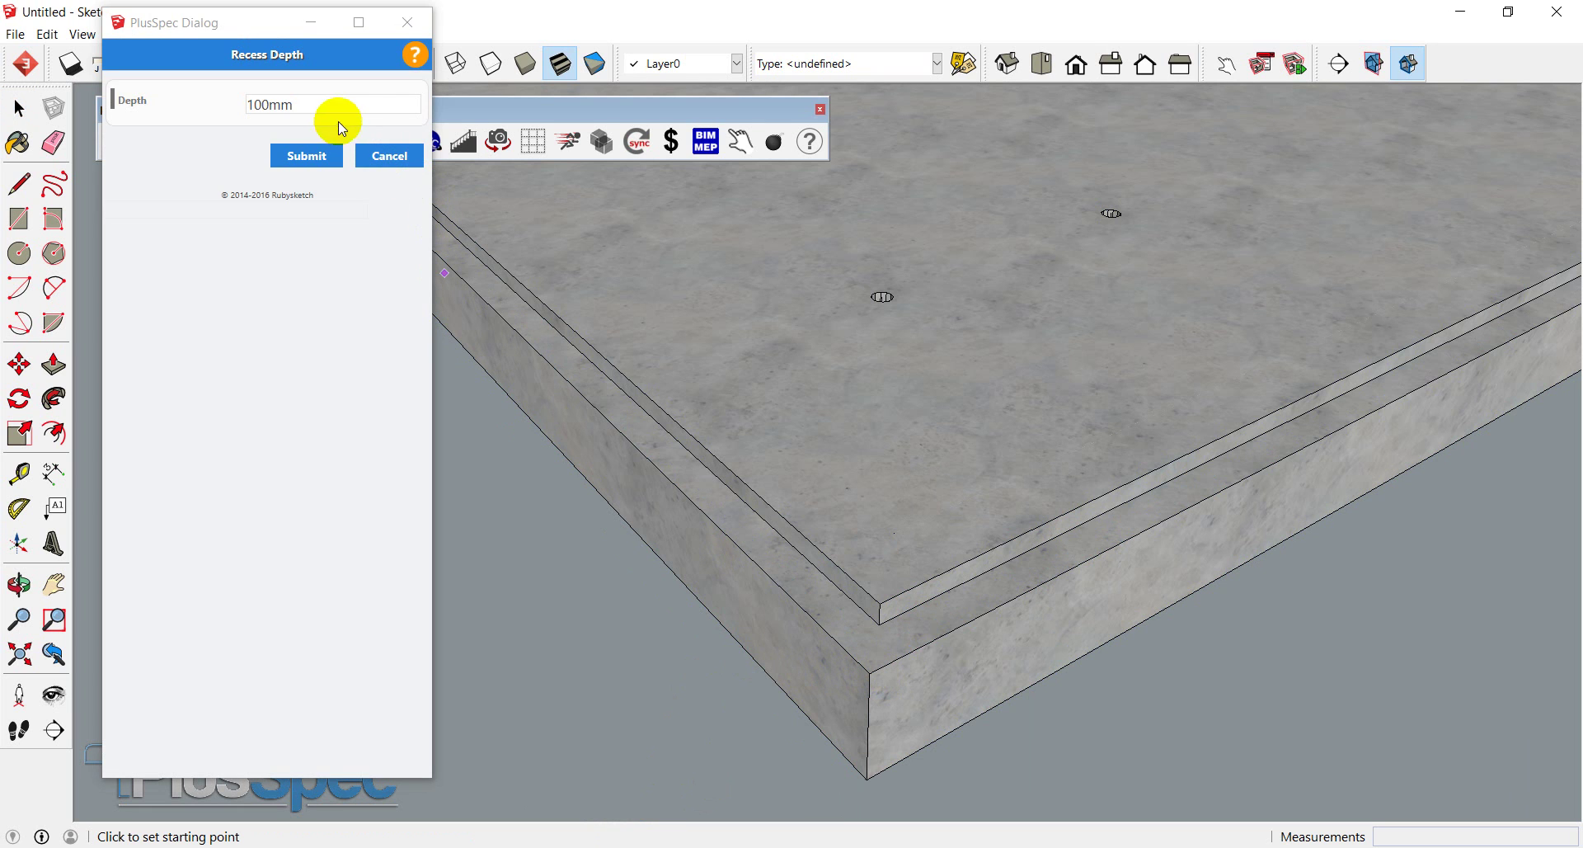
- Outline a 150mm-wide, 100mm-deep recess along one edge of the slab
{"action": "middle_click_drag", "start_coordinate": [804, 582], "coordinate": [1274, 548]}
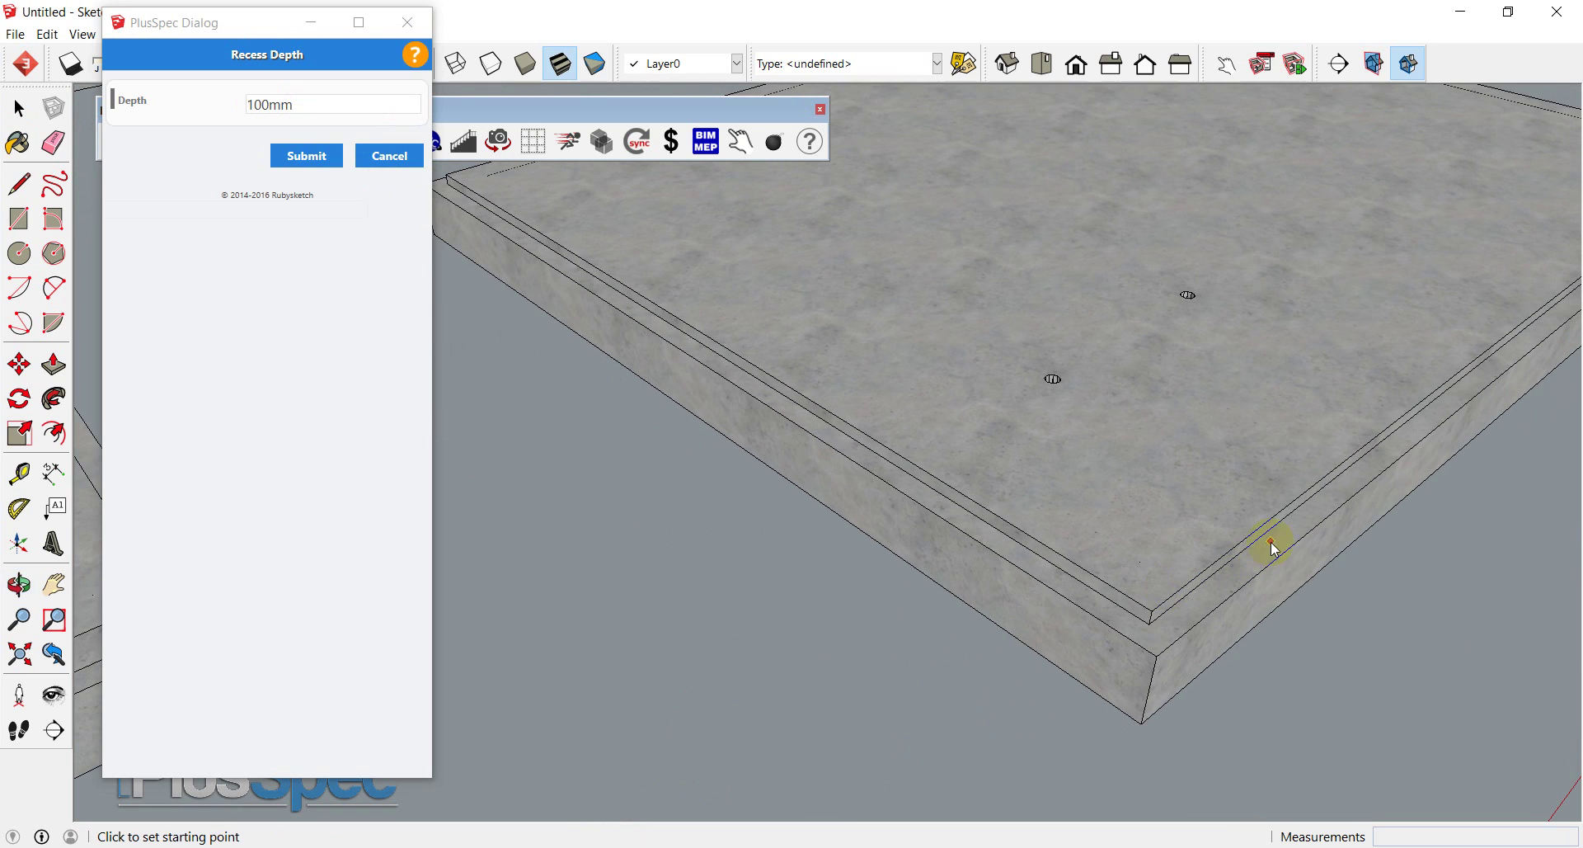
{"action": "left_click", "coordinate": [1316, 498]}
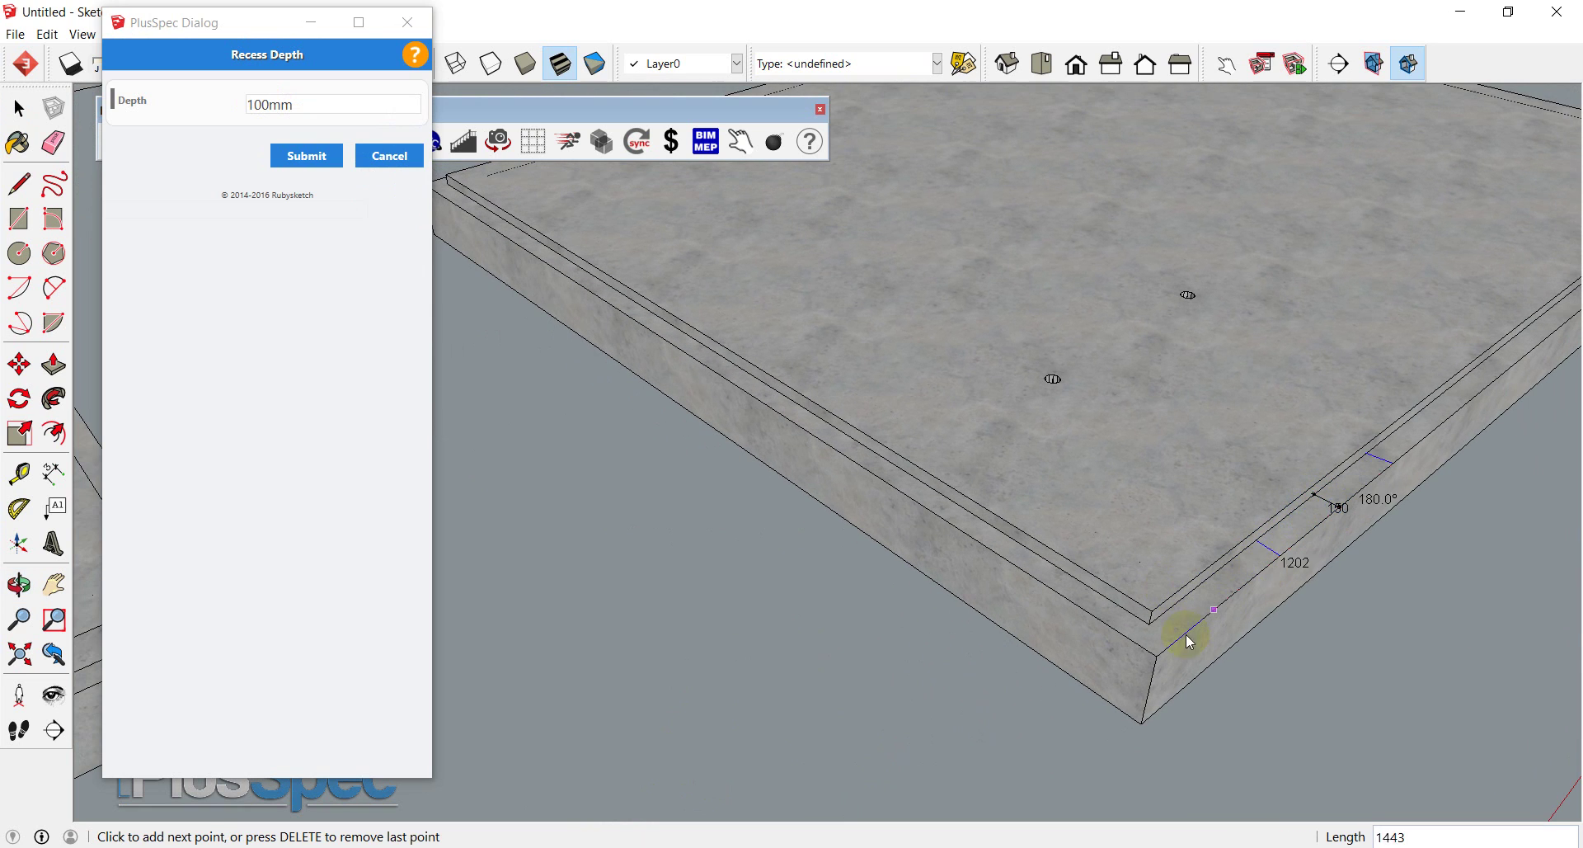
{"action": "left_click", "coordinate": [1158, 658]}
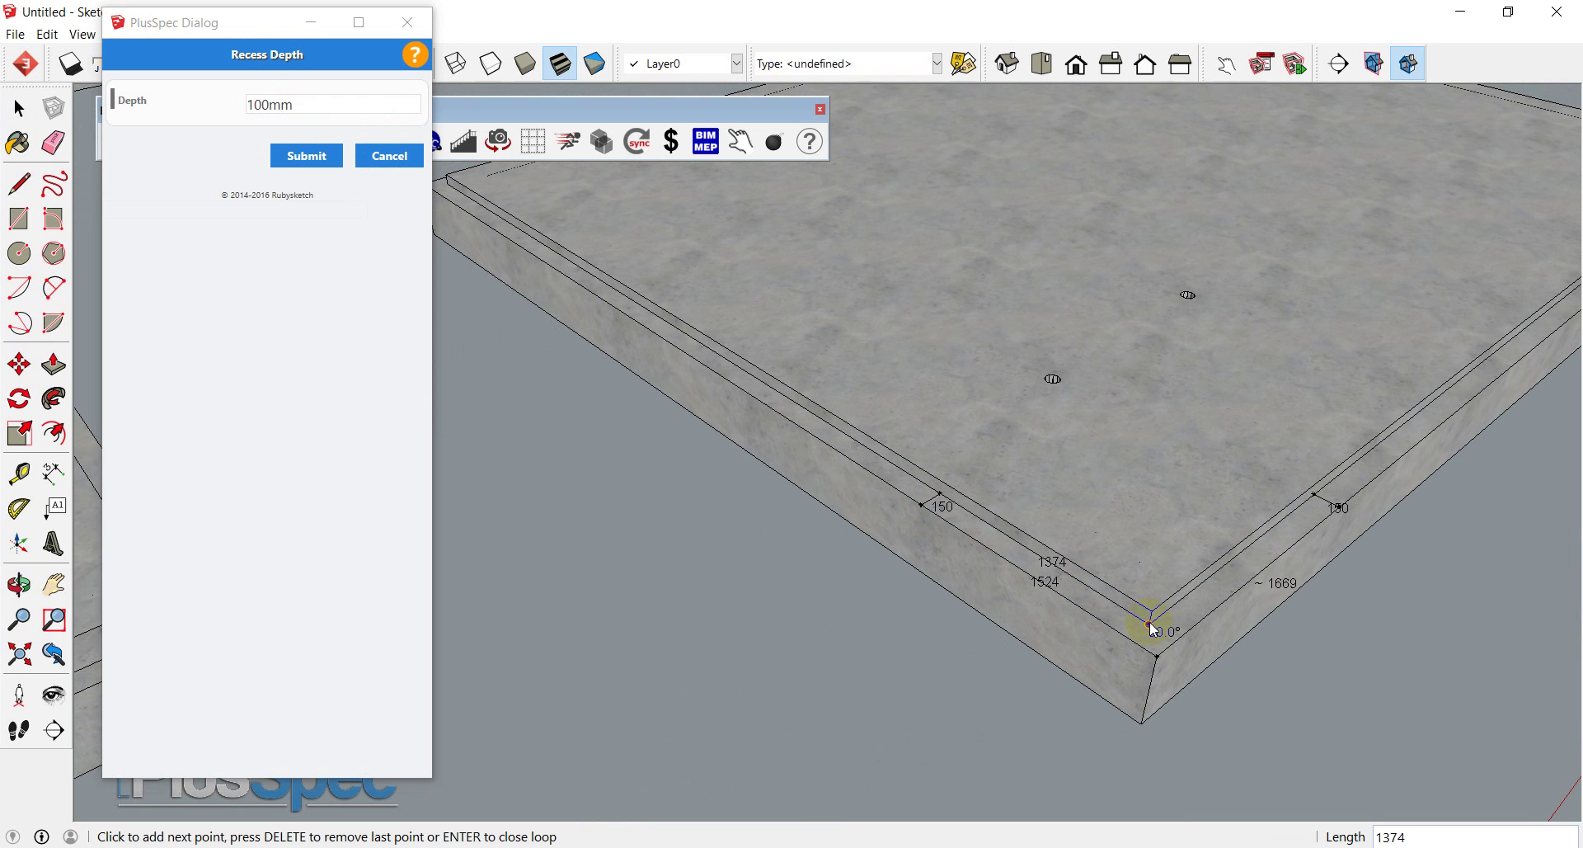
{"action": "left_click", "coordinate": [1315, 497]}
{"action": "middle_click_drag", "start_coordinate": [1307, 501], "coordinate": [816, 454]}
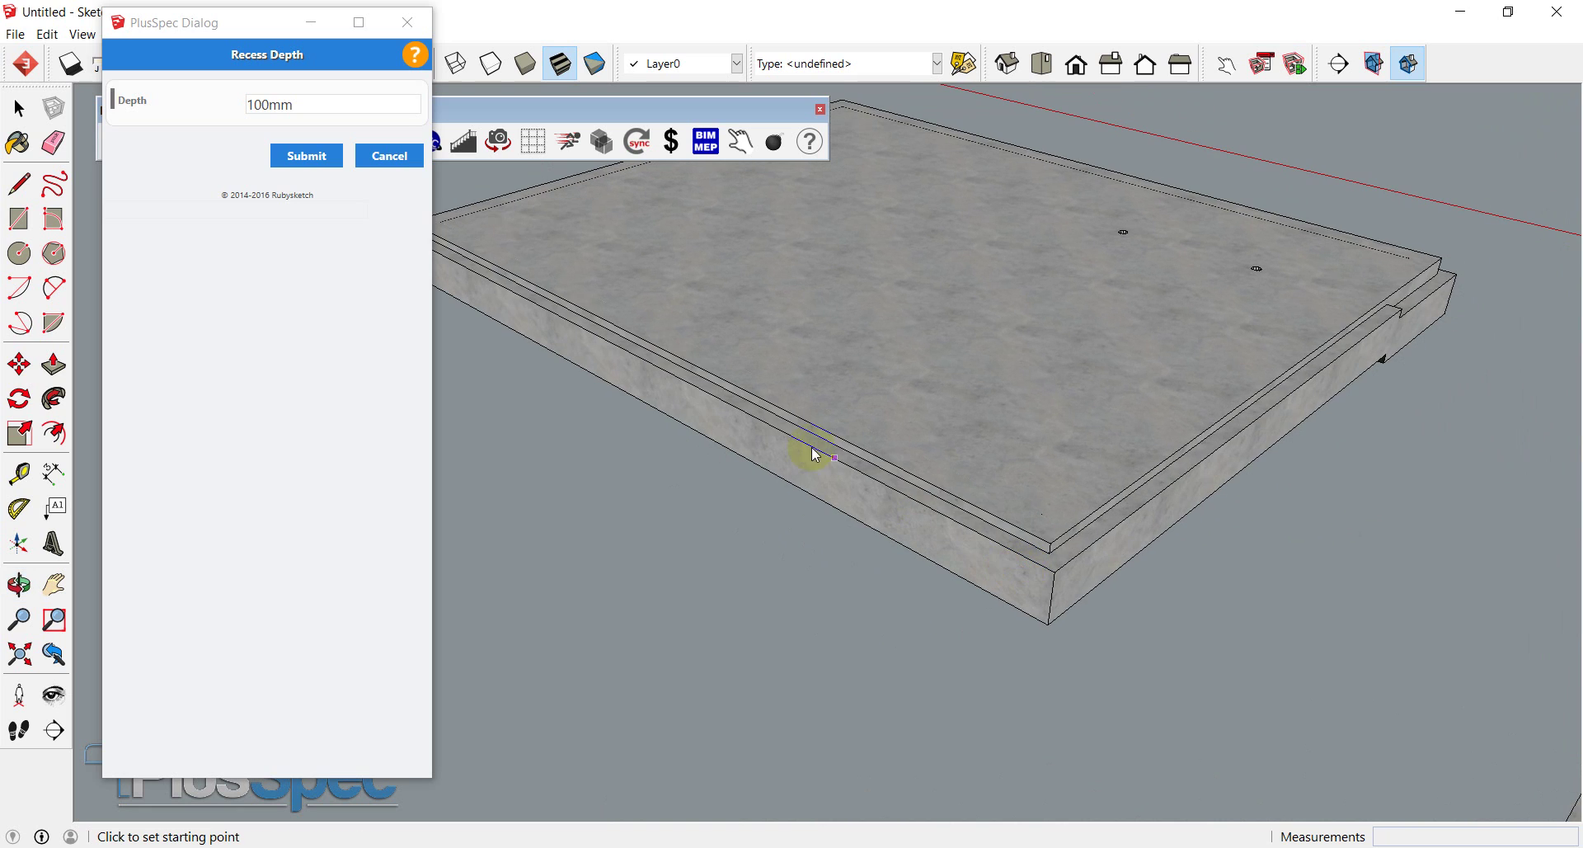
- Set recess depth to 500 and outline a second recess along the long front edge
{"action": "double_click", "coordinate": [247, 107]}
{"action": "type", "text": "500"}
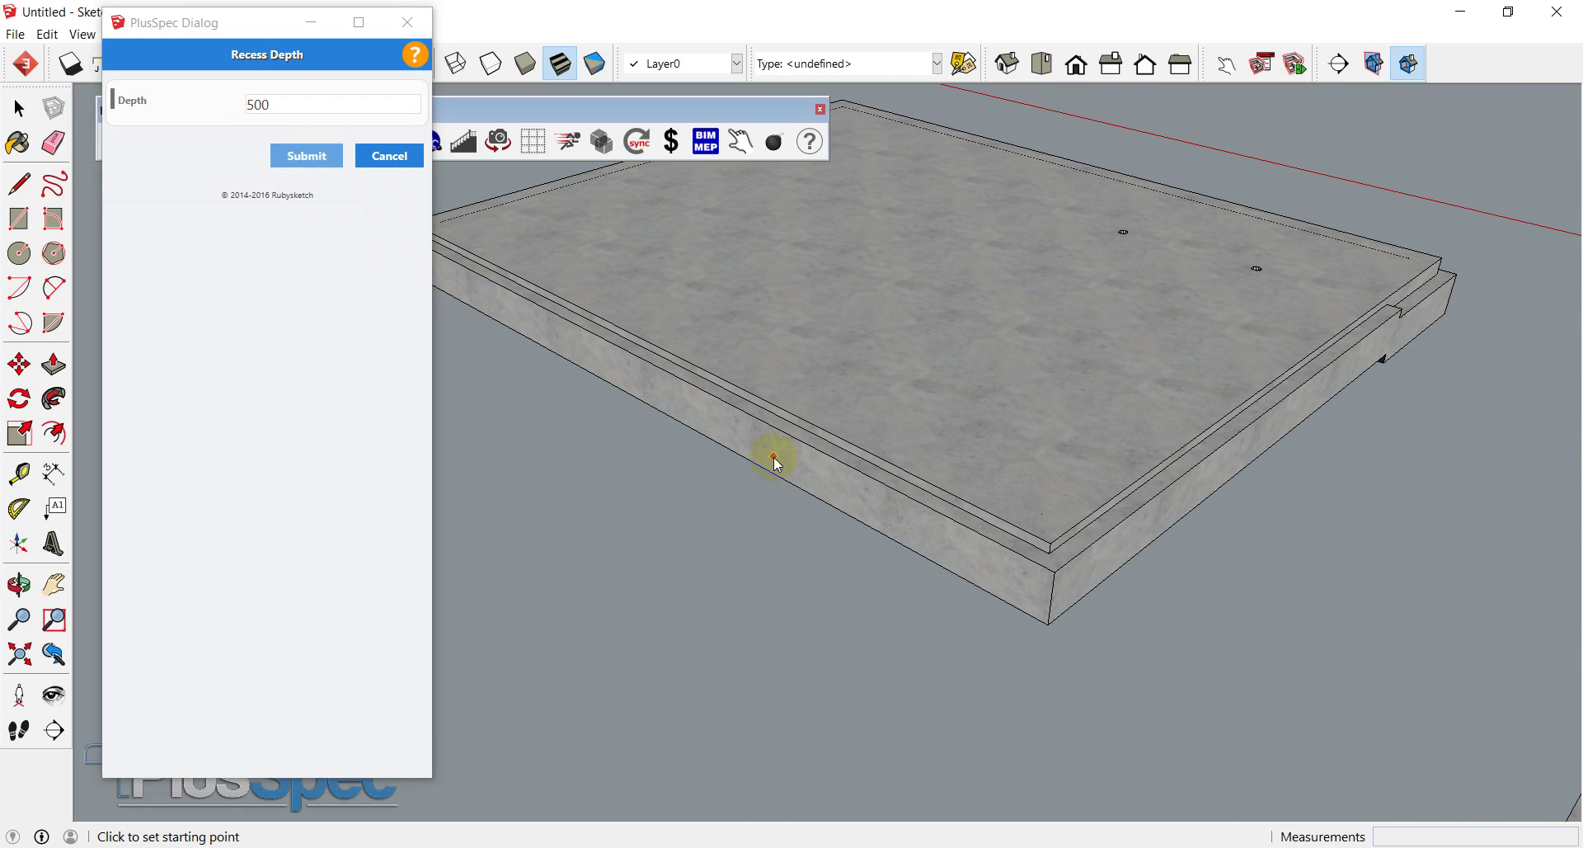
{"action": "left_click", "coordinate": [1056, 573]}
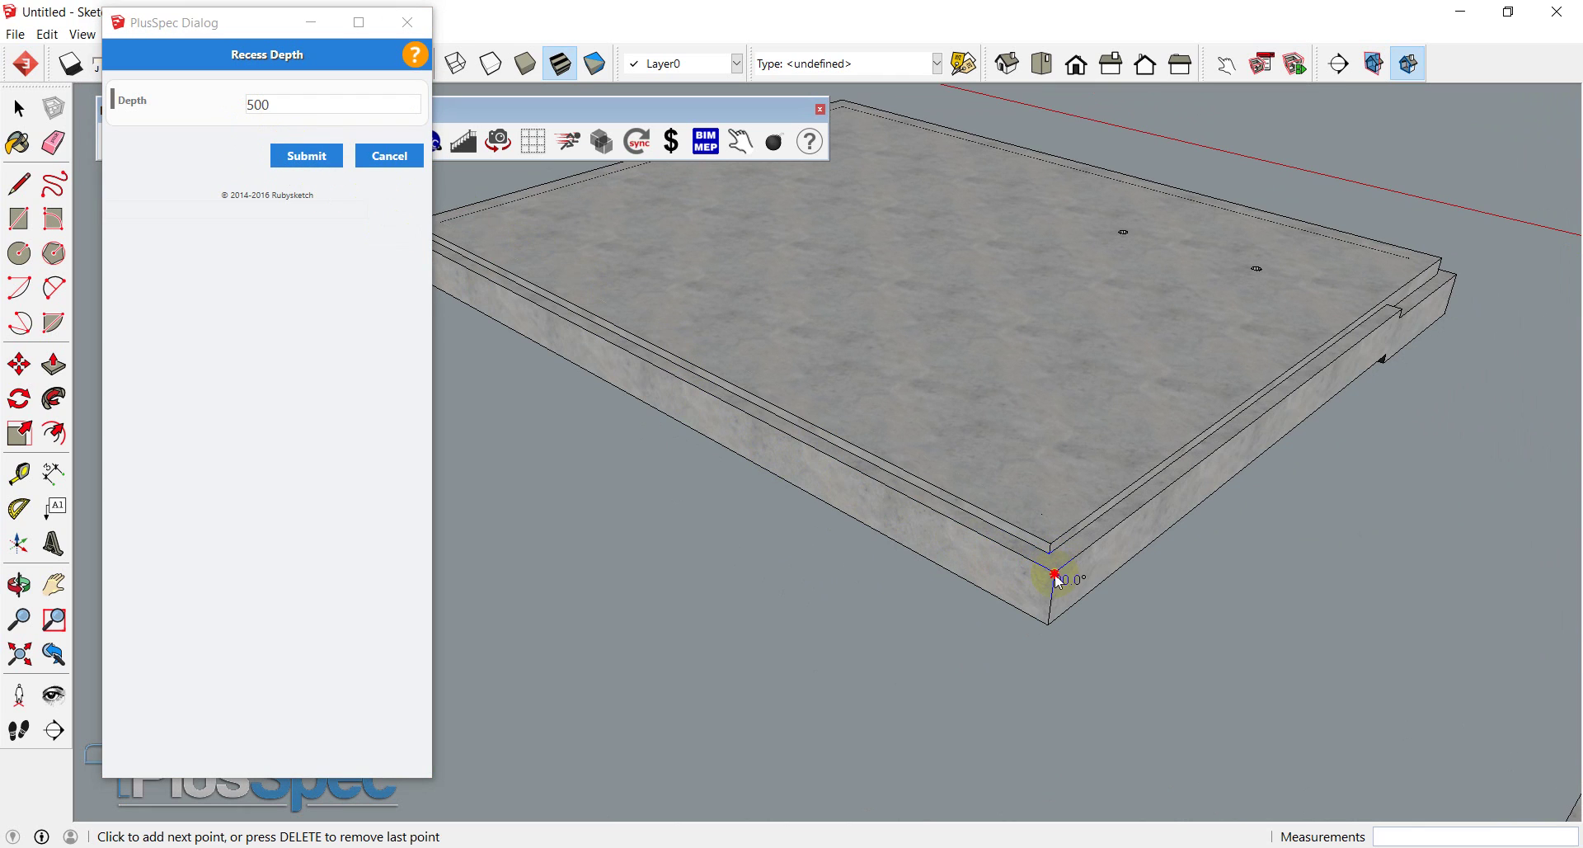
{"action": "left_click", "coordinate": [830, 446]}
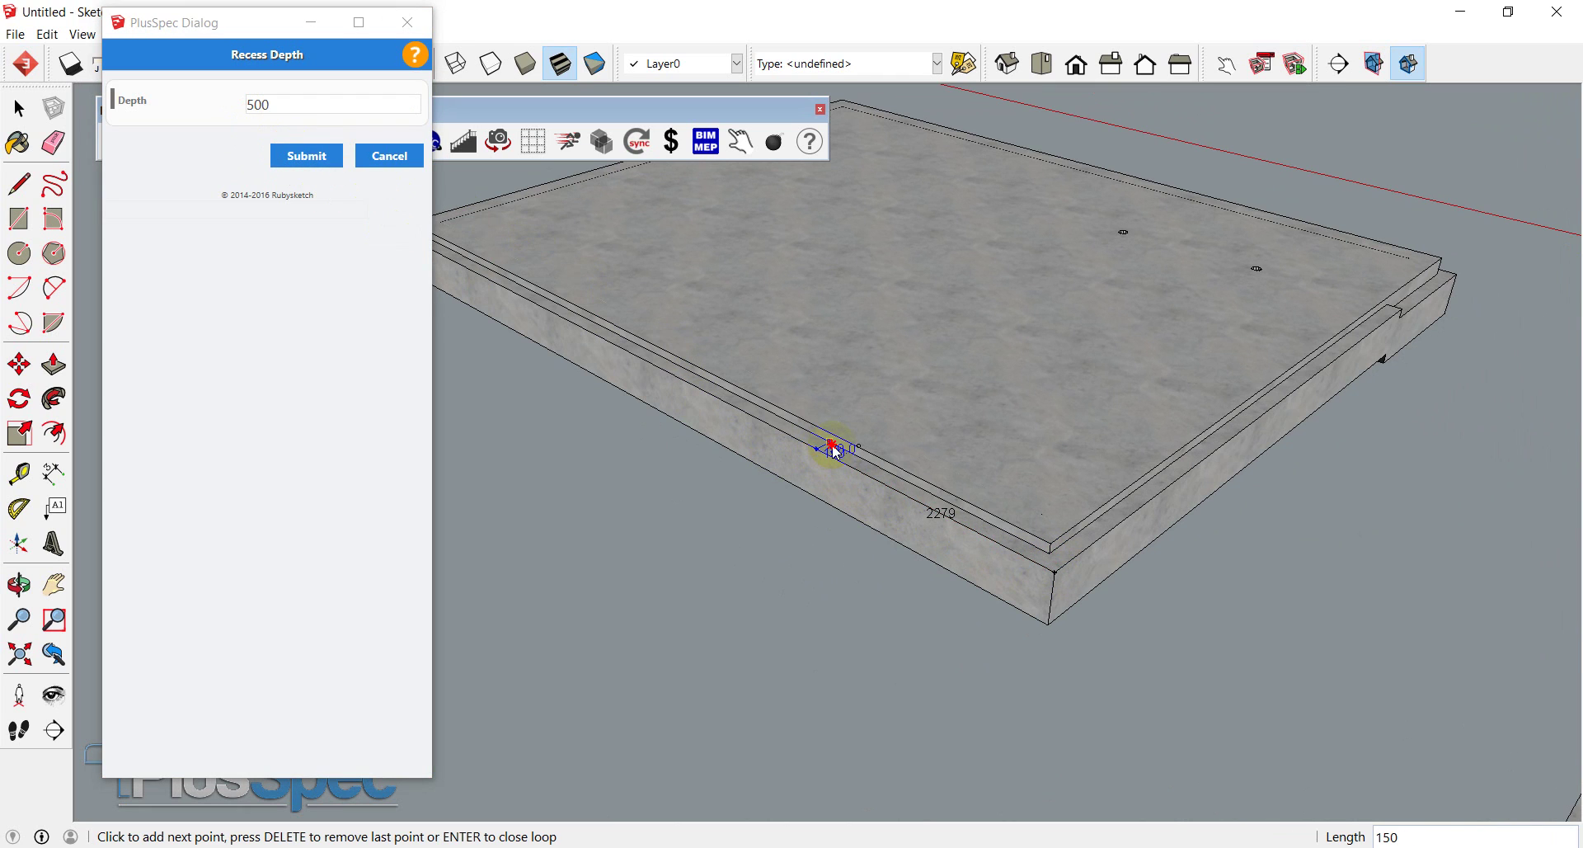
{"action": "left_click", "coordinate": [1073, 562]}
{"action": "left_click", "coordinate": [1059, 575]}
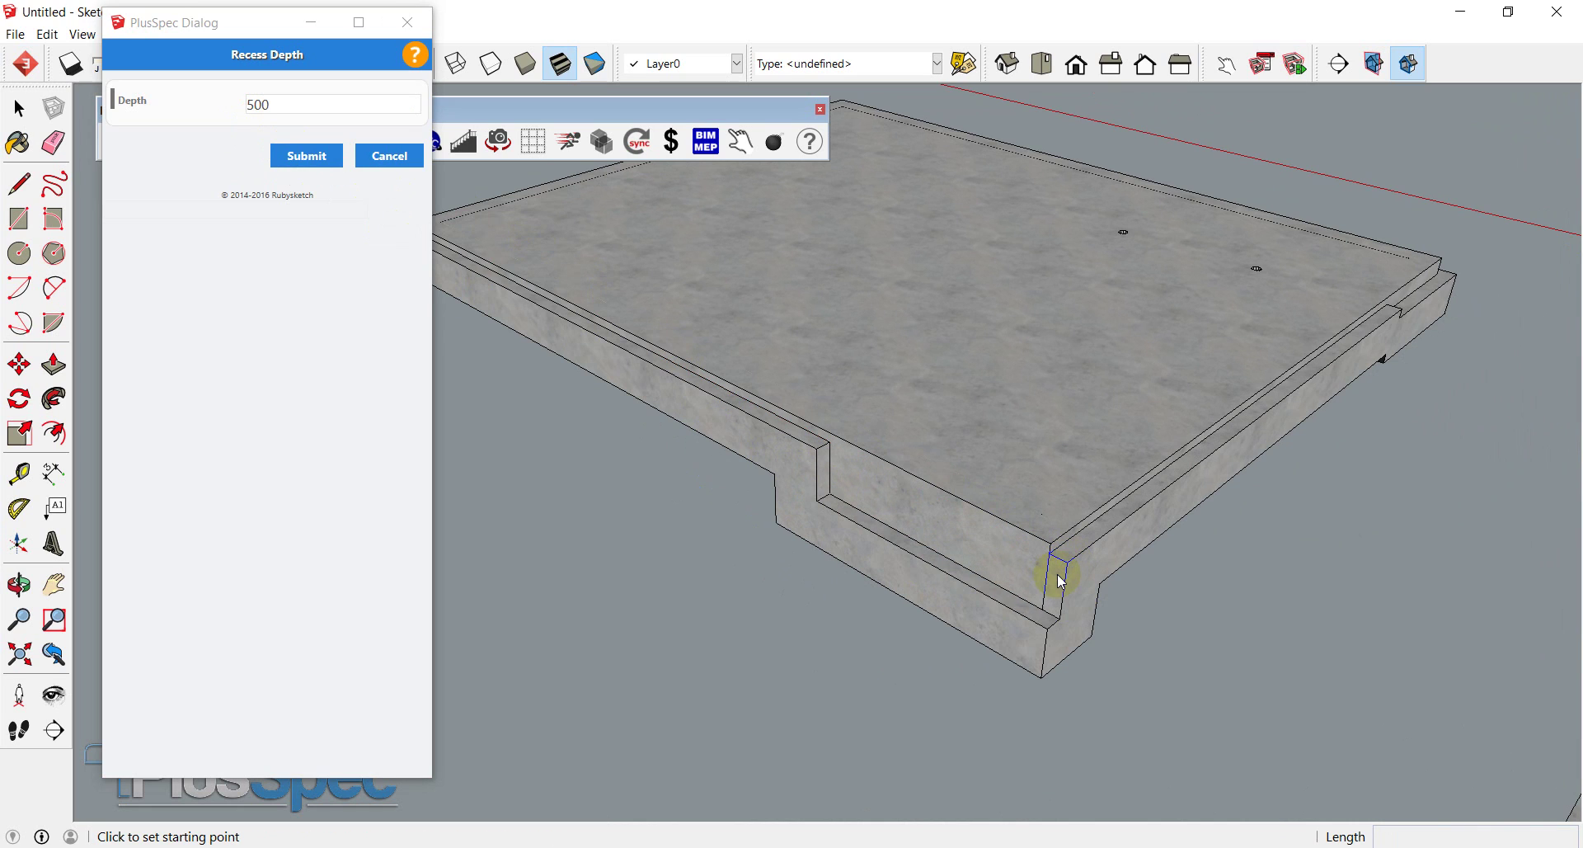
- Submit a 400 depth and cut a 150mm-wide notch at the slab's front corner
{"action": "double_click", "coordinate": [262, 104]}
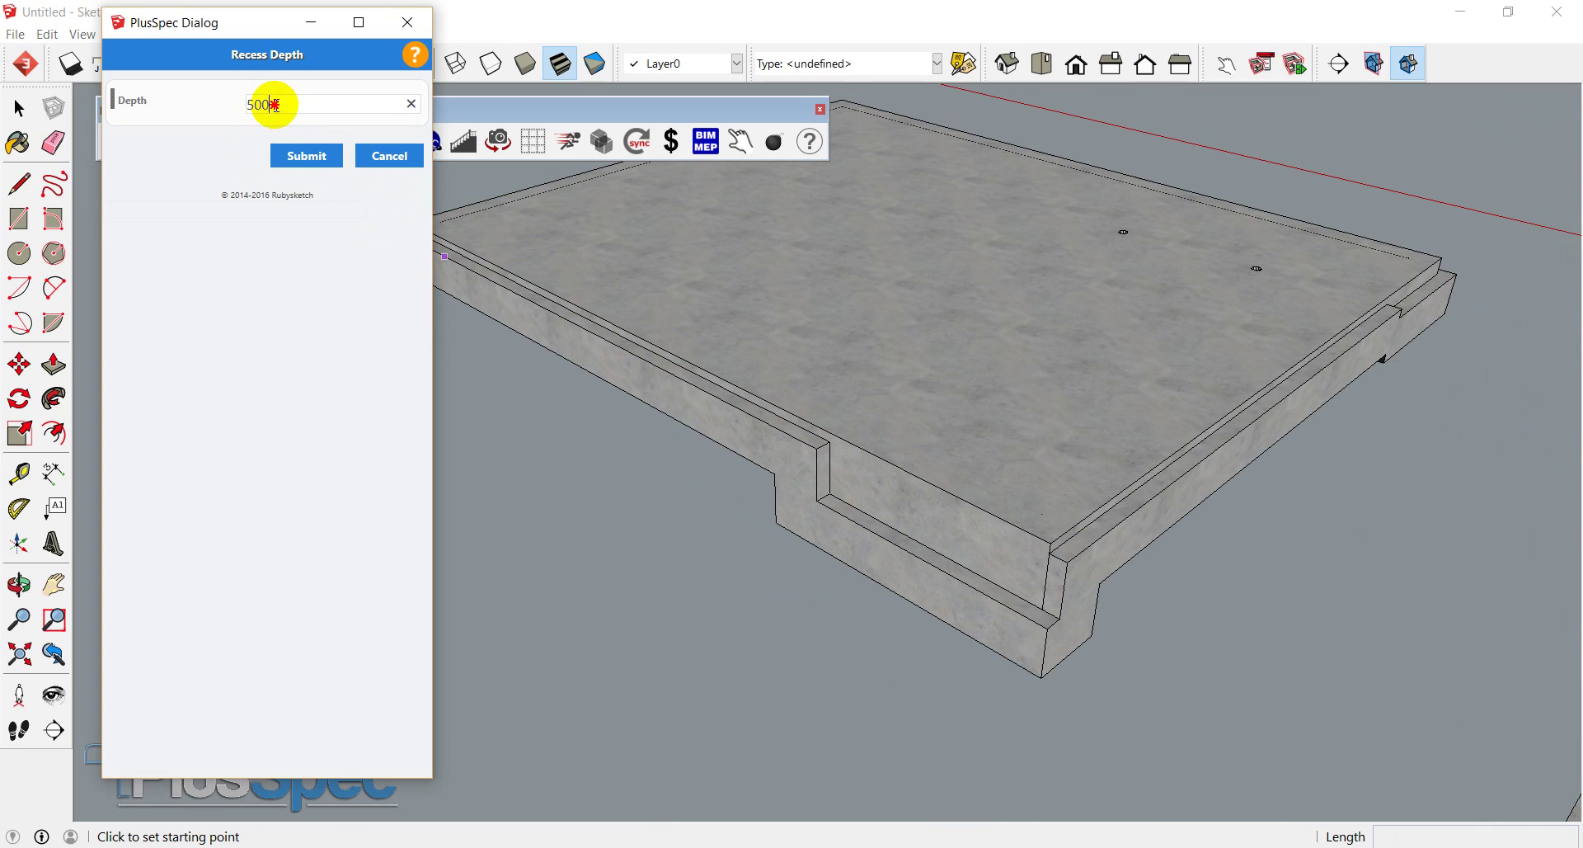
{"action": "type", "text": "400"}
{"action": "left_click", "coordinate": [277, 155]}
{"action": "left_click", "coordinate": [1065, 563]}
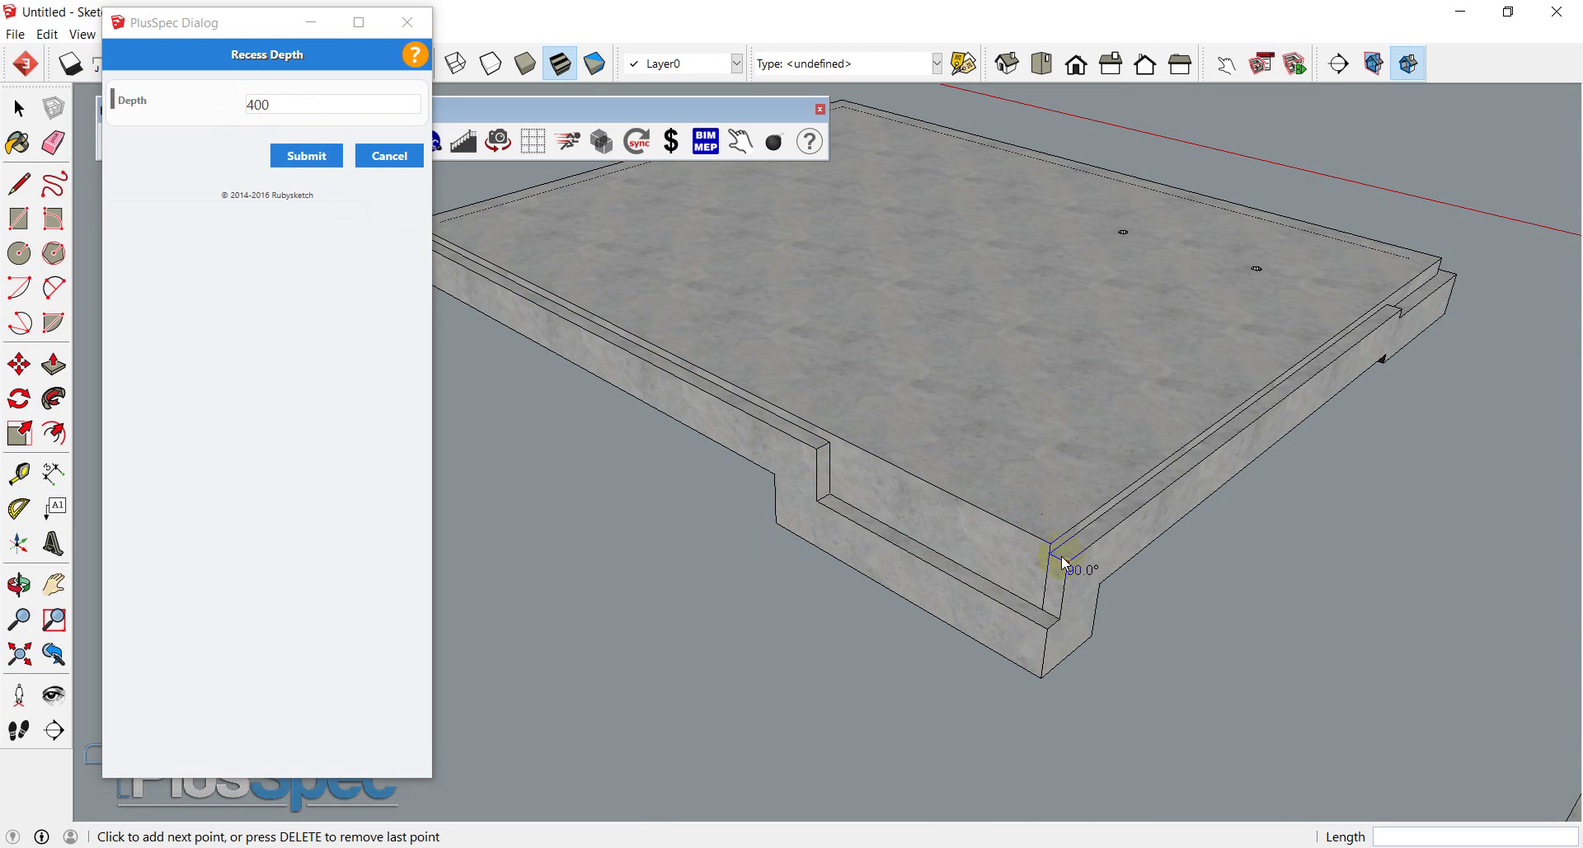
{"action": "left_click", "coordinate": [1118, 506]}
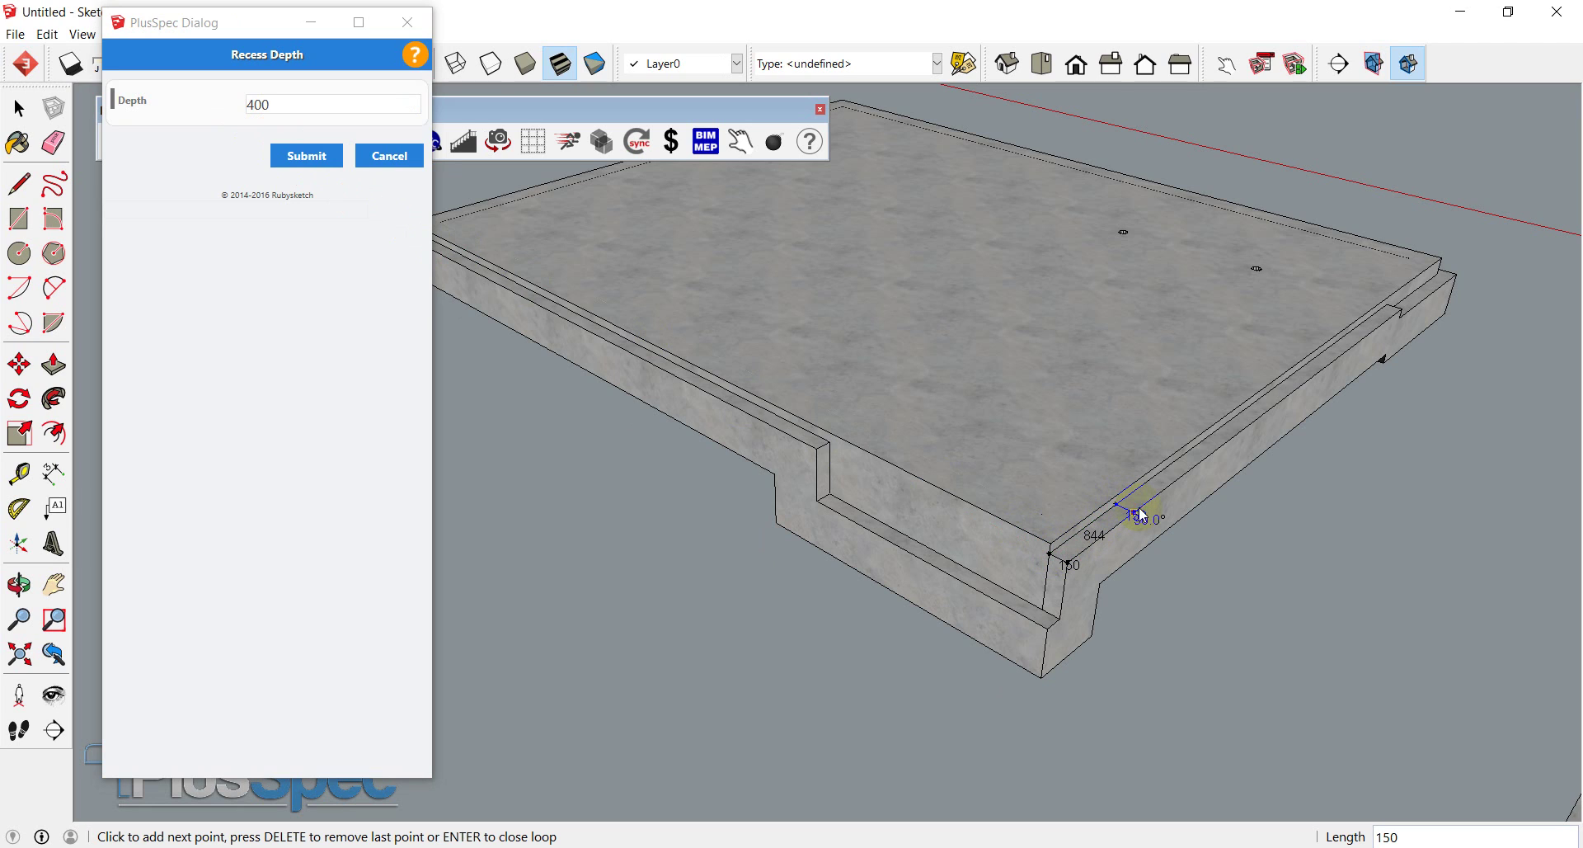
{"action": "left_click", "coordinate": [1072, 567]}
{"action": "middle_click_drag", "start_coordinate": [1109, 588], "coordinate": [1078, 530]}
{"action": "middle_click_drag", "start_coordinate": [866, 452], "coordinate": [1041, 587]}
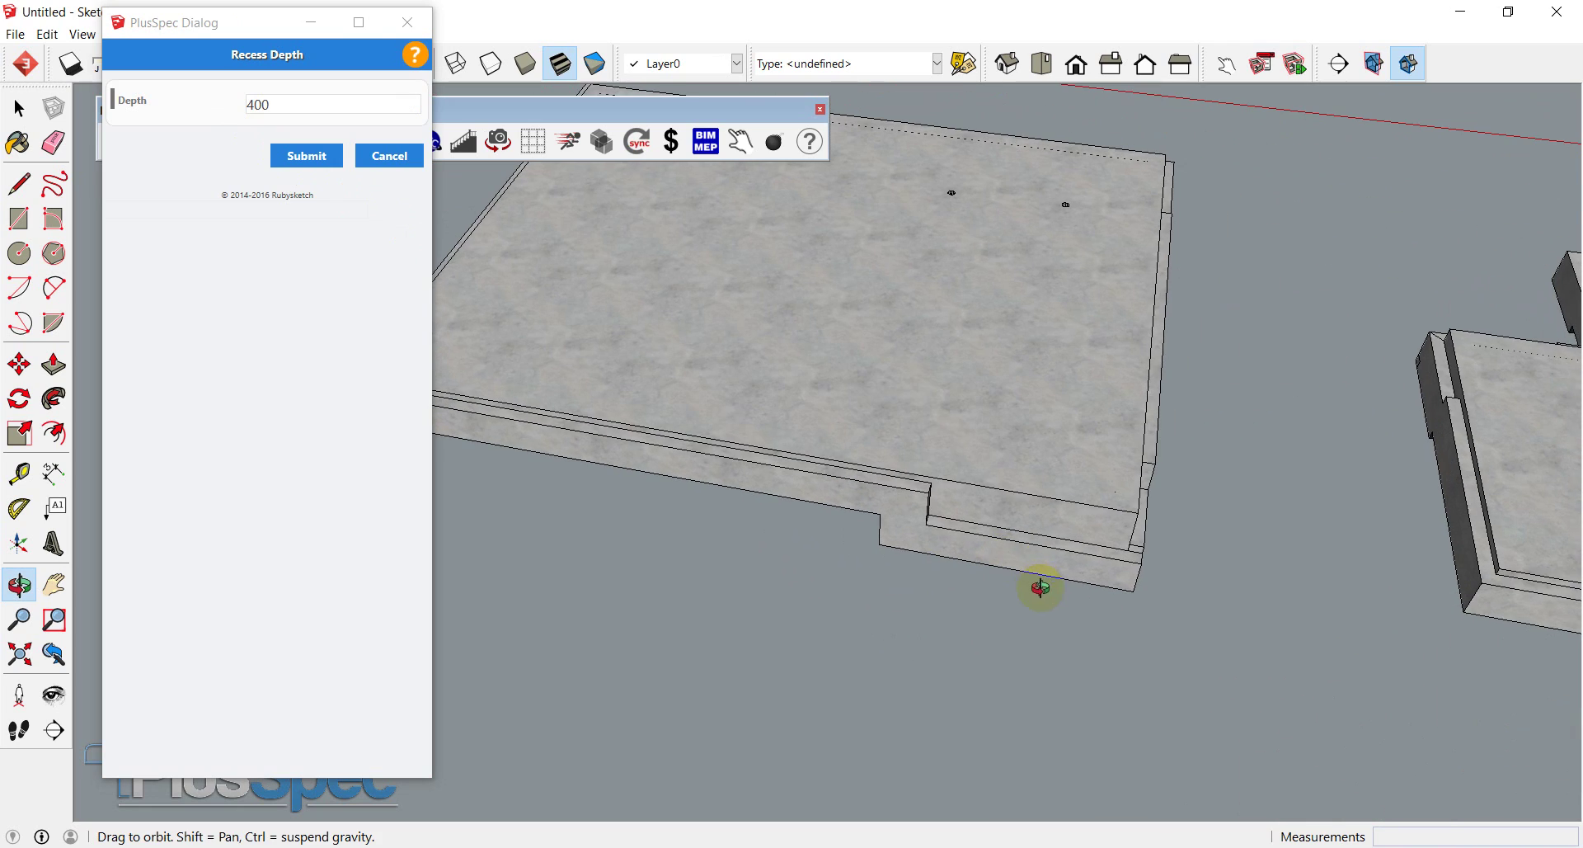
- Sink a roughly 1503 by 1463, 400mm-deep recess into the middle of the slab top
{"action": "left_click", "coordinate": [907, 394]}
{"action": "left_click", "coordinate": [808, 296]}
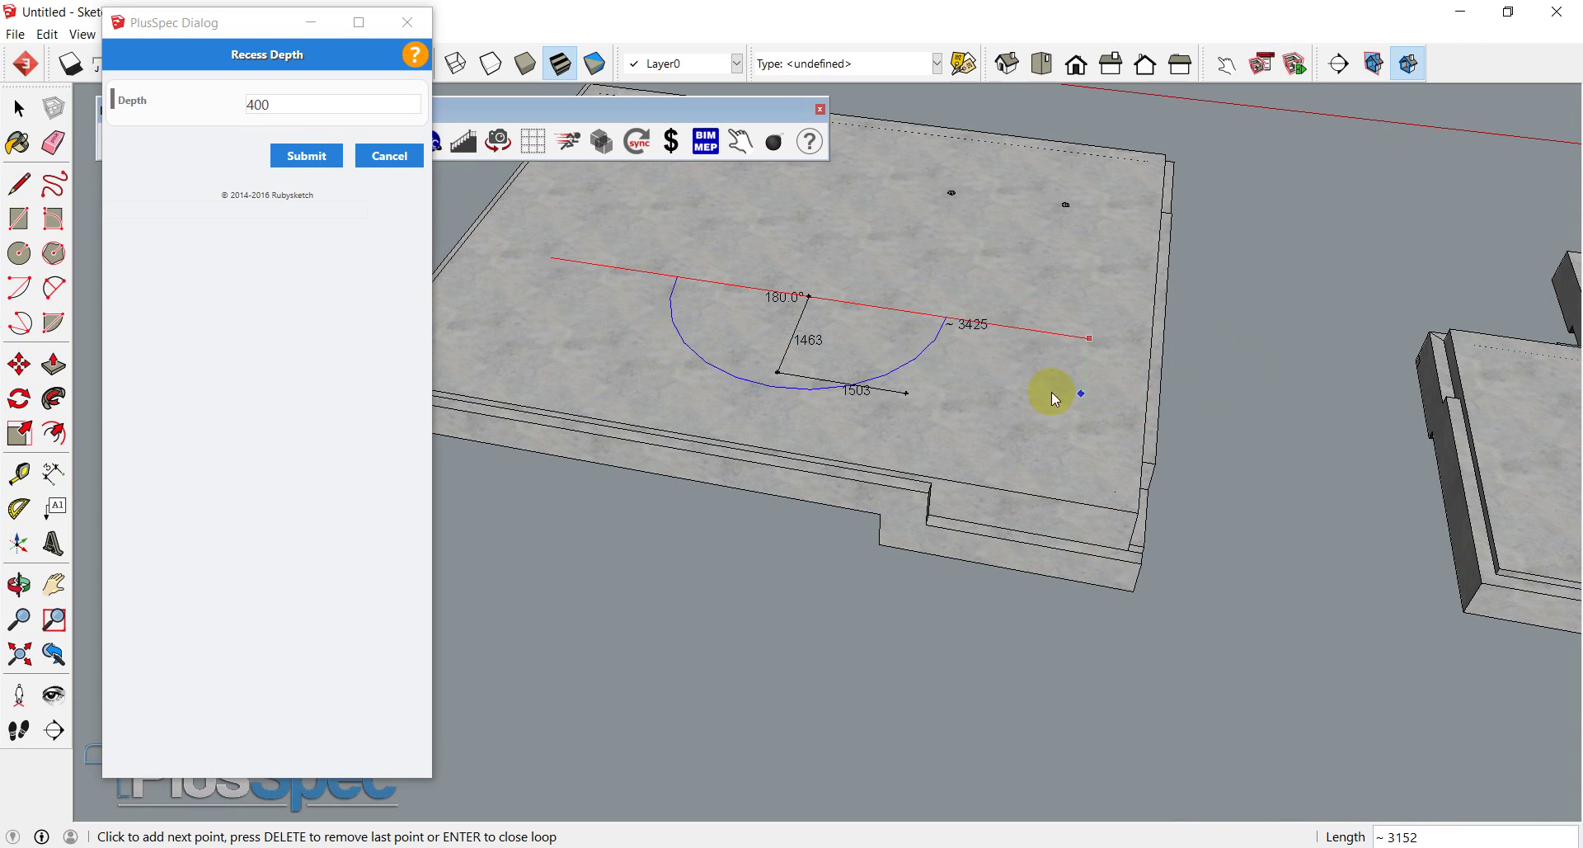
{"action": "left_click", "coordinate": [907, 394]}
{"action": "middle_click_drag", "start_coordinate": [907, 396], "coordinate": [853, 622]}
{"action": "scroll", "coordinate": [769, 551], "scroll_direction": "up", "scroll_amount": 2}
{"action": "middle_click_drag", "start_coordinate": [769, 551], "coordinate": [1003, 554]}
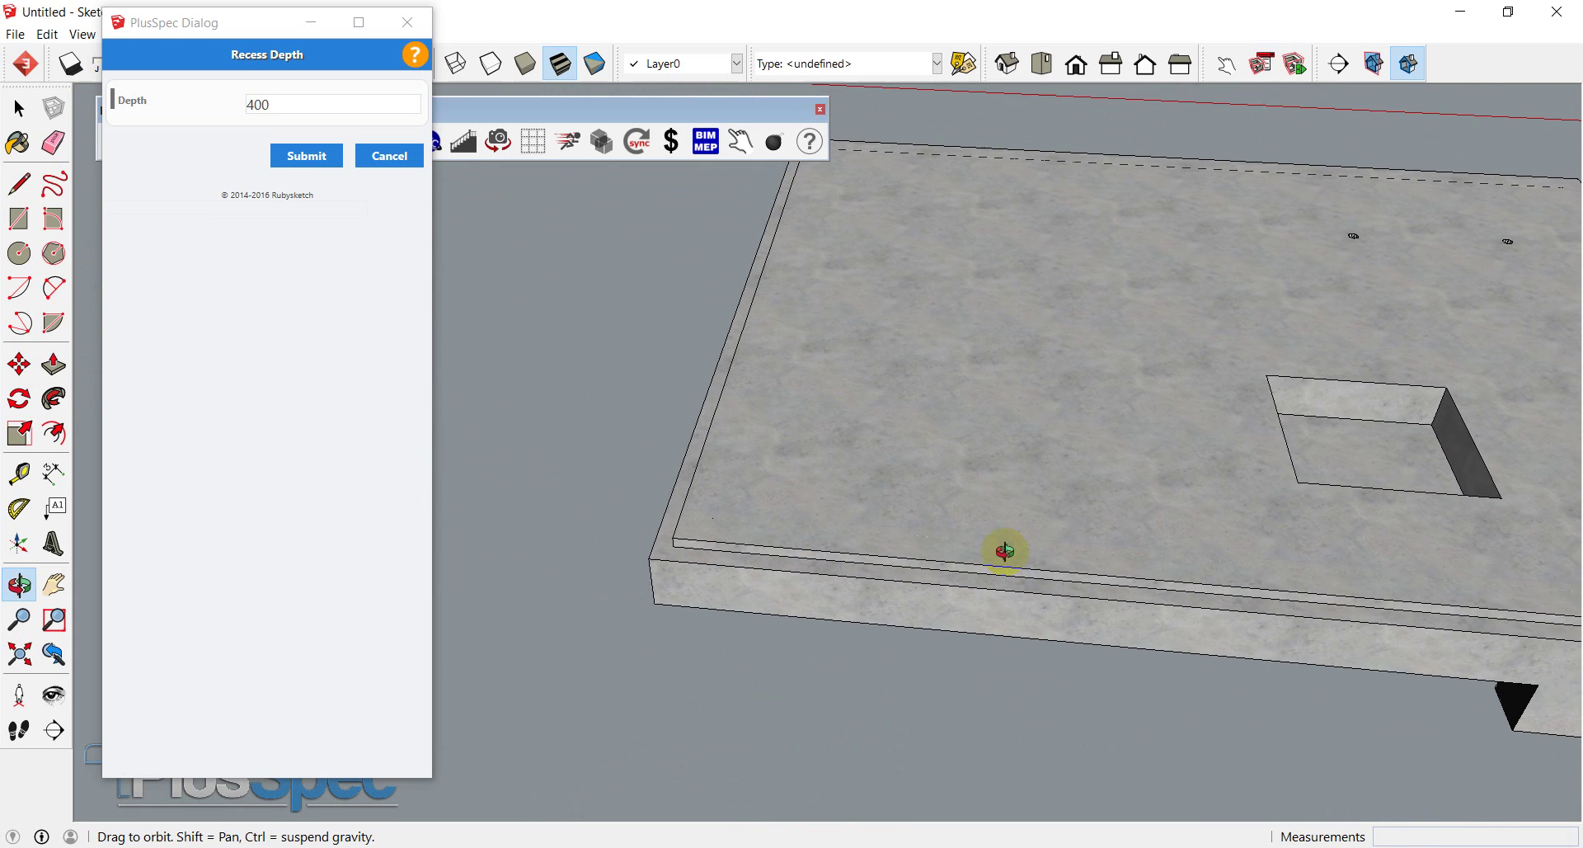
- Measure the recess step height at the slab corner with the Tape Measure
{"action": "scroll", "coordinate": [700, 554], "scroll_direction": "up", "scroll_amount": 3}
{"action": "scroll", "coordinate": [725, 559], "scroll_direction": "down", "scroll_amount": 3}
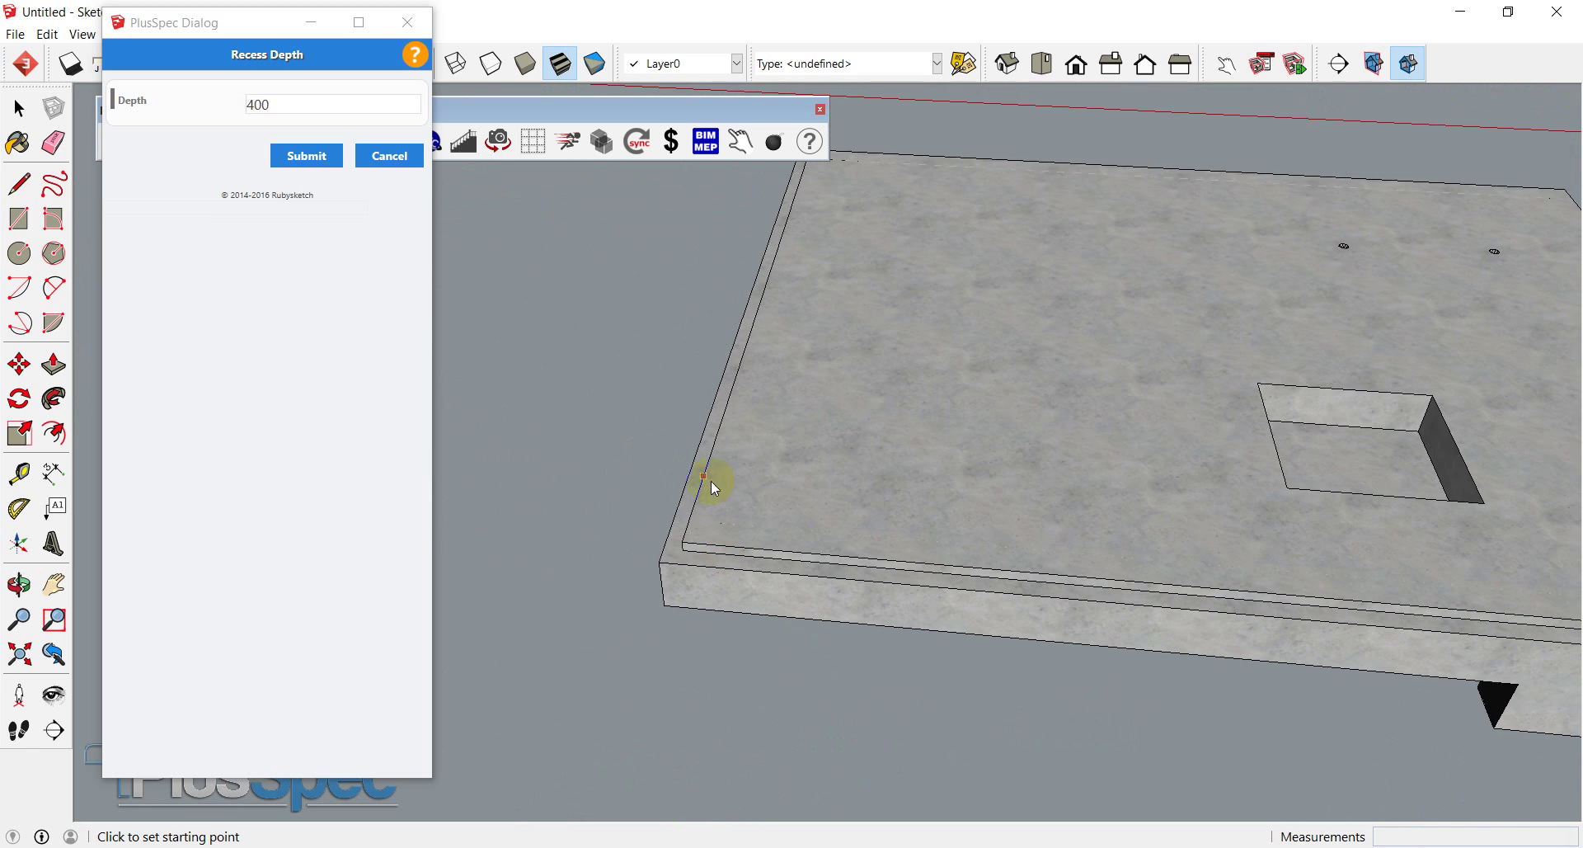
{"action": "scroll", "coordinate": [704, 569], "scroll_direction": "up", "scroll_amount": 4}
{"action": "scroll", "coordinate": [674, 534], "scroll_direction": "up", "scroll_amount": 1}
{"action": "key", "text": "d"}
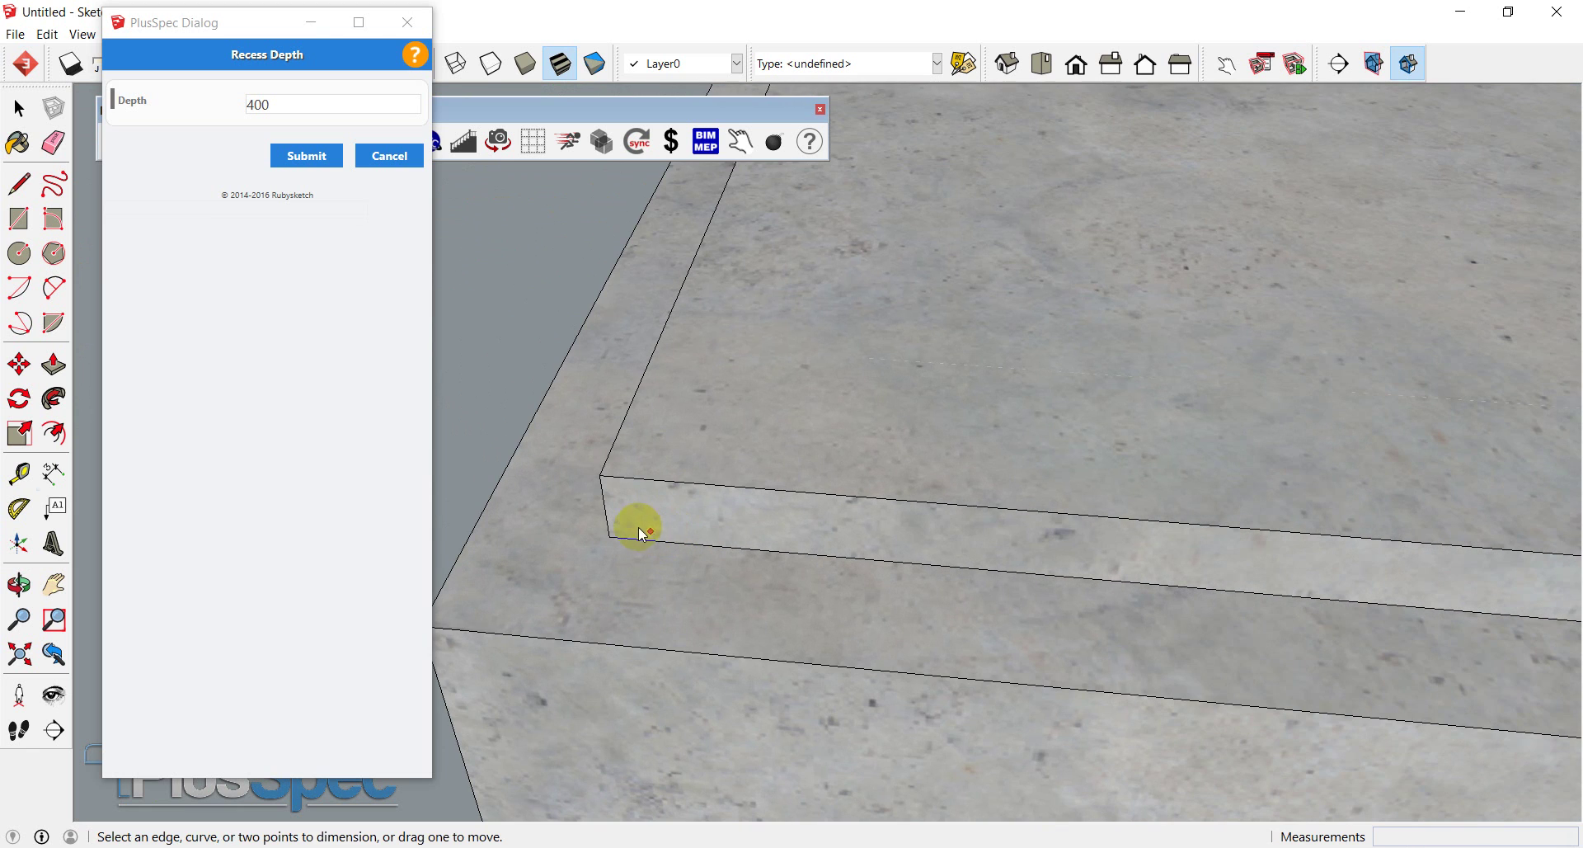
{"action": "left_click", "coordinate": [618, 538]}
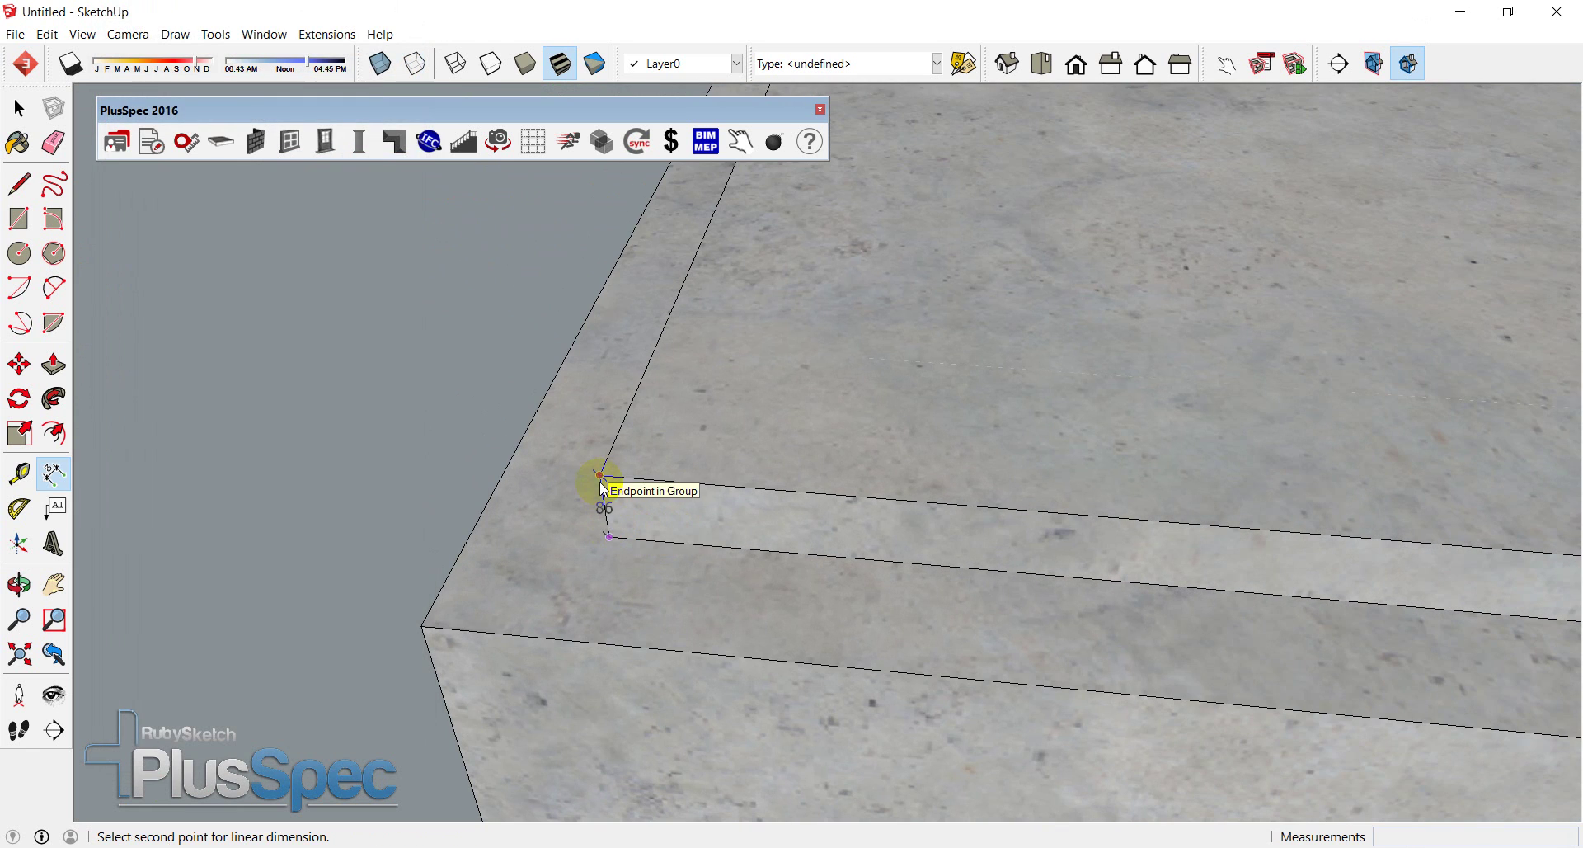
{"action": "scroll", "coordinate": [604, 490], "scroll_direction": "down", "scroll_amount": 4}
{"action": "key", "text": "space"}
- Select the slab and choose + Slab > Recess Tool > Add Recess
{"action": "mouse_move", "coordinate": [724, 477]}
{"action": "middle_mouse_down"}
{"action": "mouse_move", "coordinate": [609, 520]}
{"action": "mouse_move", "coordinate": [714, 498]}
{"action": "middle_mouse_up"}
{"action": "left_click", "coordinate": [715, 498]}
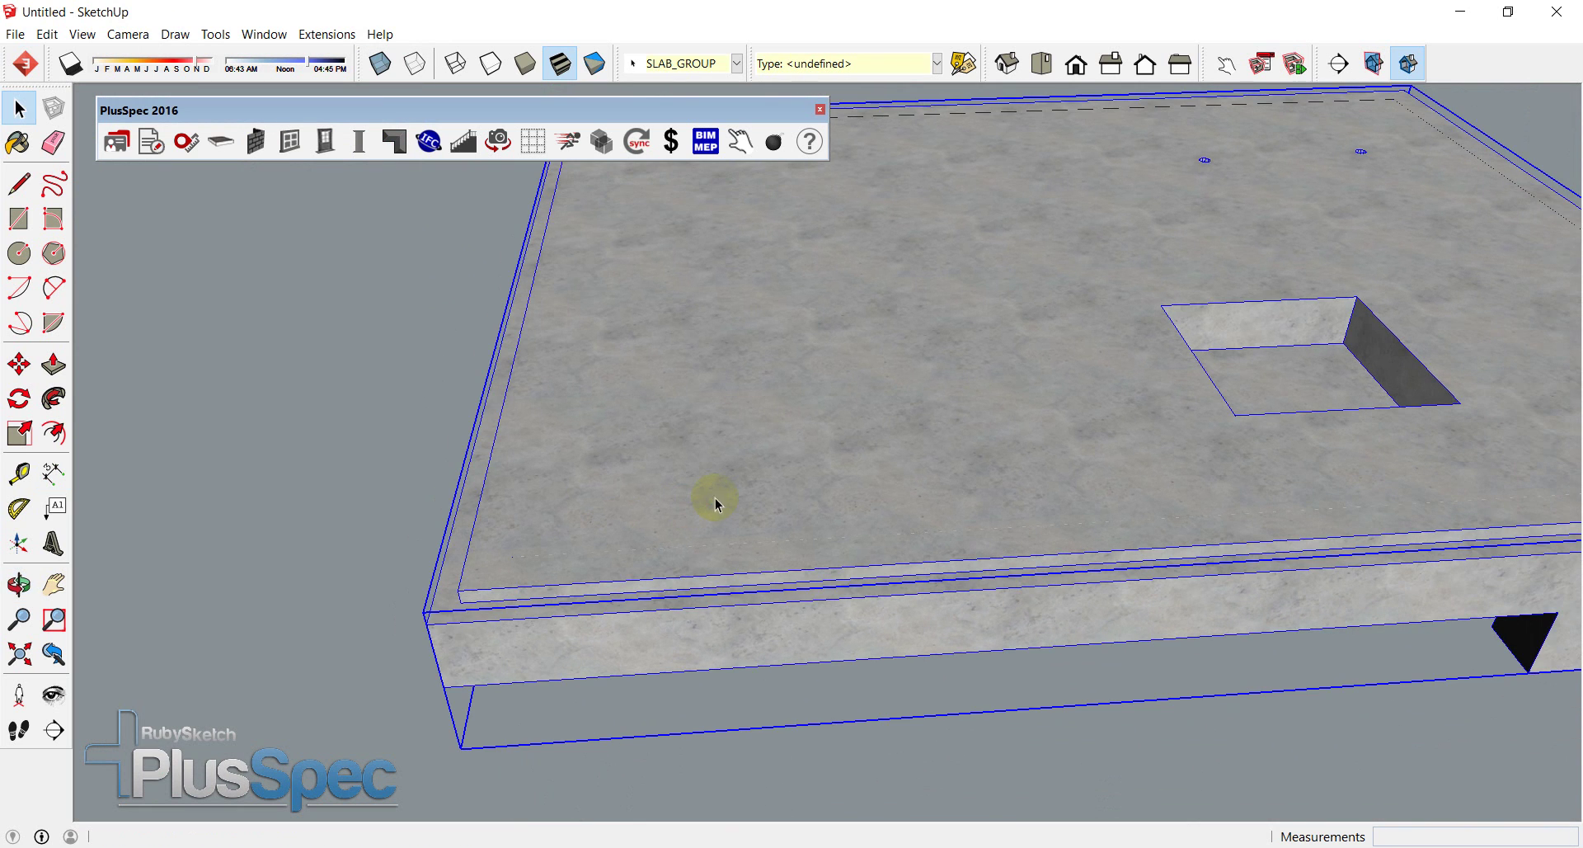
{"action": "right_click", "coordinate": [715, 498]}
{"action": "mouse_move", "coordinate": [805, 779]}
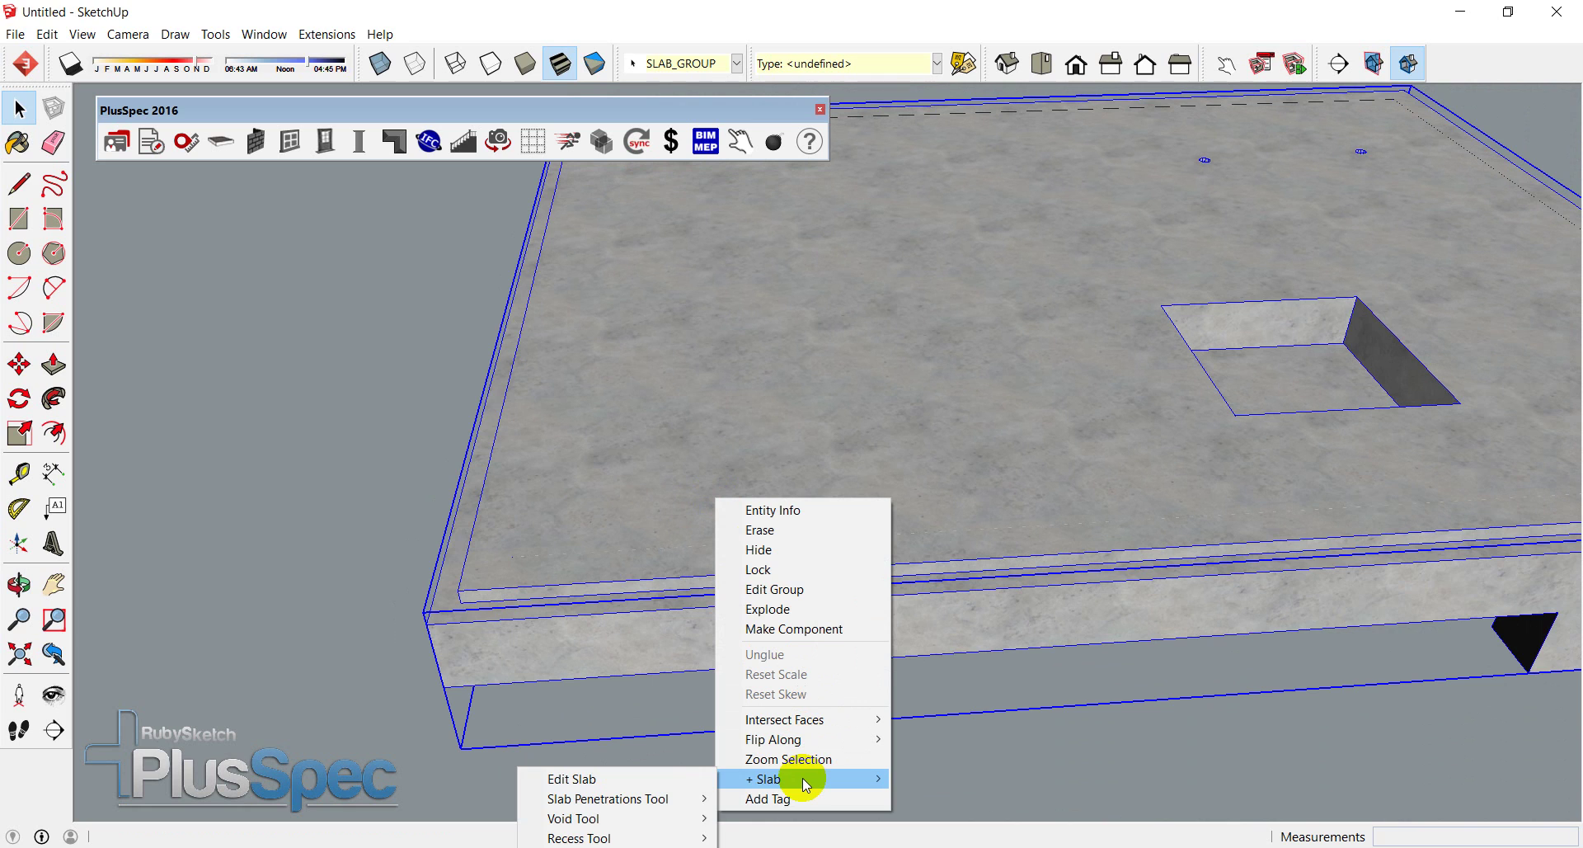
{"action": "mouse_move", "coordinate": [583, 838]}
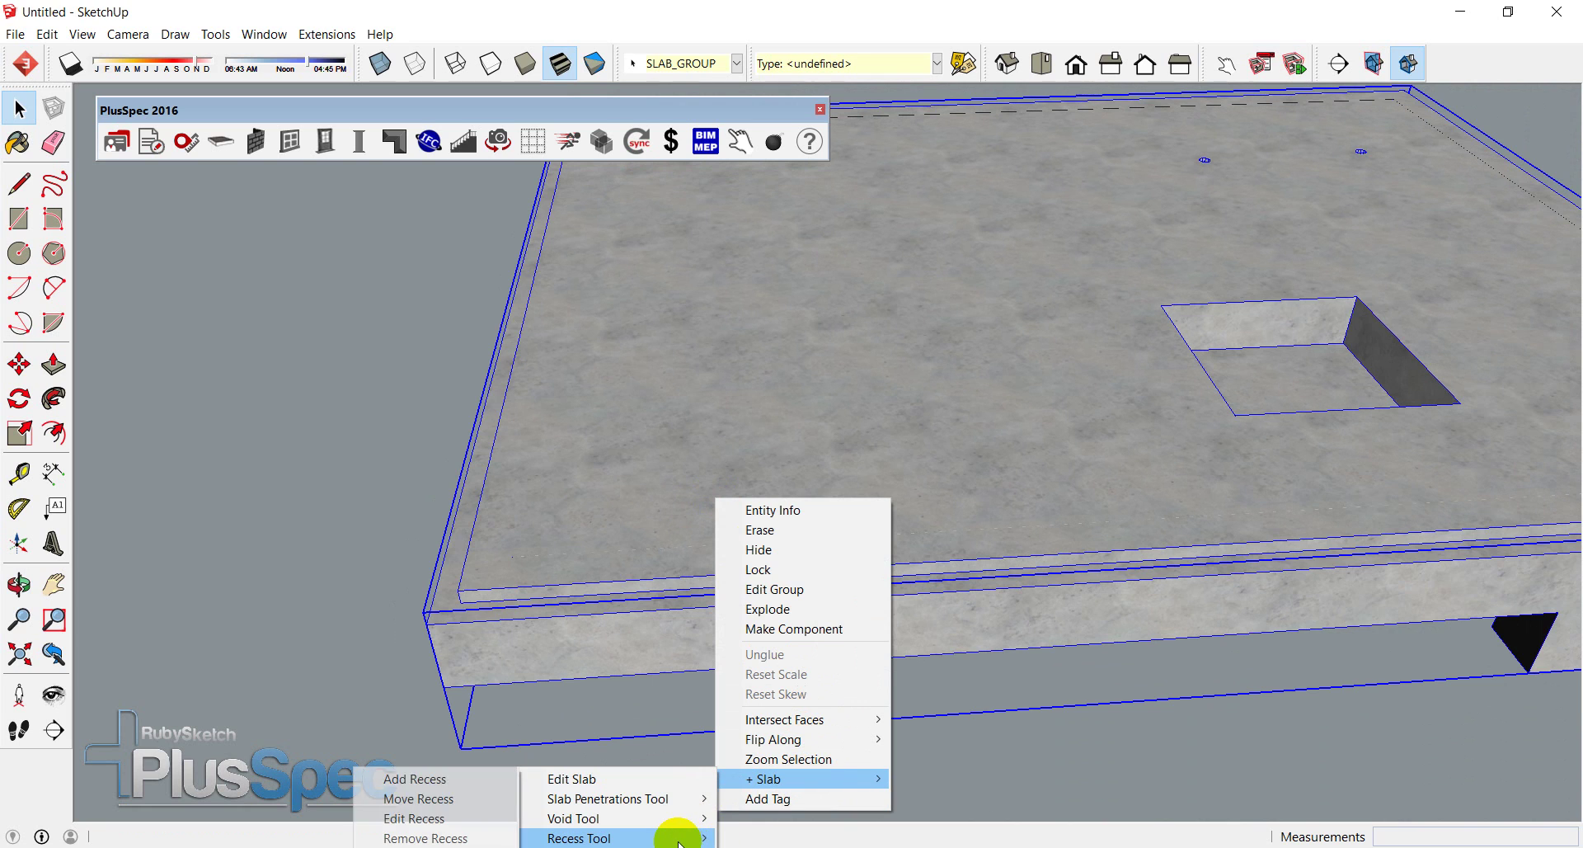
{"action": "left_click", "coordinate": [491, 788]}
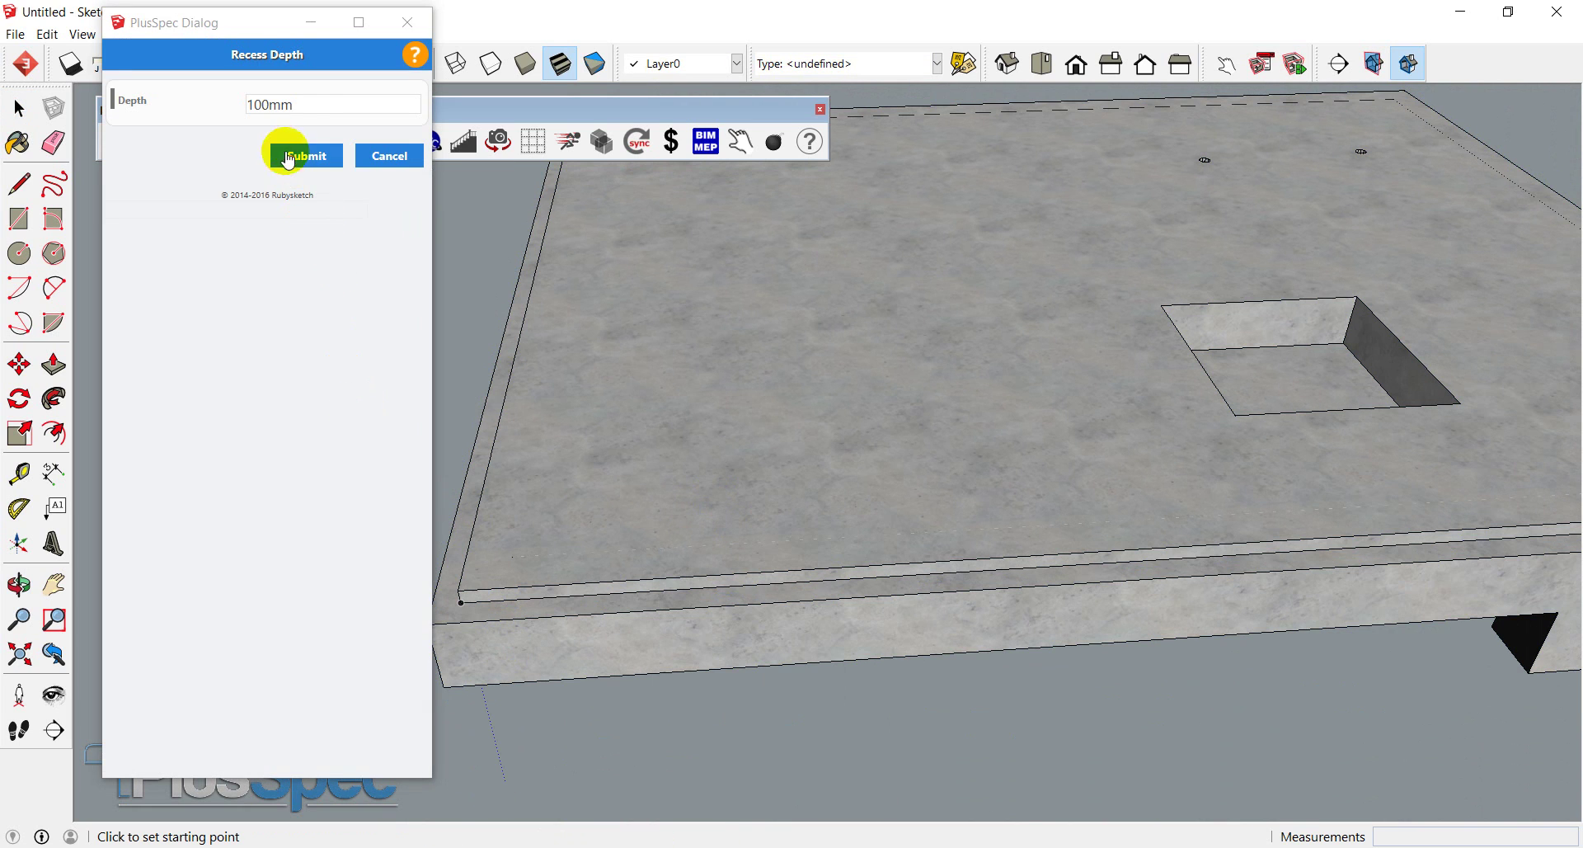
- Set the recess depth to 86 and outline a 2021 × 1717 recess from the slab's front edge
{"action": "left_click_drag", "start_coordinate": [308, 109], "coordinate": [244, 105]}
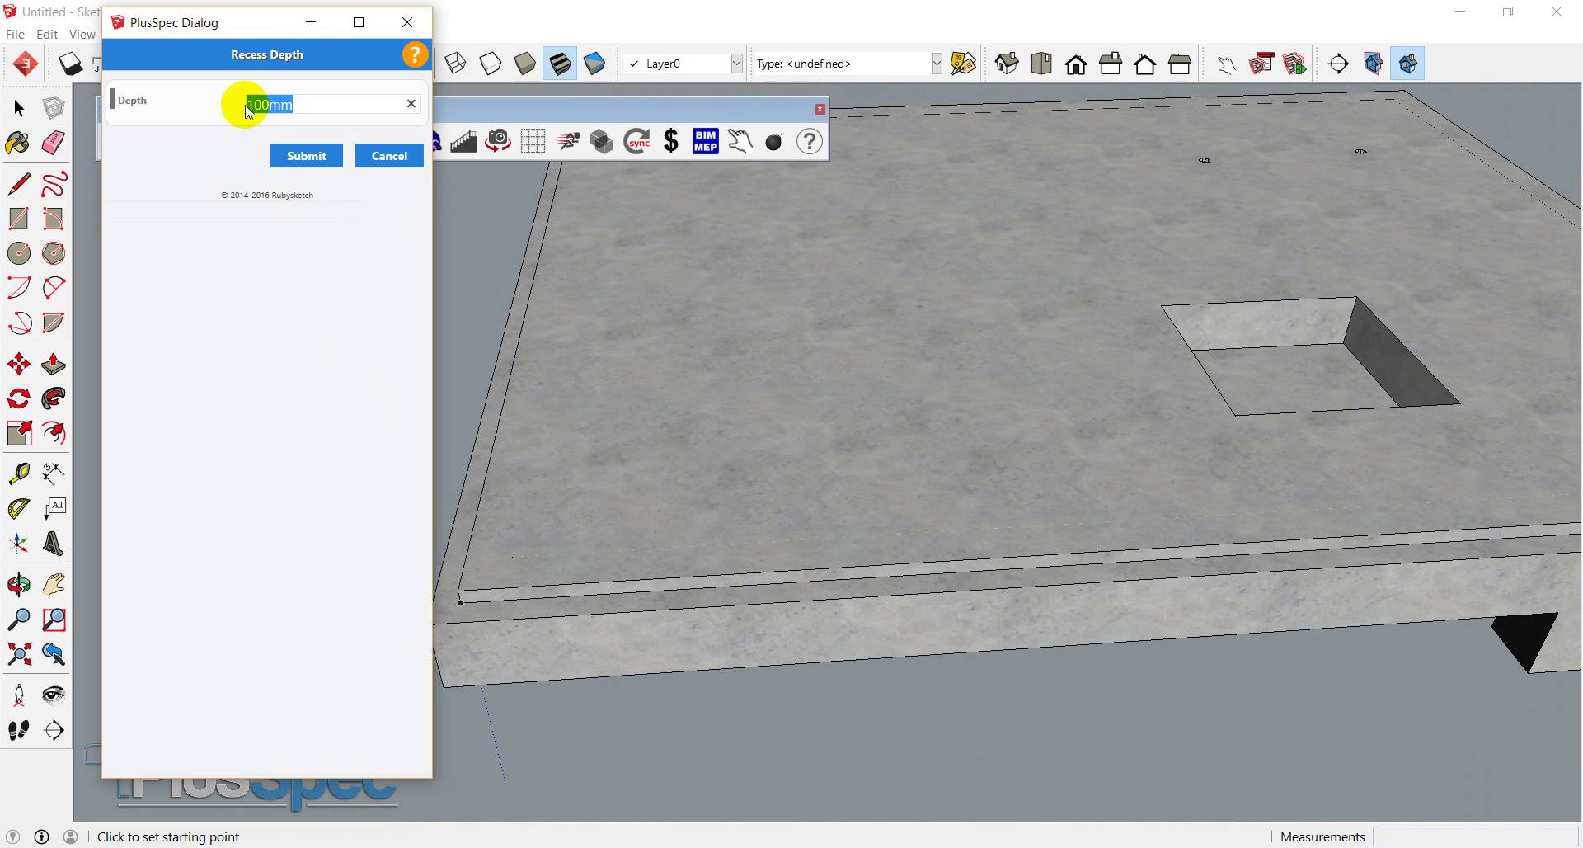
{"action": "type", "text": "86"}
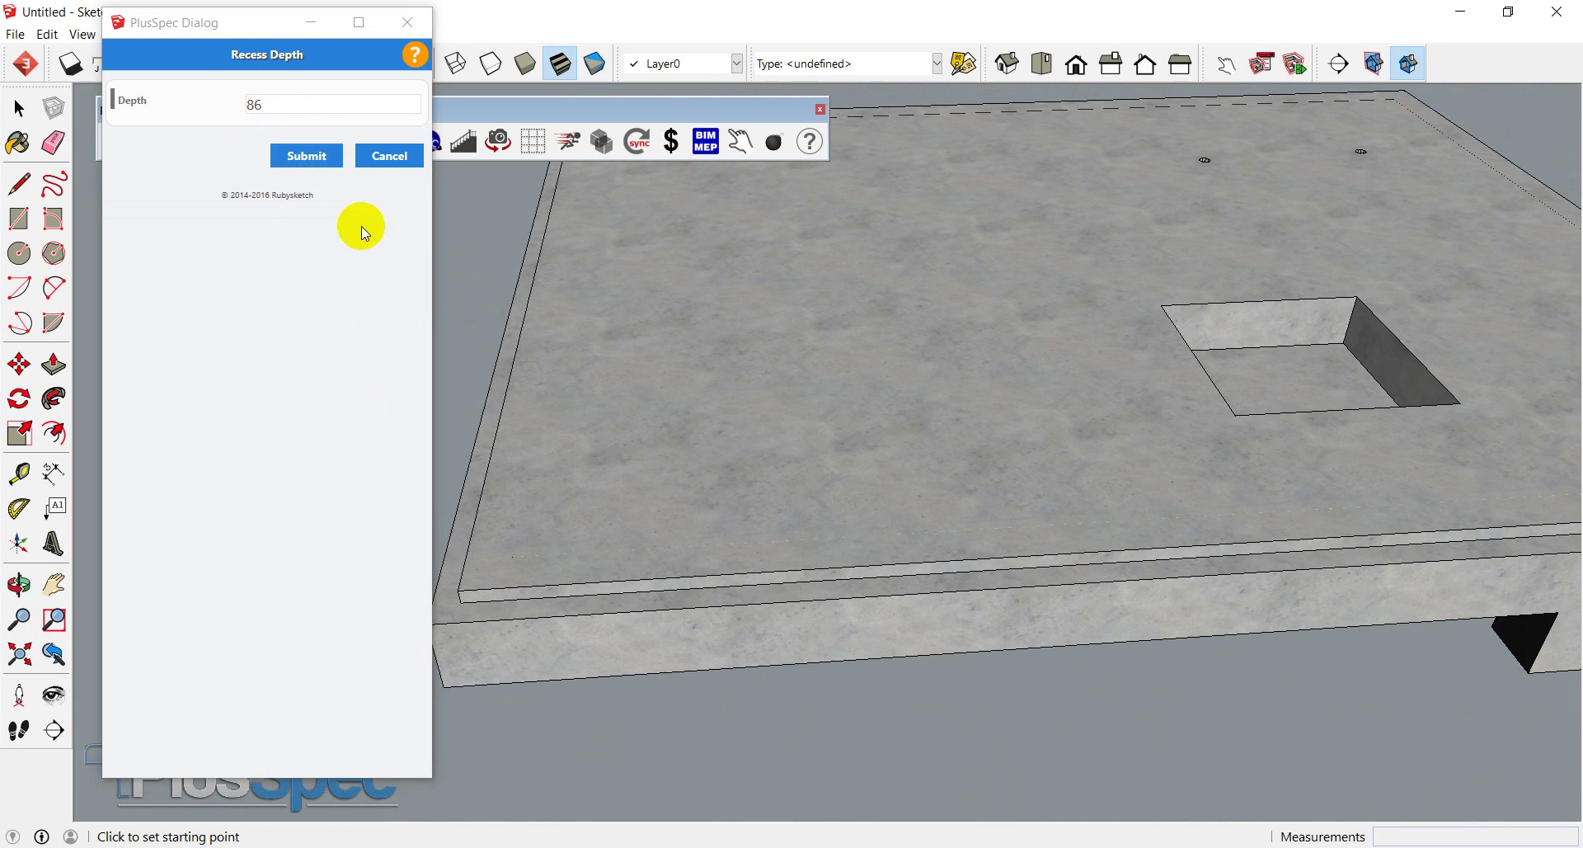
{"action": "left_click", "coordinate": [745, 573]}
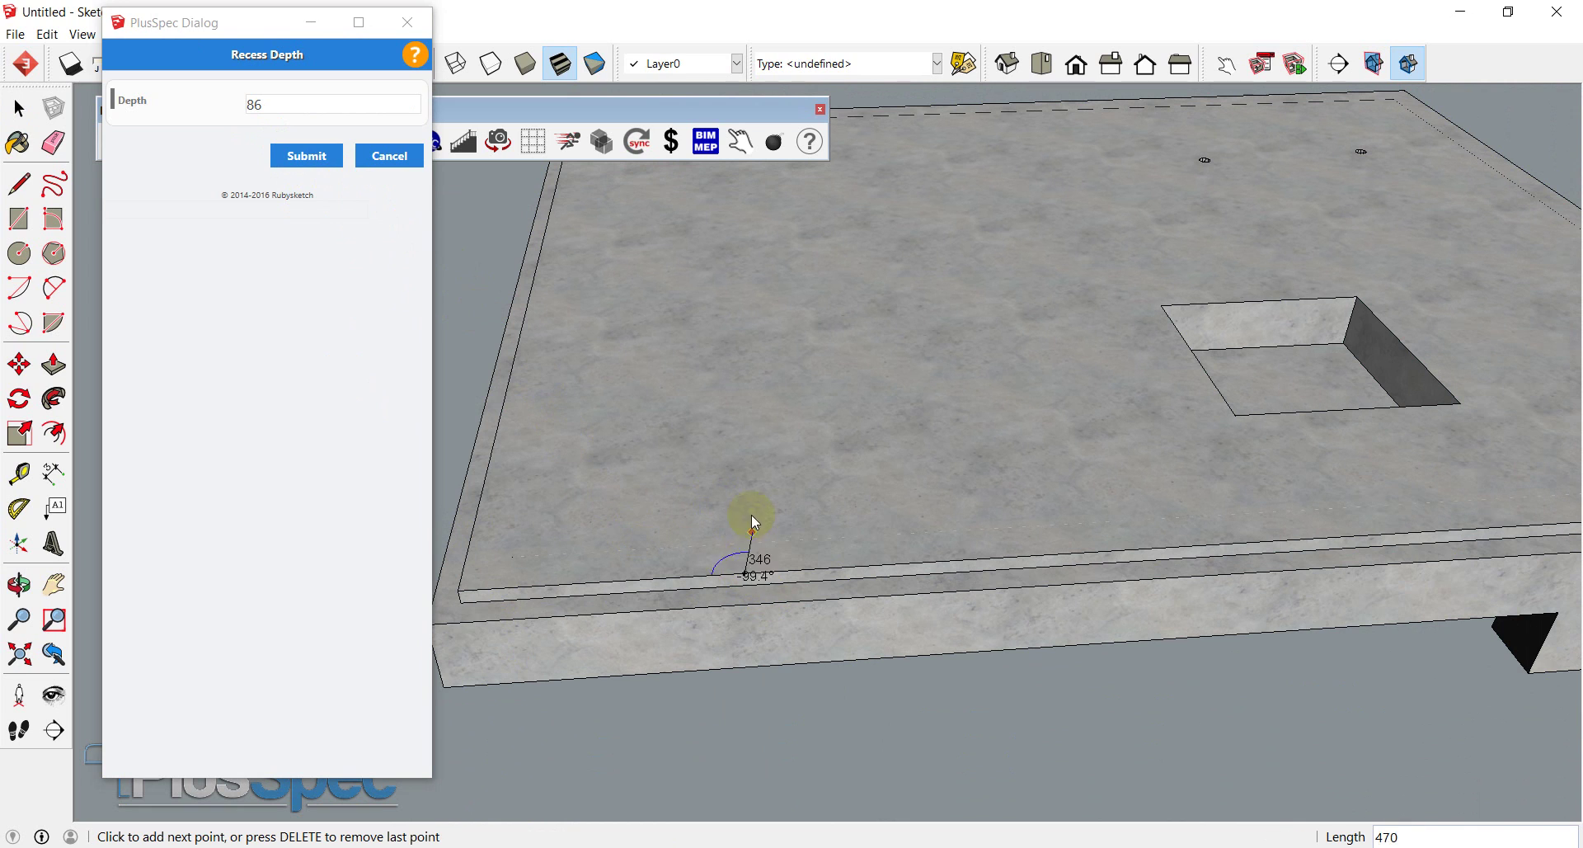
{"action": "left_click", "coordinate": [735, 376]}
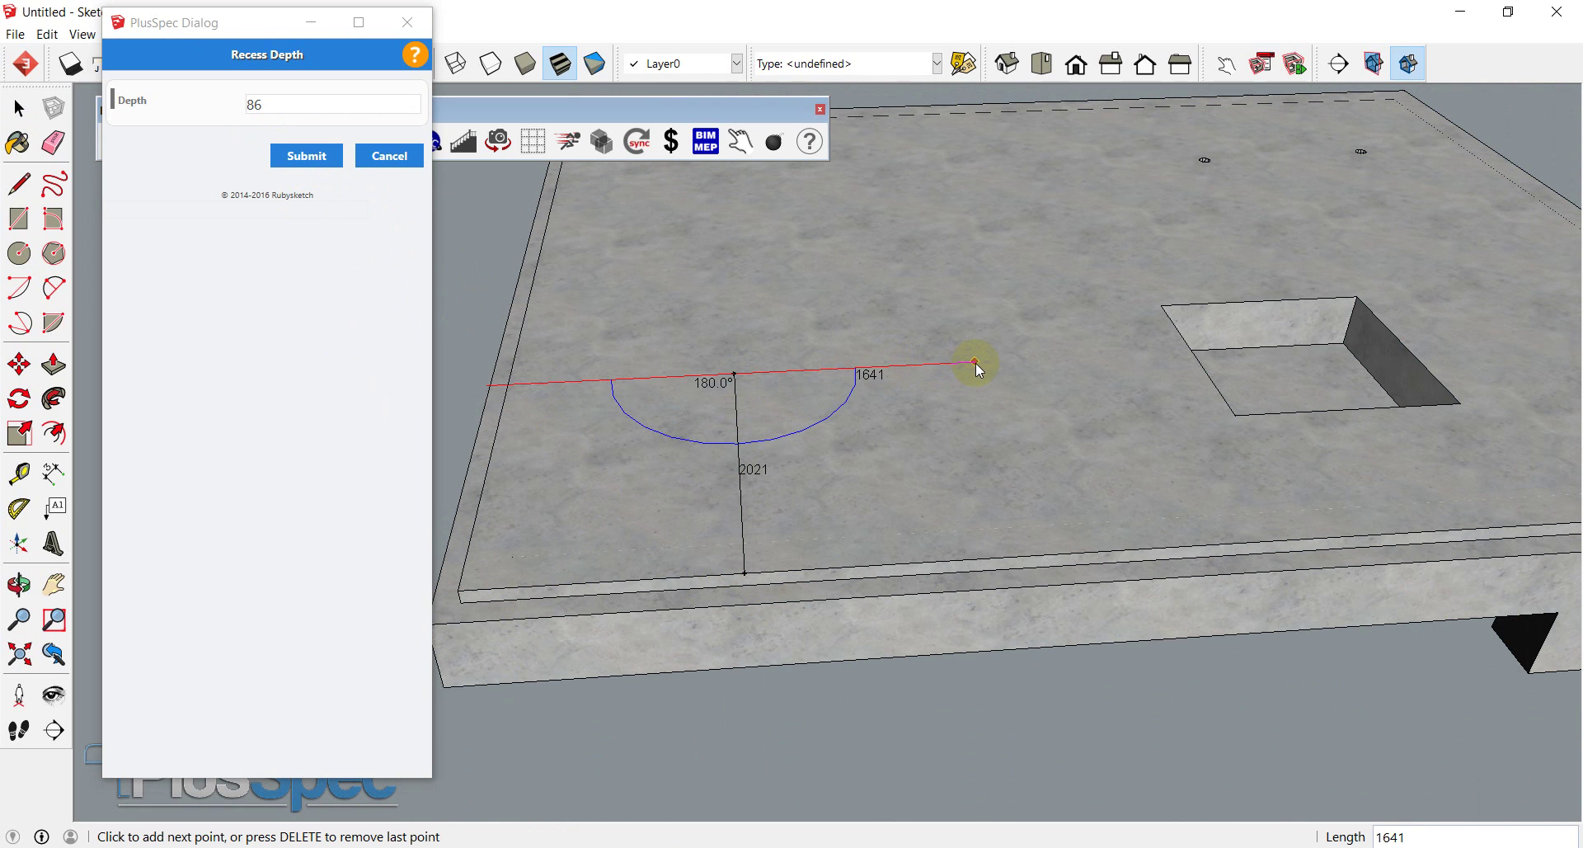
{"action": "left_click", "coordinate": [1024, 409]}
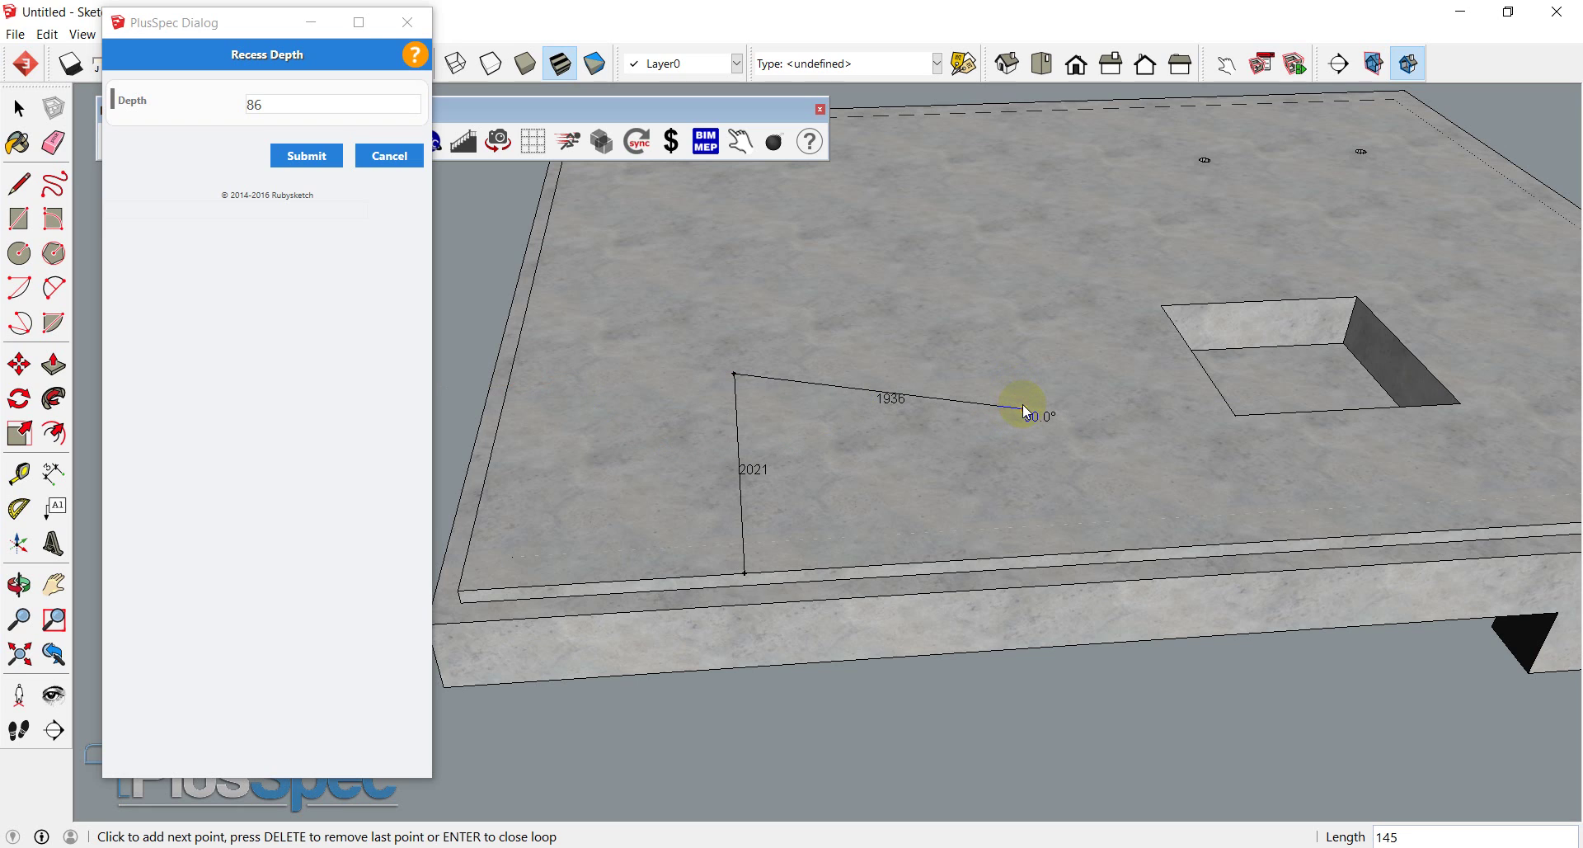
{"action": "key", "text": "Delete"}
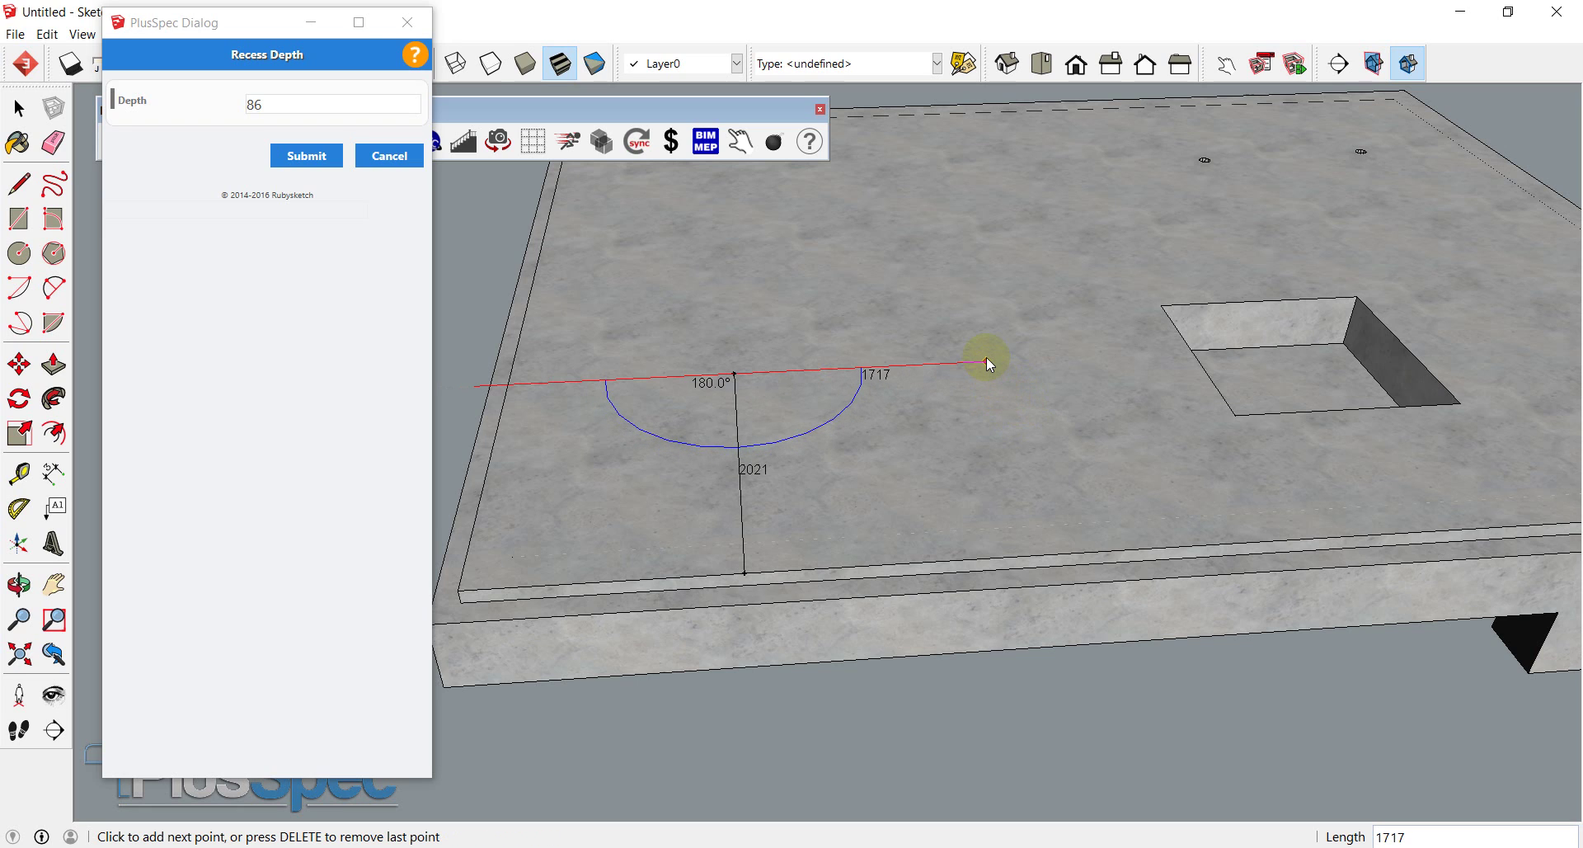
{"action": "left_click", "coordinate": [987, 361]}
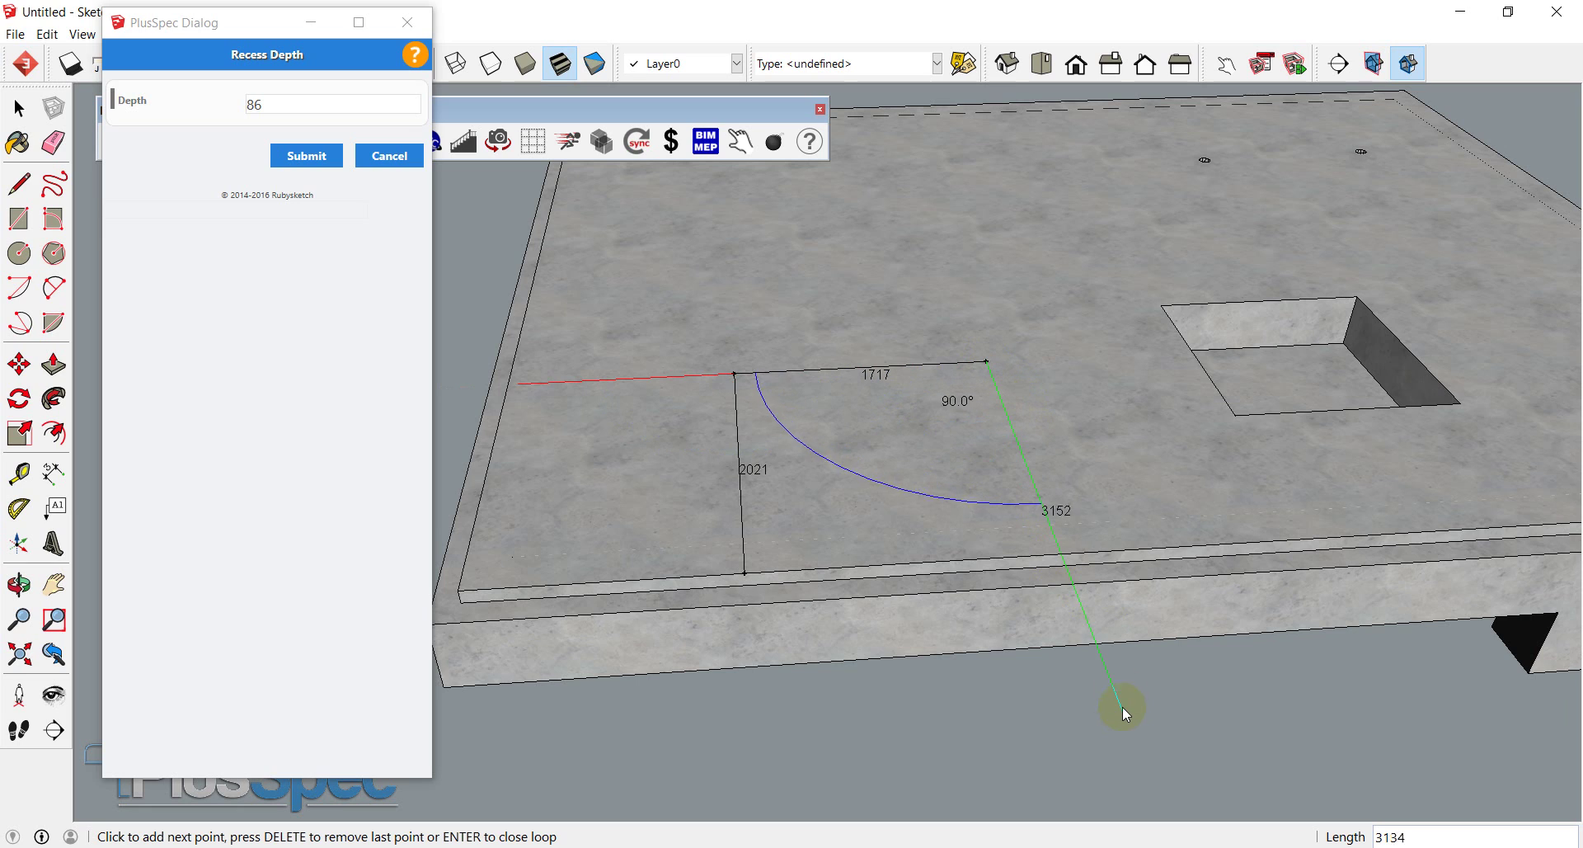
{"action": "left_click", "coordinate": [1058, 554]}
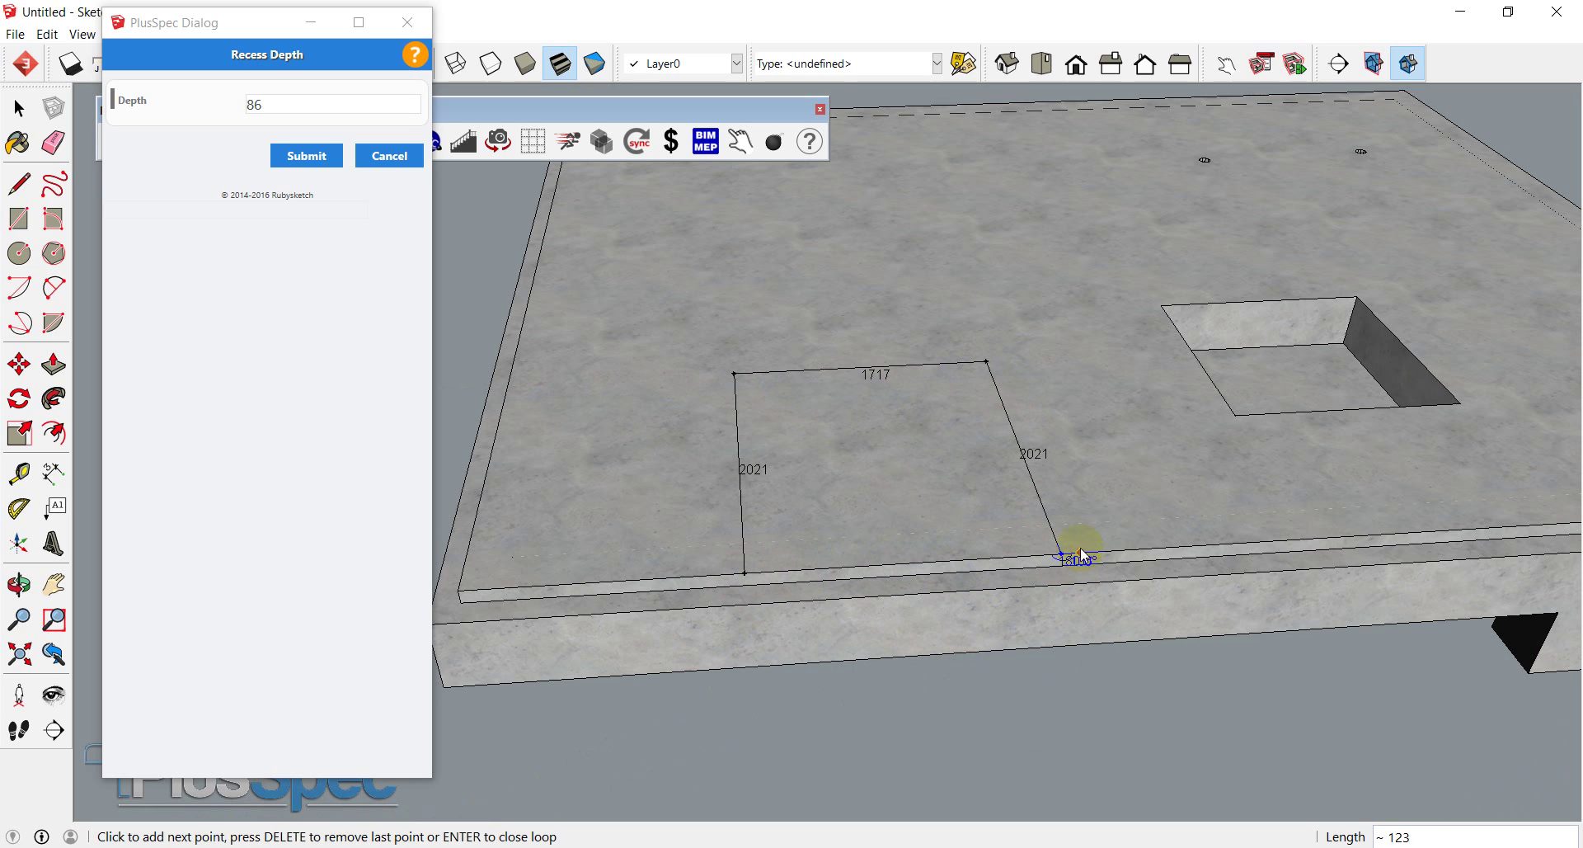
{"action": "key", "text": "Return"}
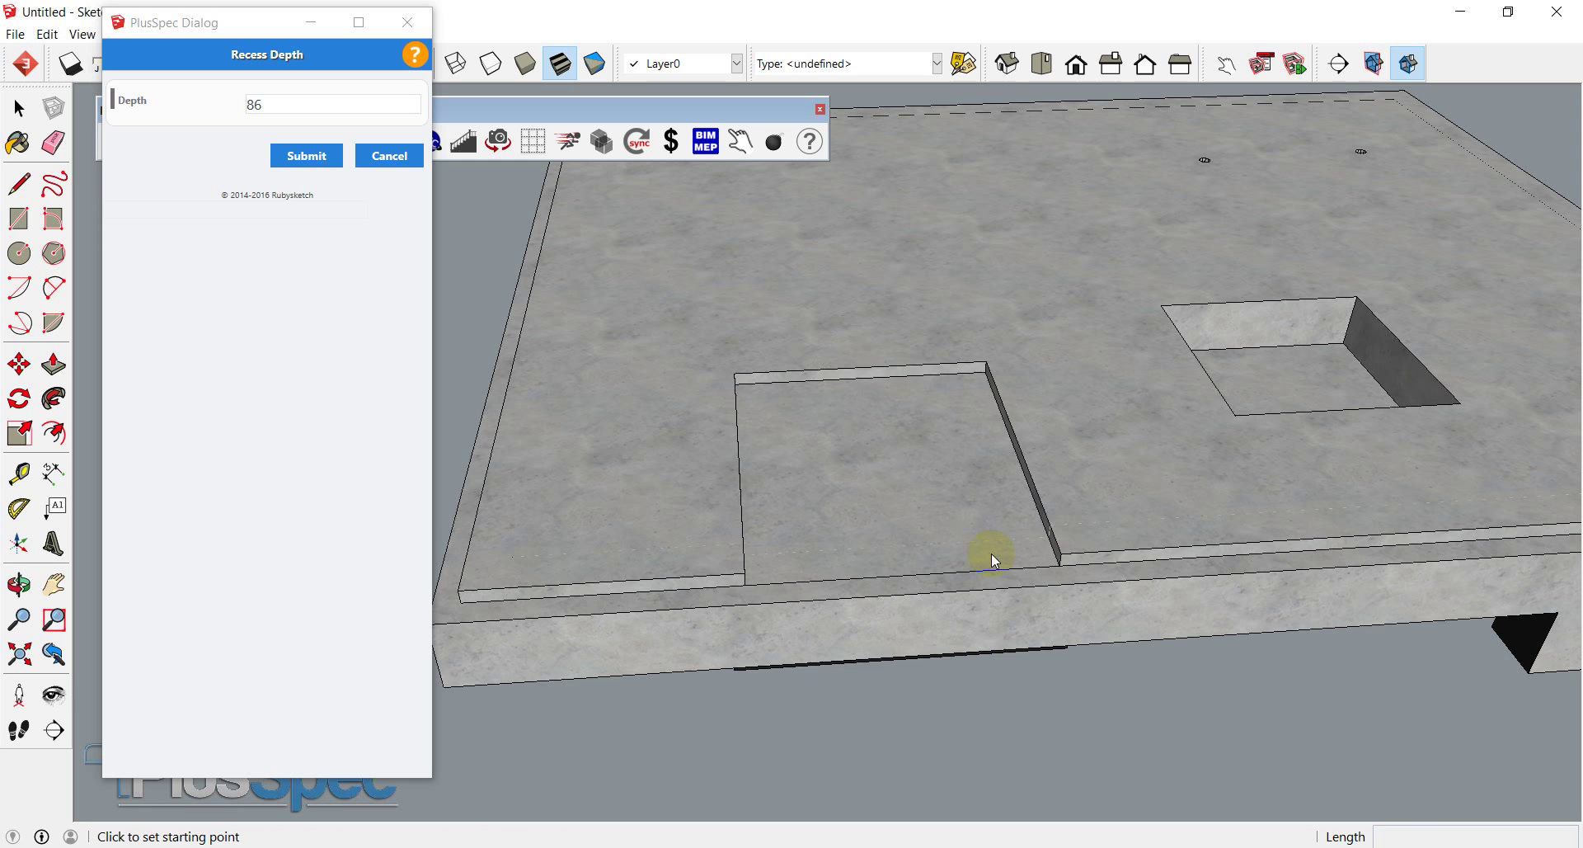
{"action": "mouse_move", "coordinate": [954, 565]}
{"action": "middle_mouse_down"}
{"action": "mouse_move", "coordinate": [838, 481]}
{"action": "mouse_move", "coordinate": [855, 355]}
{"action": "mouse_move", "coordinate": [868, 350]}
{"action": "mouse_move", "coordinate": [997, 569]}
{"action": "mouse_move", "coordinate": [995, 625]}
{"action": "mouse_move", "coordinate": [876, 554]}
{"action": "mouse_move", "coordinate": [1063, 582]}
{"action": "mouse_move", "coordinate": [936, 600]}
{"action": "middle_mouse_up"}
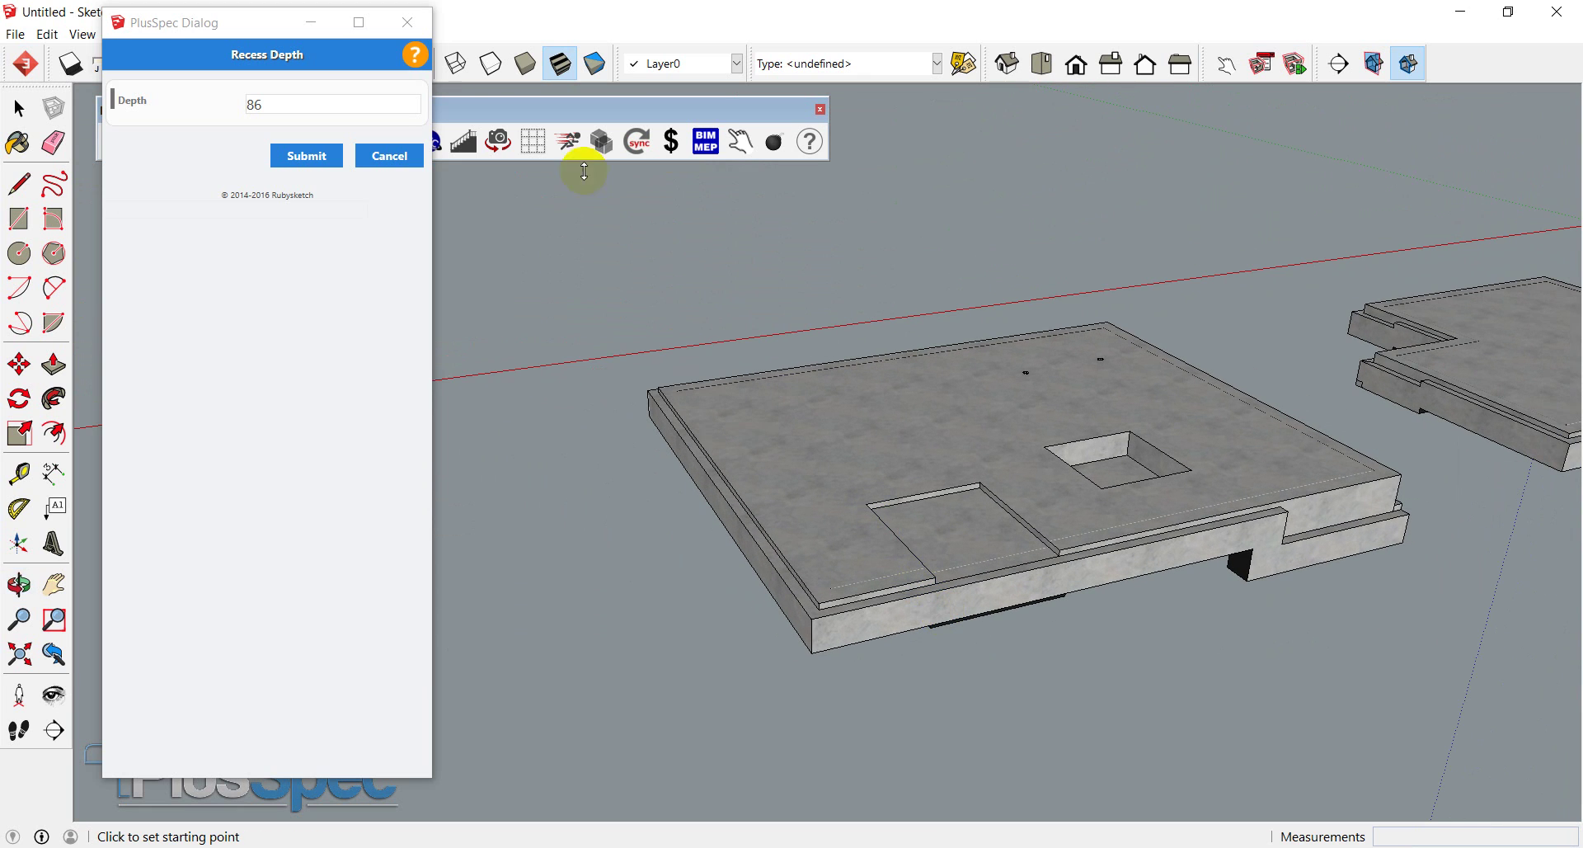
- Close the Recess Depth dialog and bring up the slab's + Slab > Recess Tool options
{"action": "left_click", "coordinate": [407, 22]}
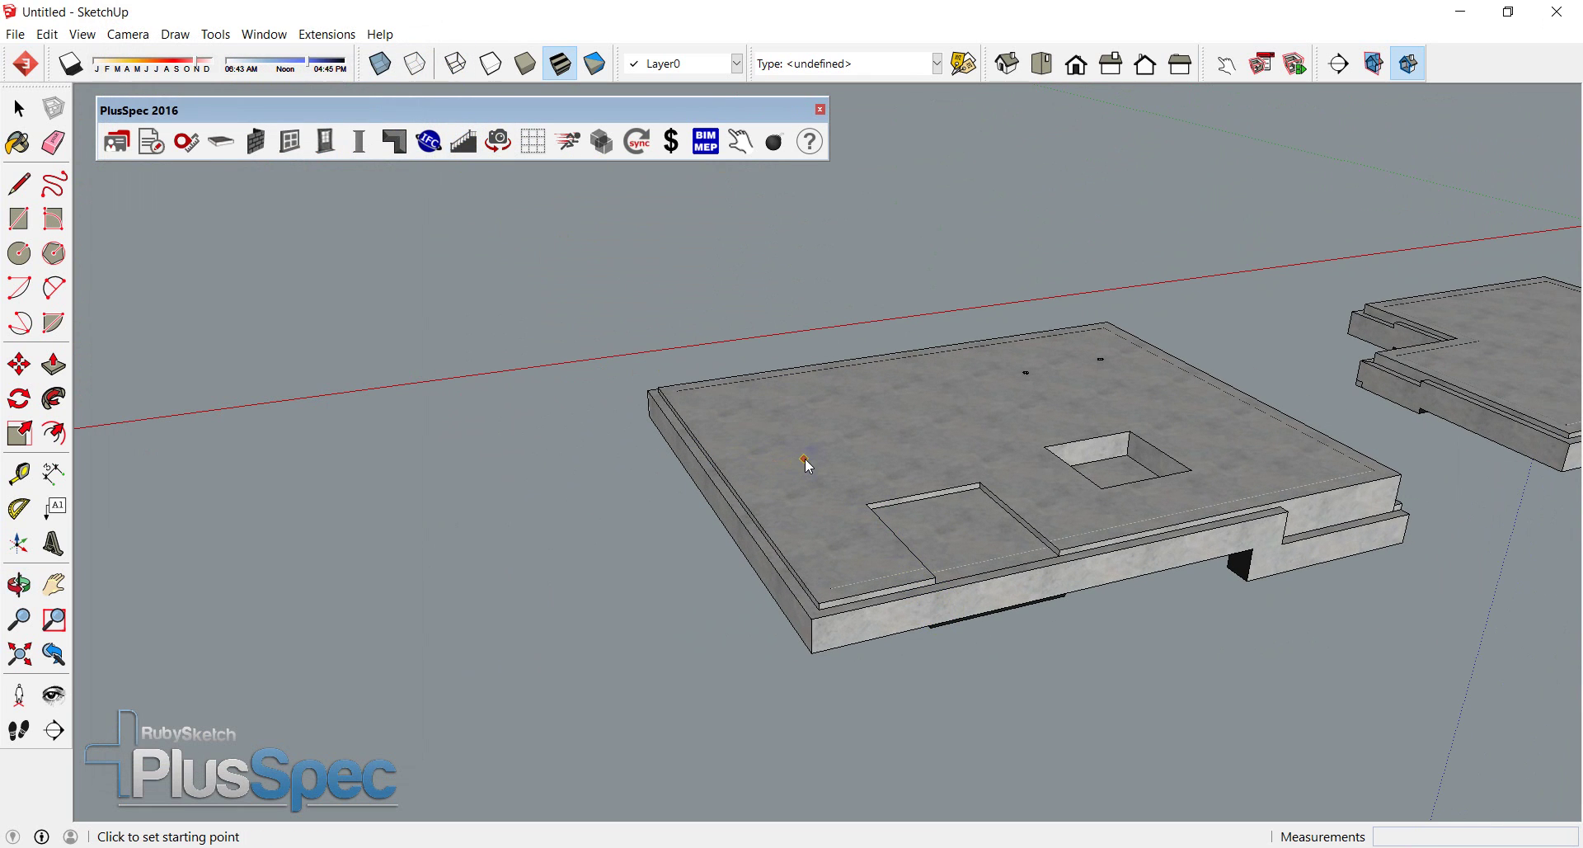
{"action": "key", "text": "space"}
{"action": "right_click", "coordinate": [868, 459]}
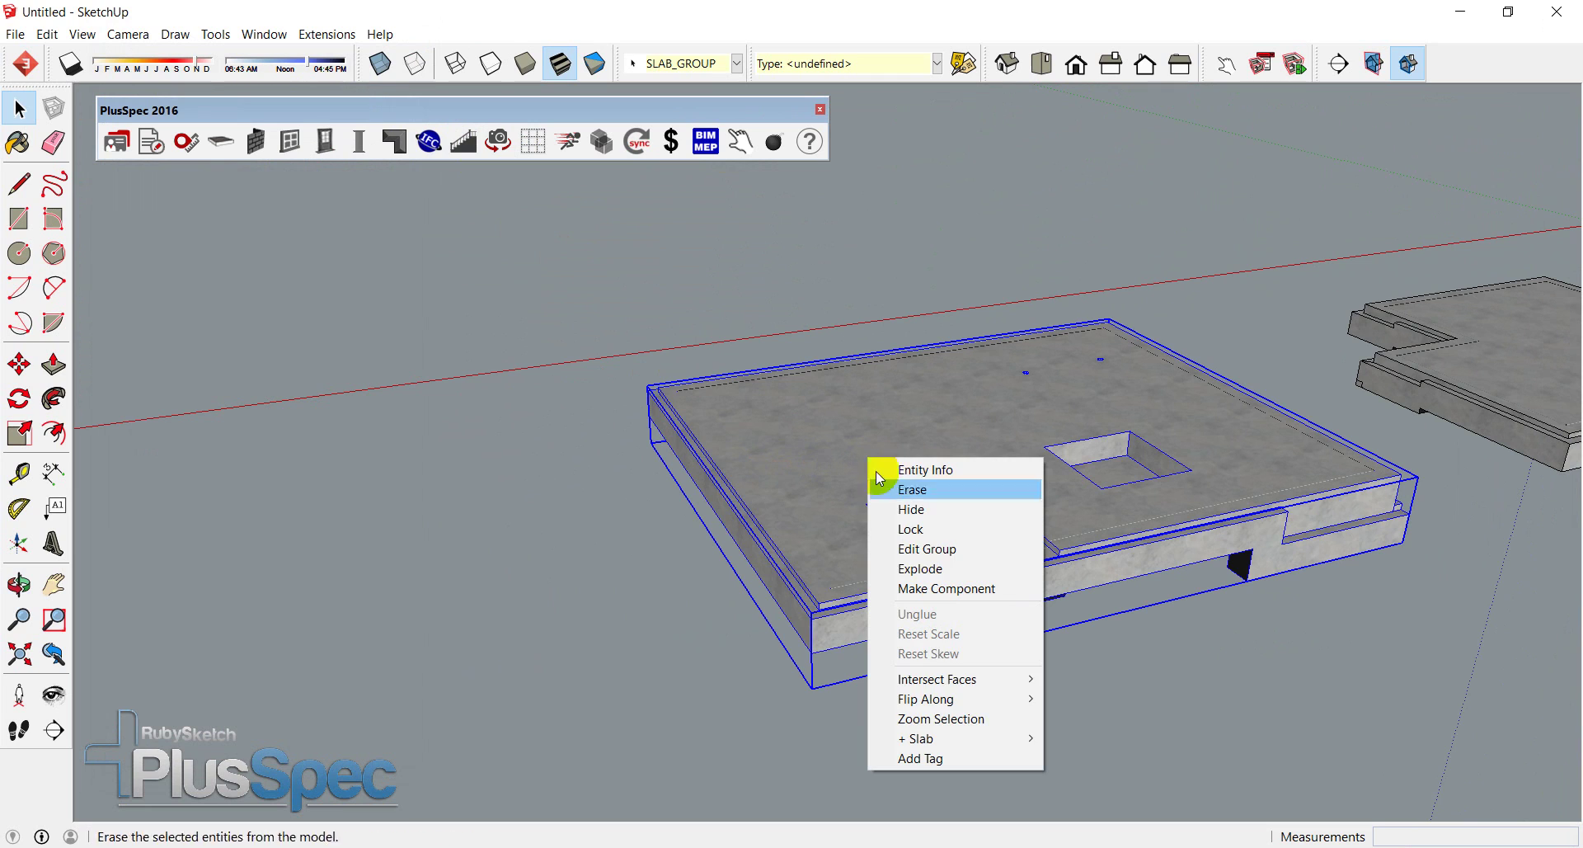
{"action": "mouse_move", "coordinate": [945, 739]}
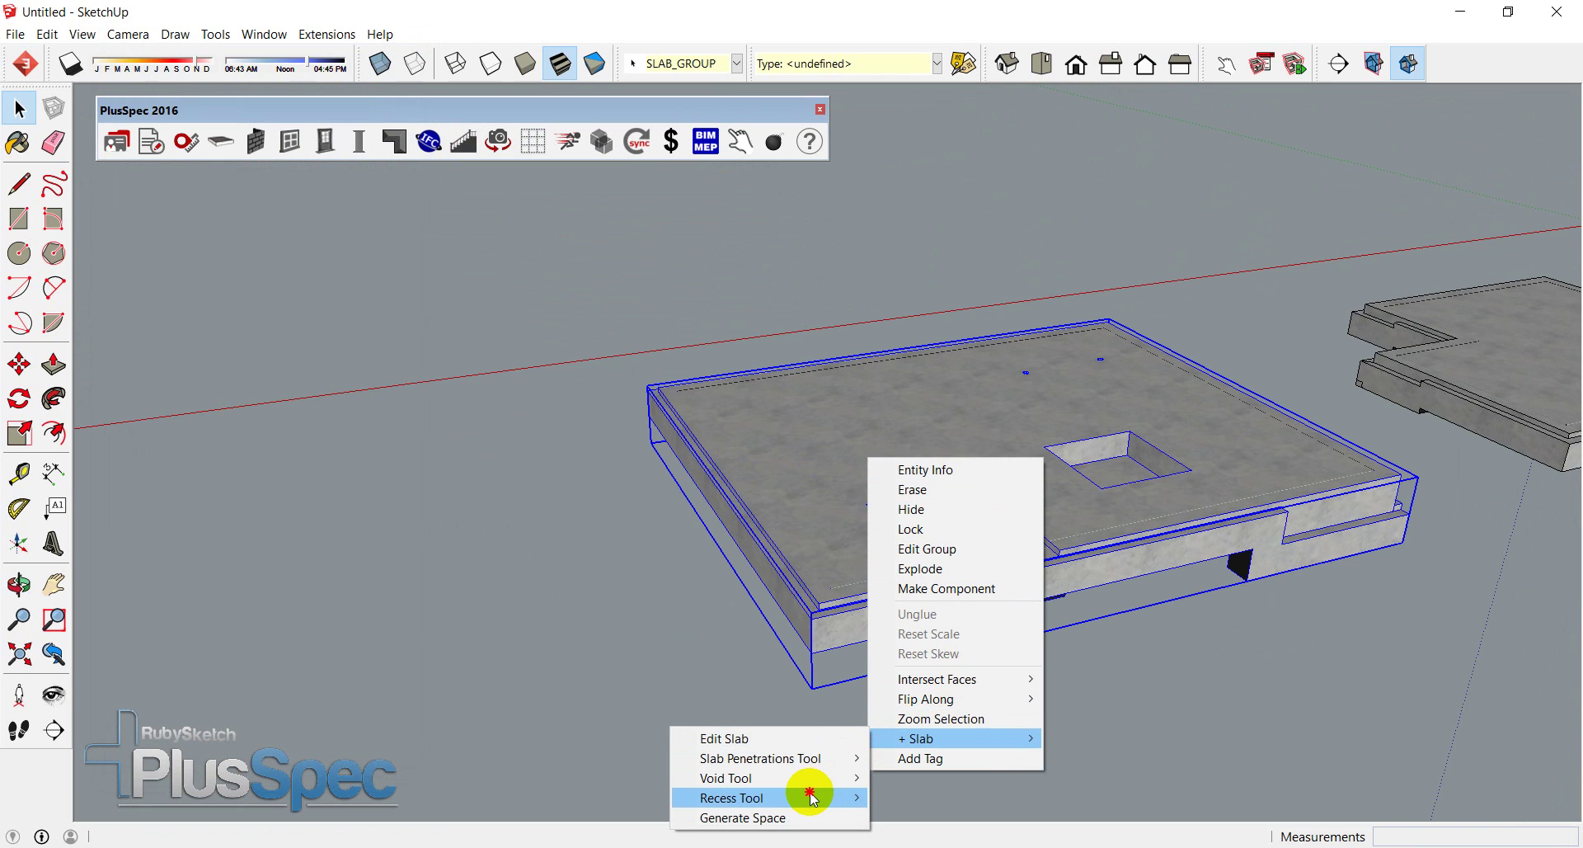
{"action": "mouse_move", "coordinate": [813, 798]}
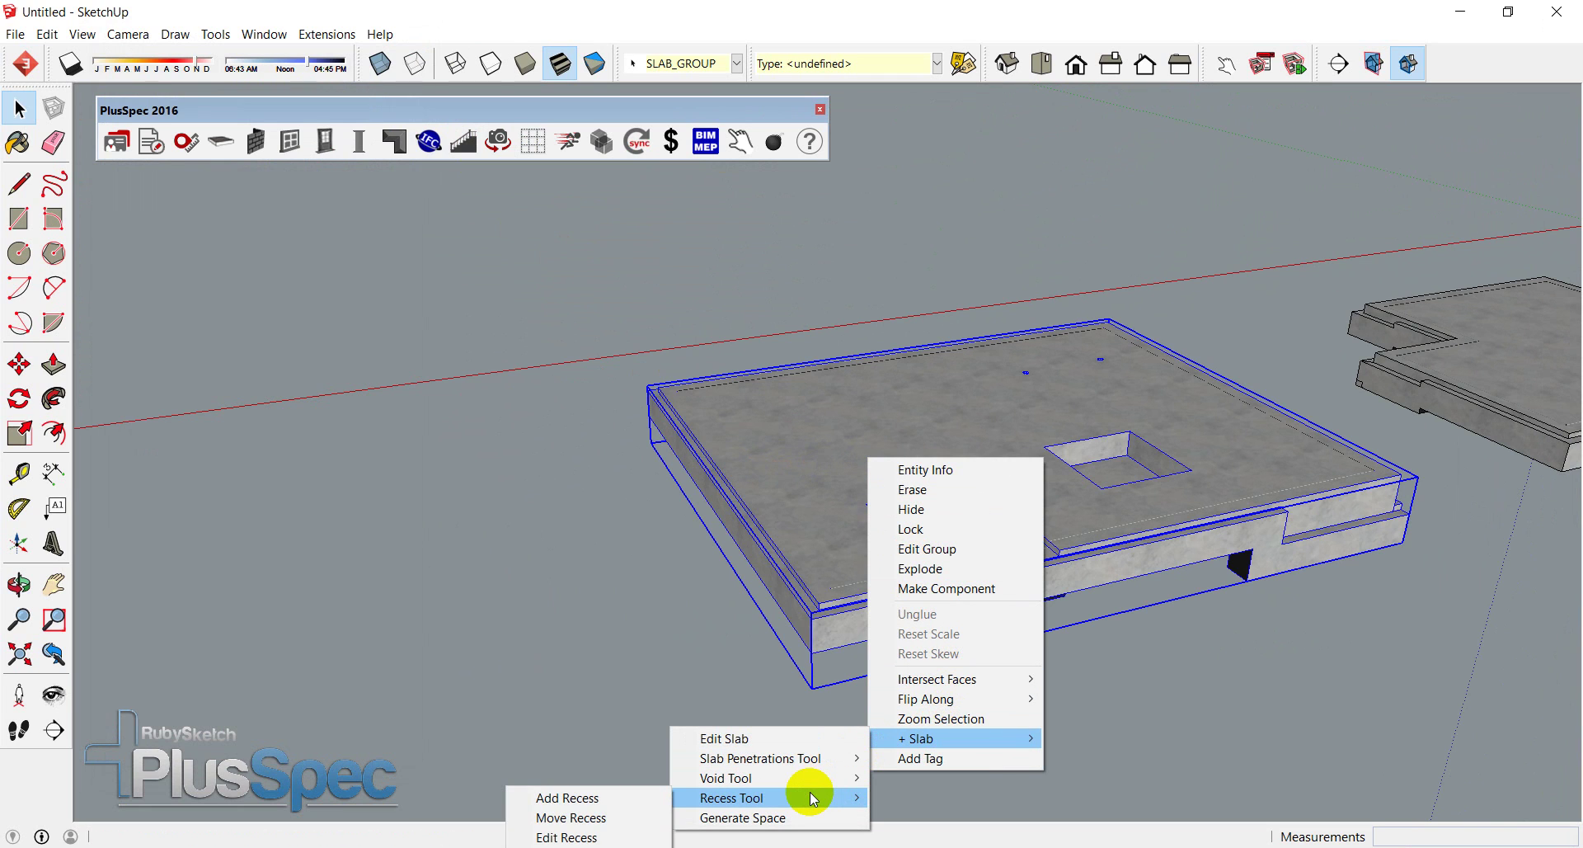
- Use Move Recess to relocate the square floor recess further back on the slab
{"action": "left_click", "coordinate": [608, 819]}
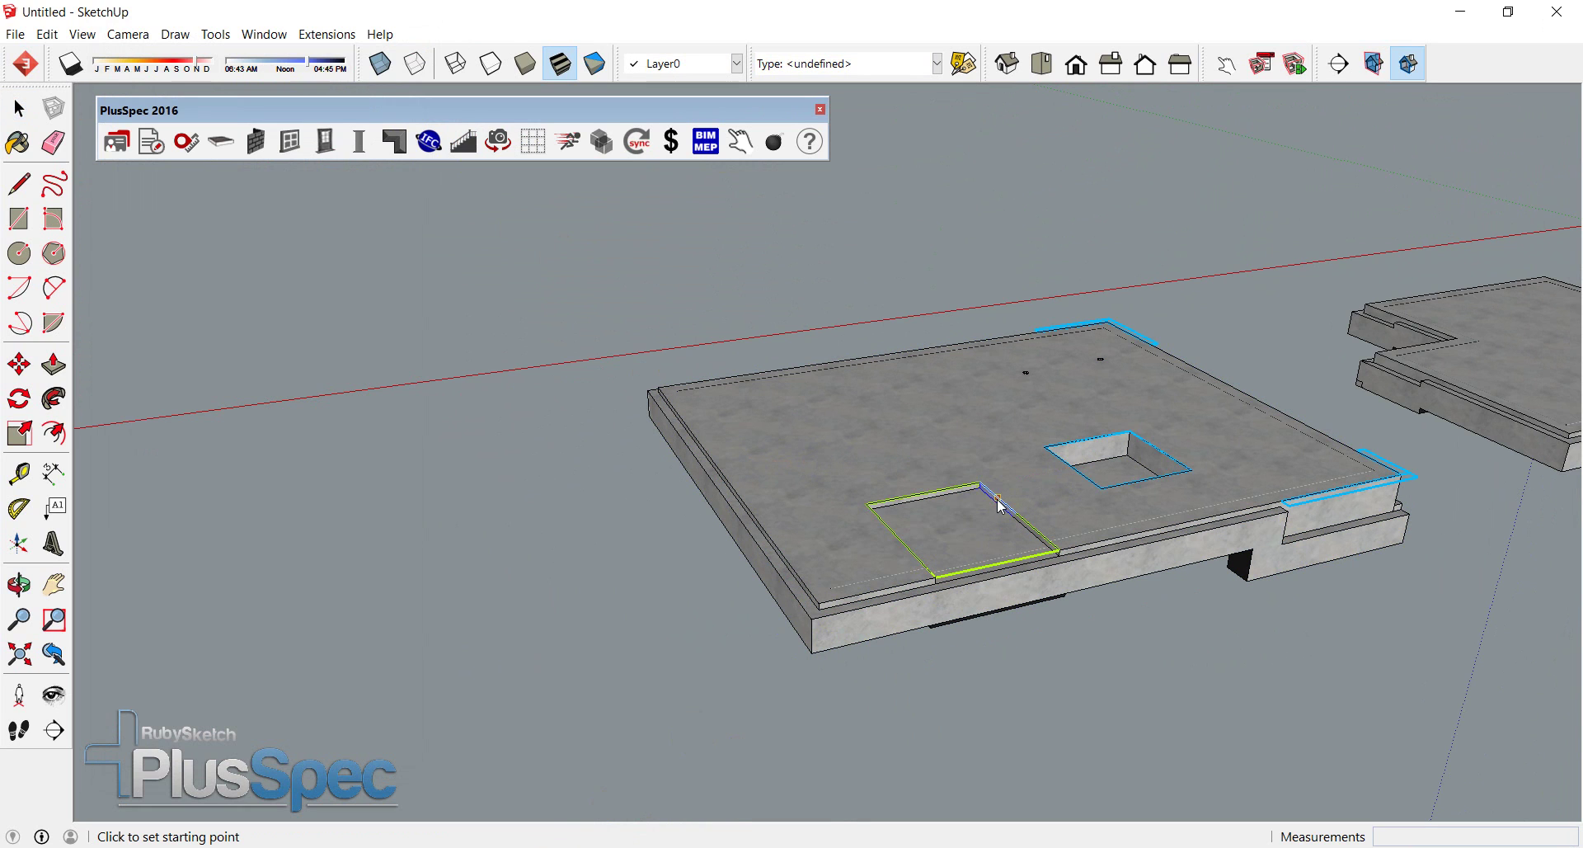
{"action": "left_click", "coordinate": [1069, 478]}
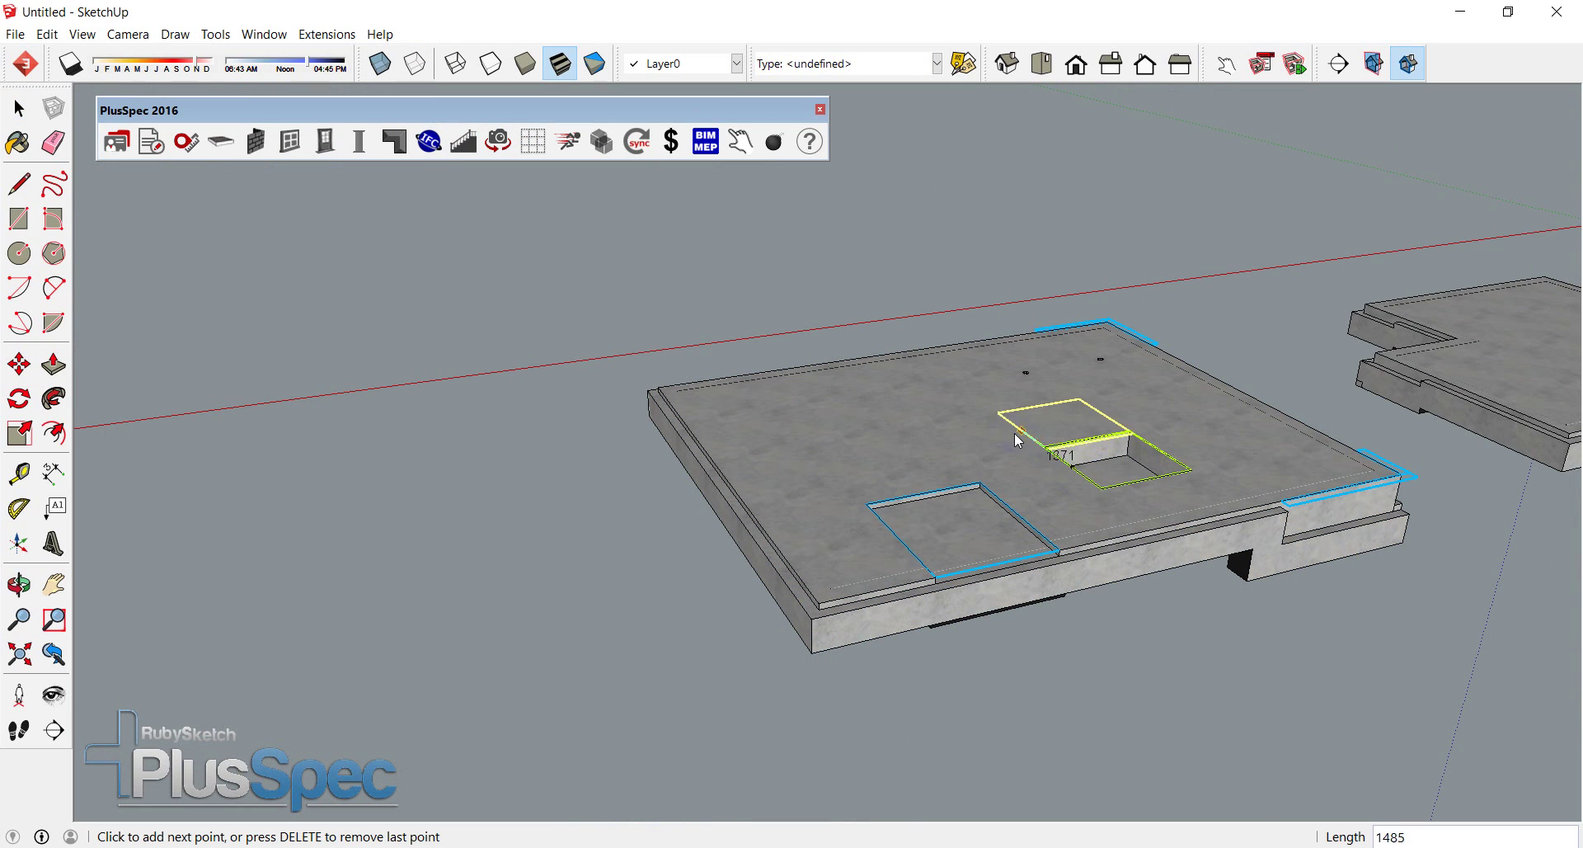
{"action": "left_click", "coordinate": [1030, 527]}
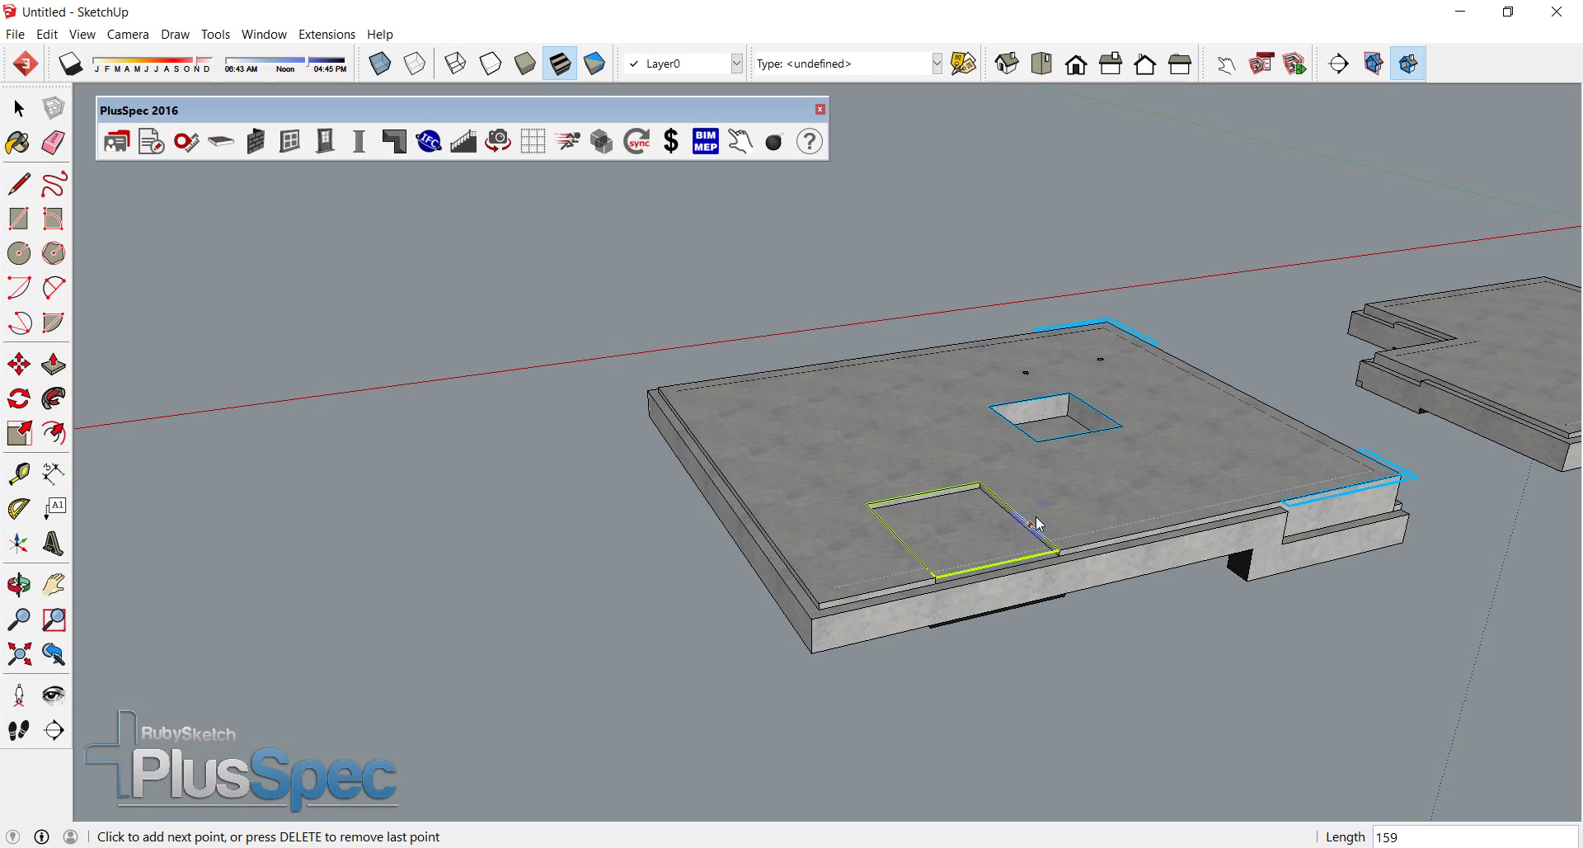
{"action": "left_click", "coordinate": [1038, 524]}
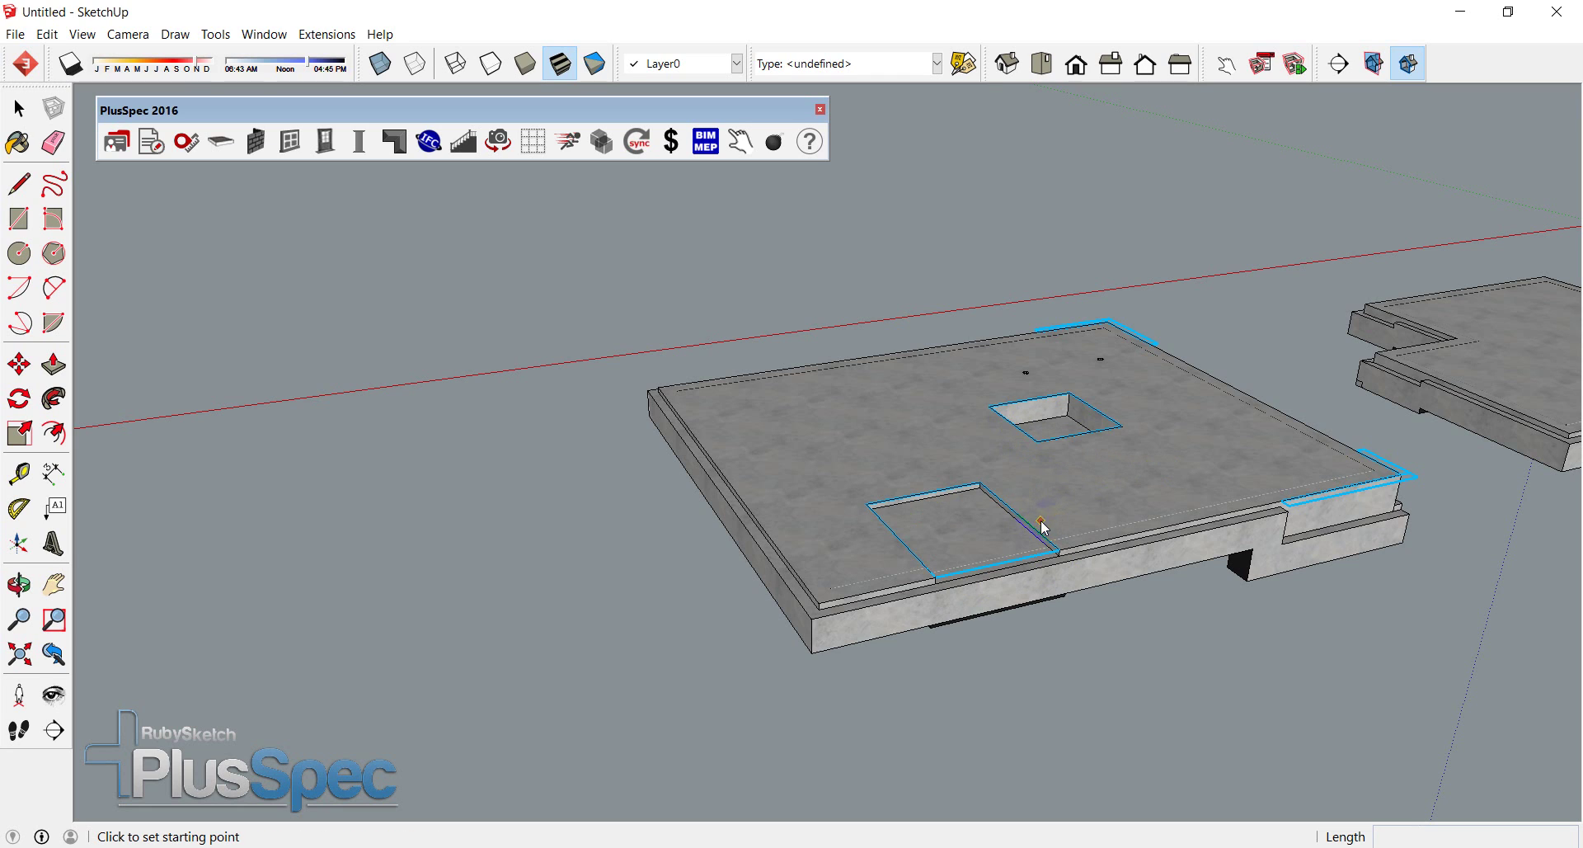
- Shift the front-edge recess 600 along the slab edge
{"action": "left_click", "coordinate": [1042, 529]}
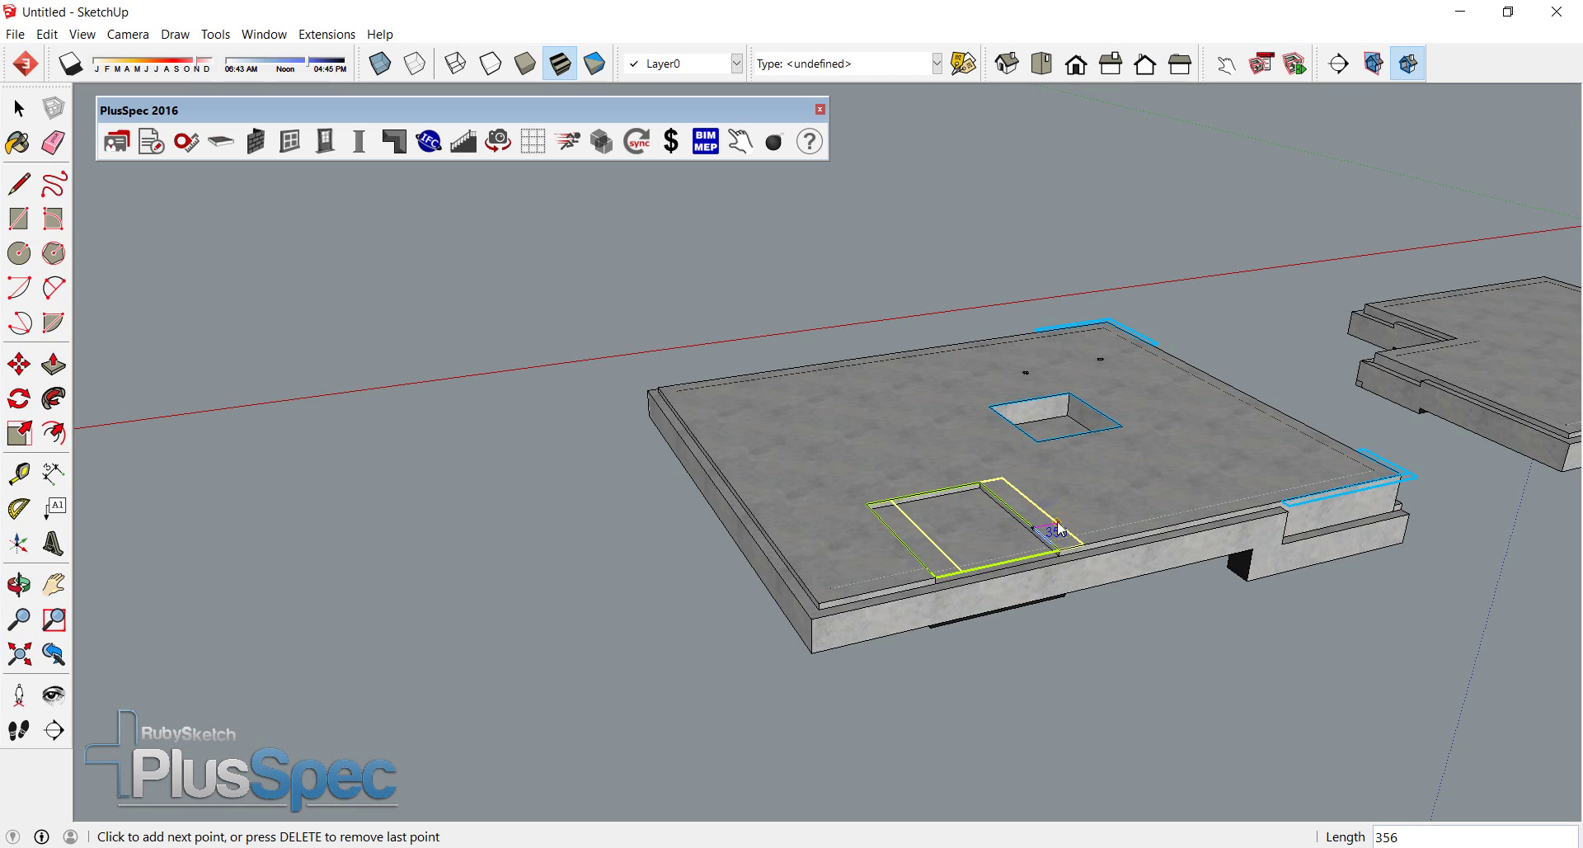
{"action": "type", "text": "600"}
{"action": "key", "text": "Return"}
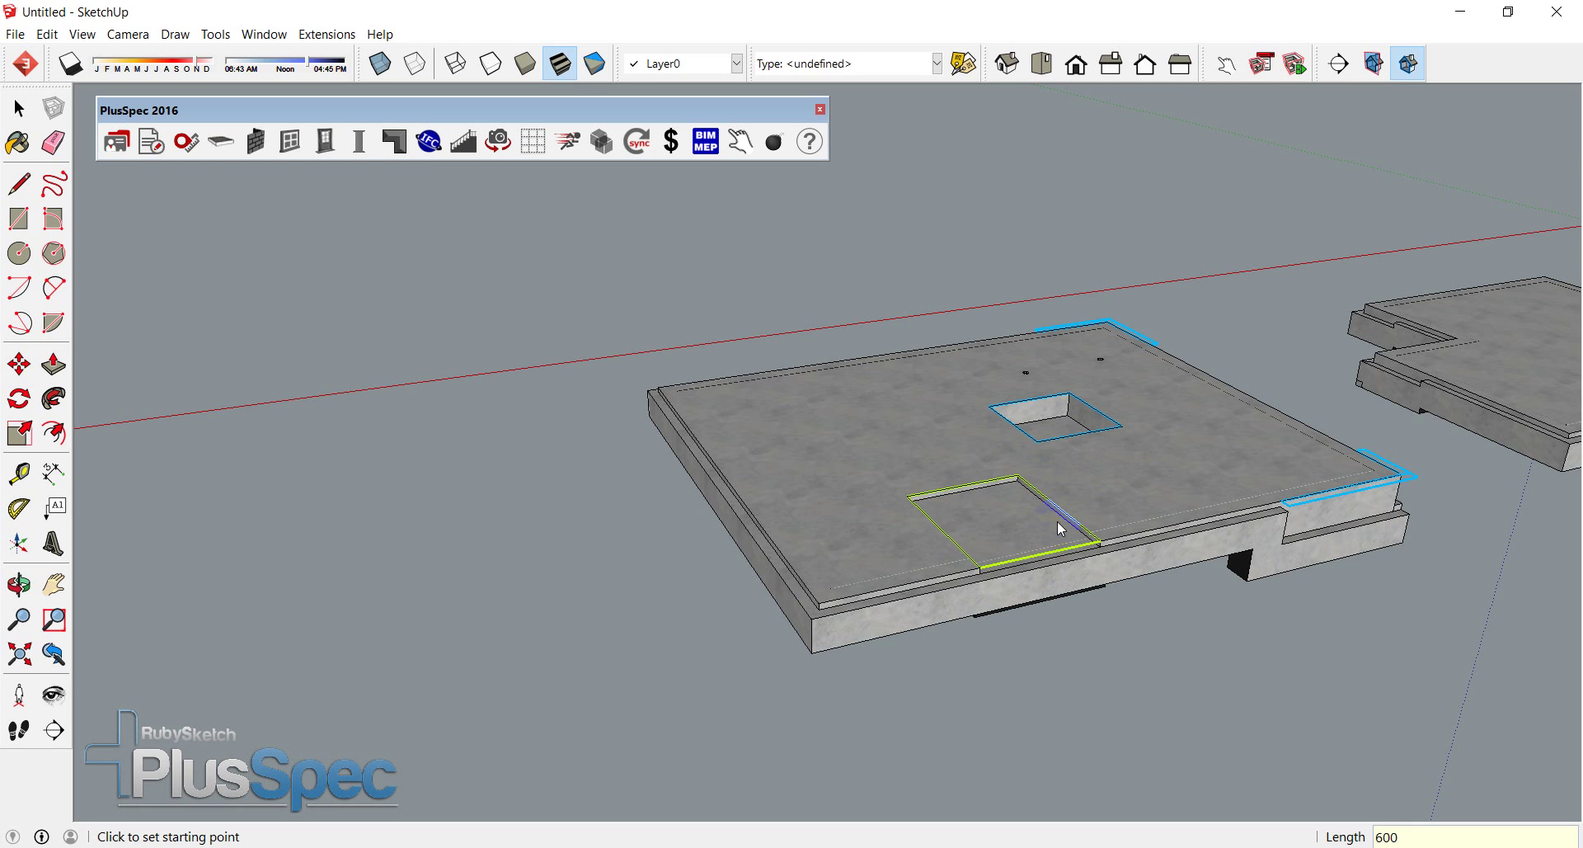